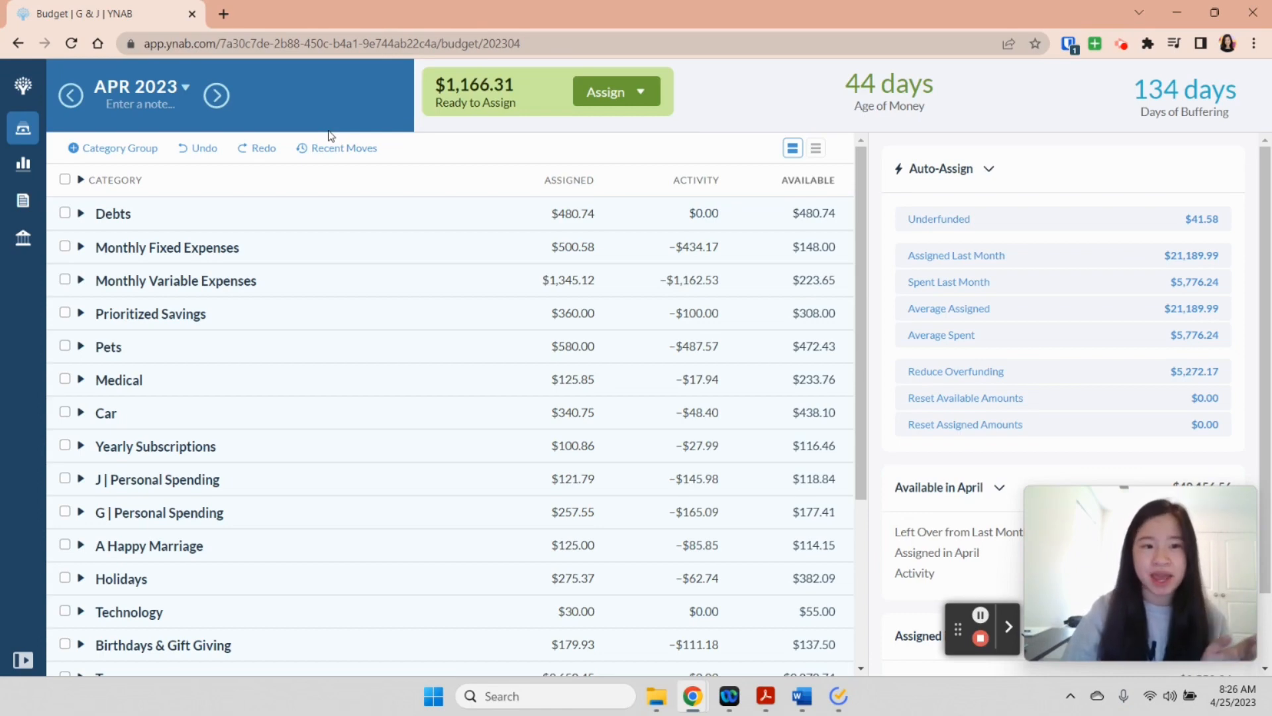
- In the May 2023 budget, auto-assign the underfunded $2.34 to TickTick under Yearly Subscriptions
left_click(225, 108)
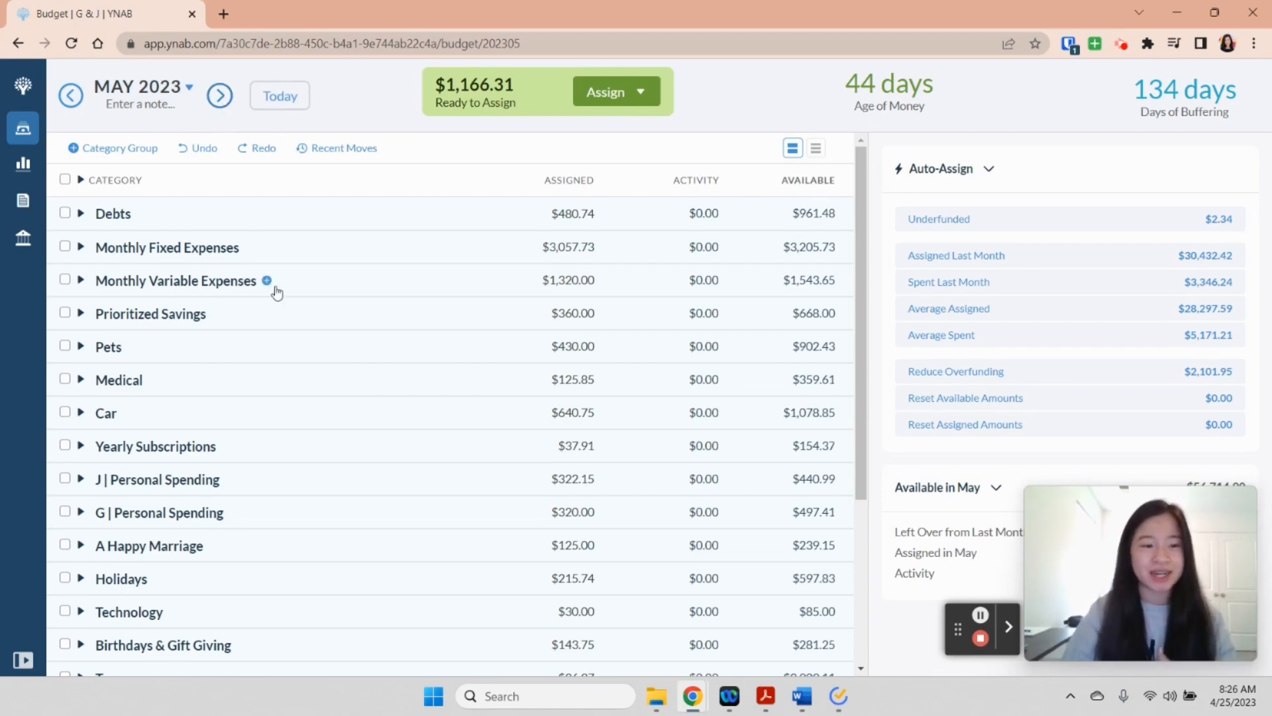
left_click(83, 447)
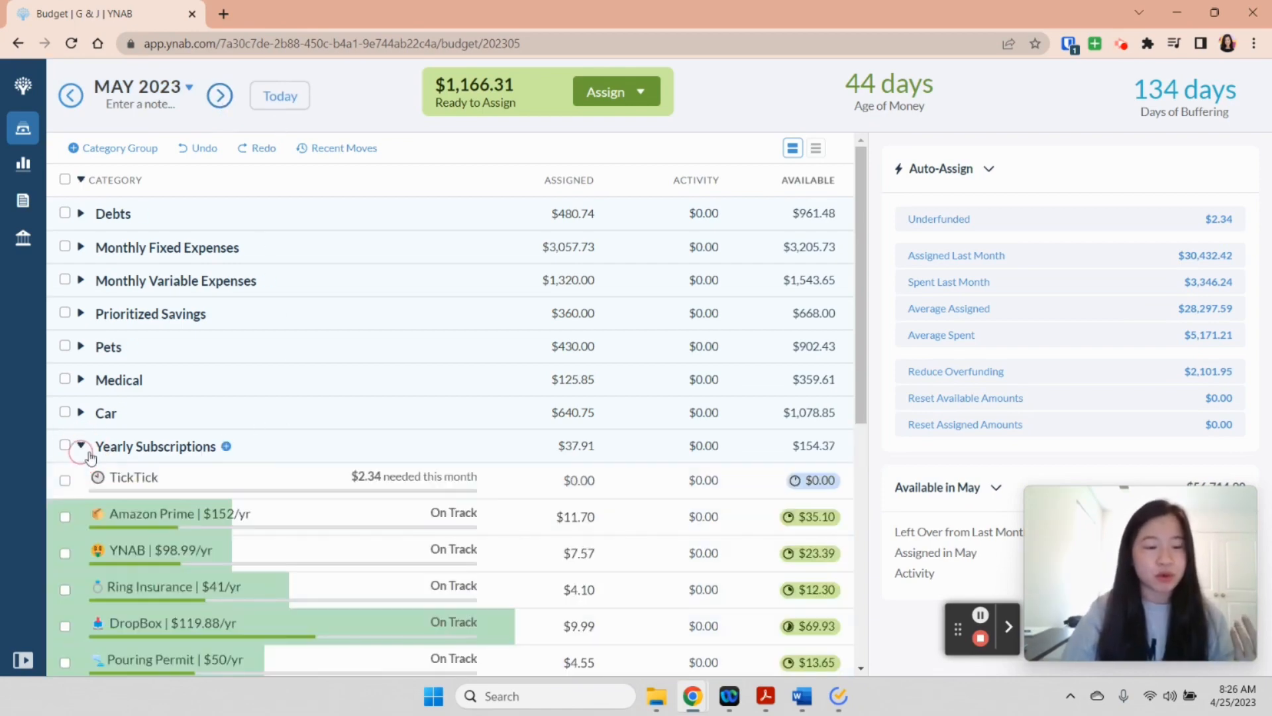
scroll(229, 414, "down", 1)
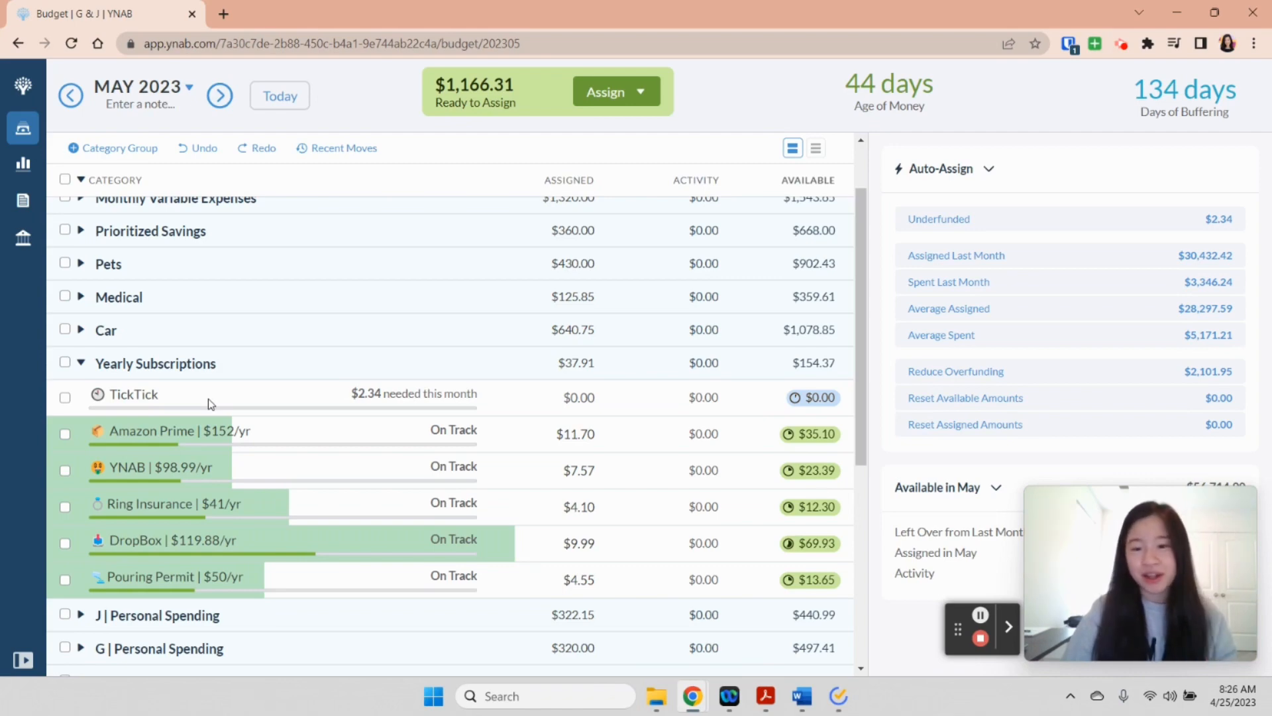
left_click(208, 399)
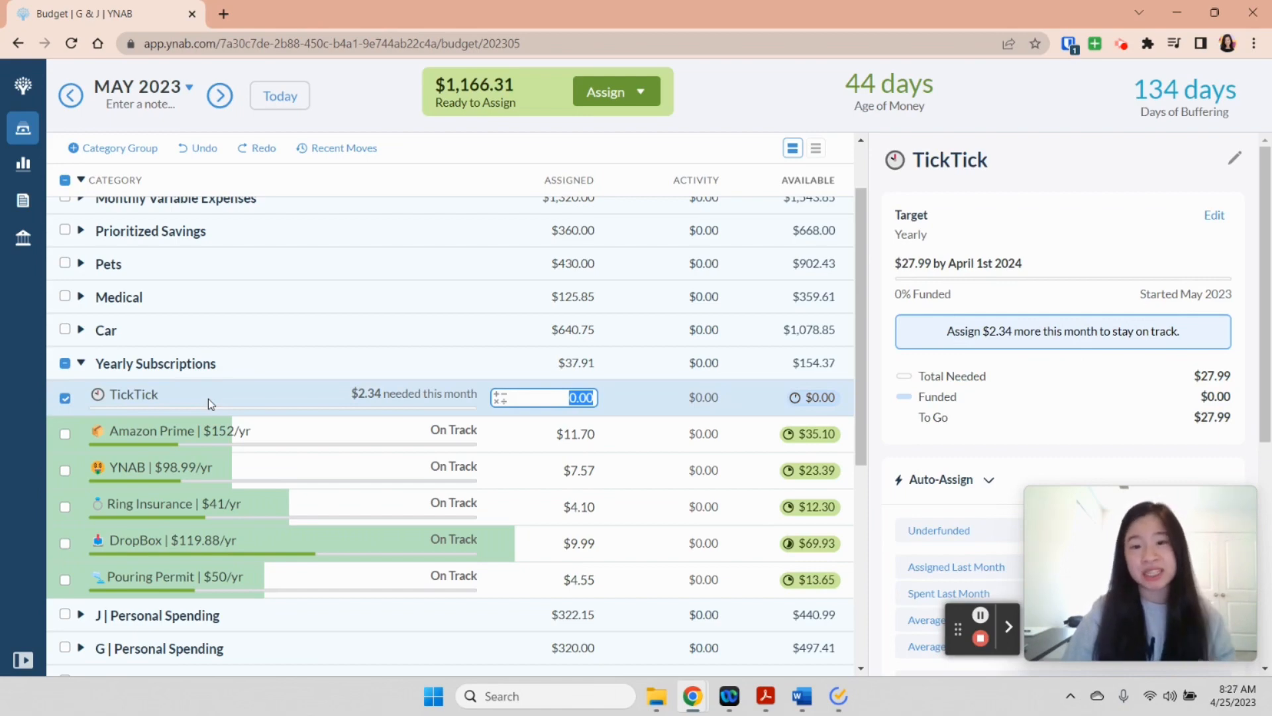
scroll(943, 363, "down", 3)
left_click(957, 366)
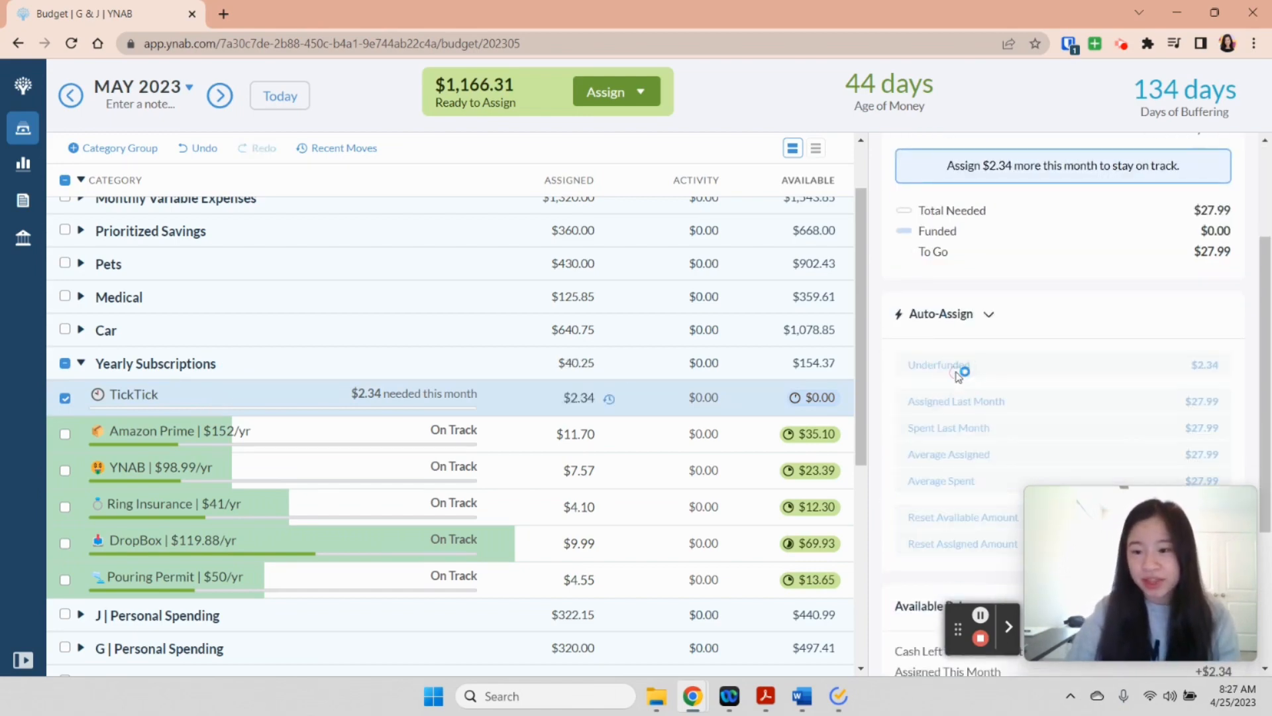
left_click(66, 397)
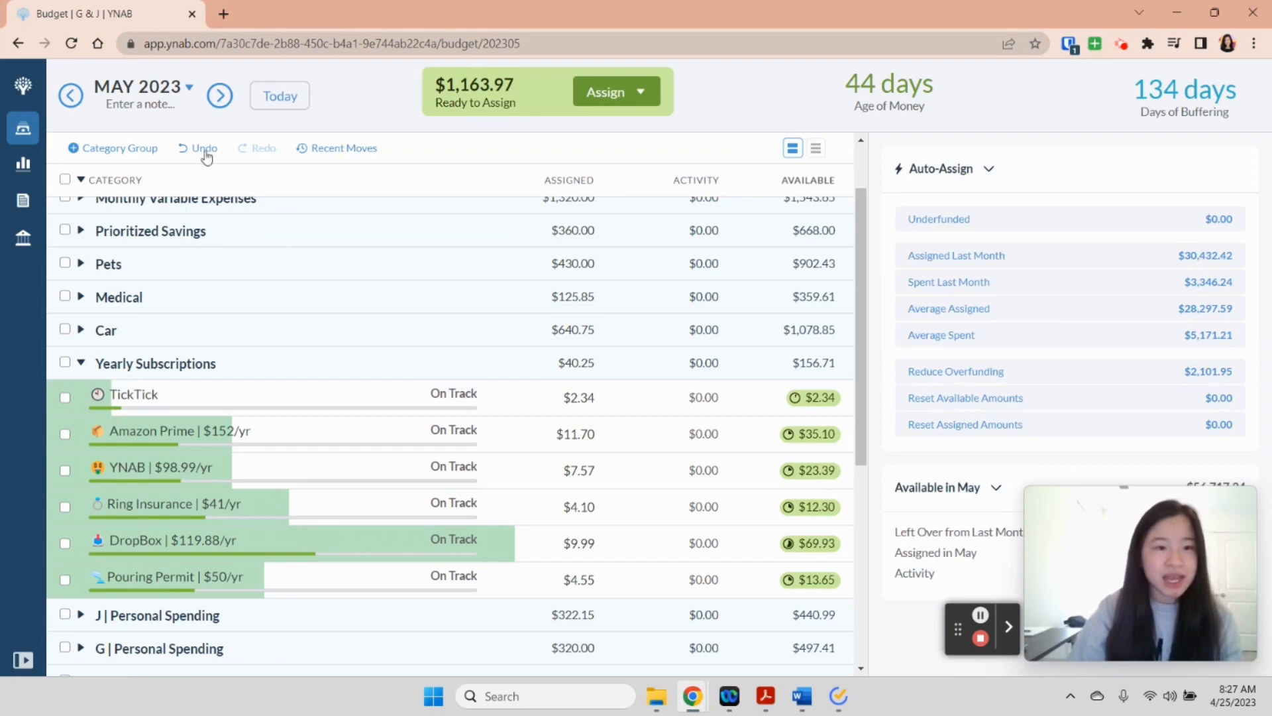
- Switch the budget to June 2023 and collapse all category groups
left_click(220, 95)
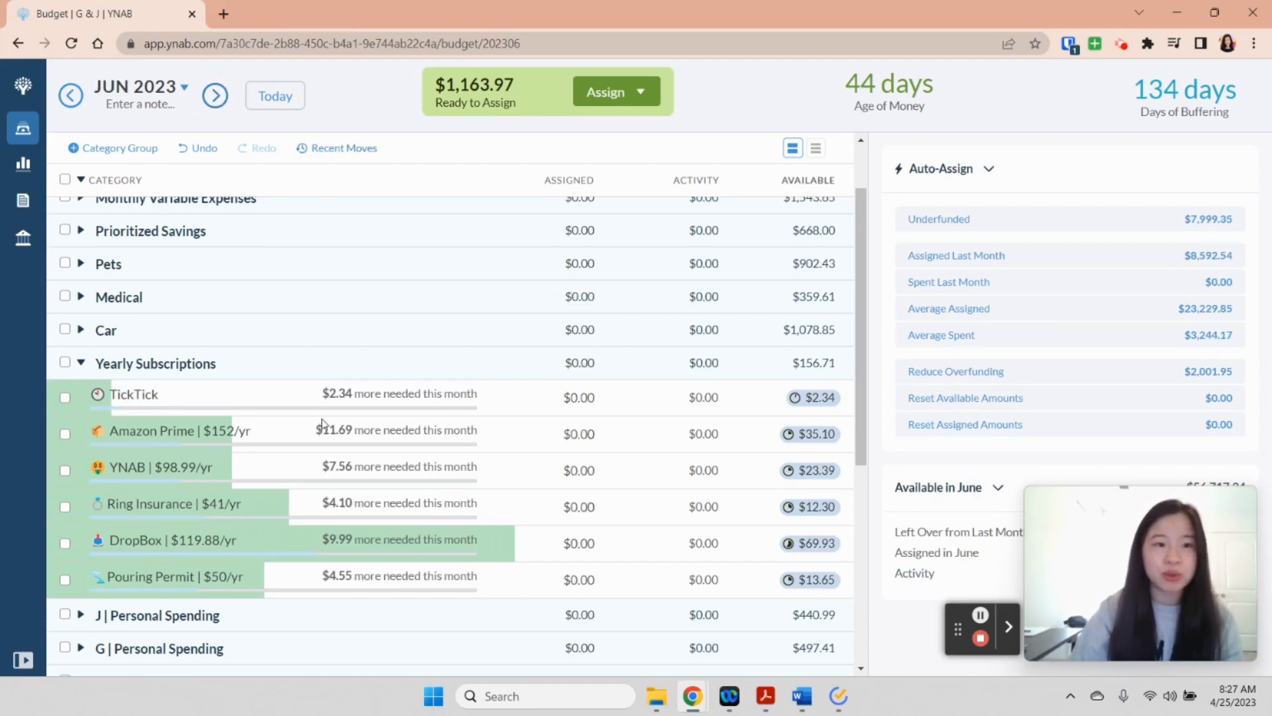
scroll(331, 469, "up", 2)
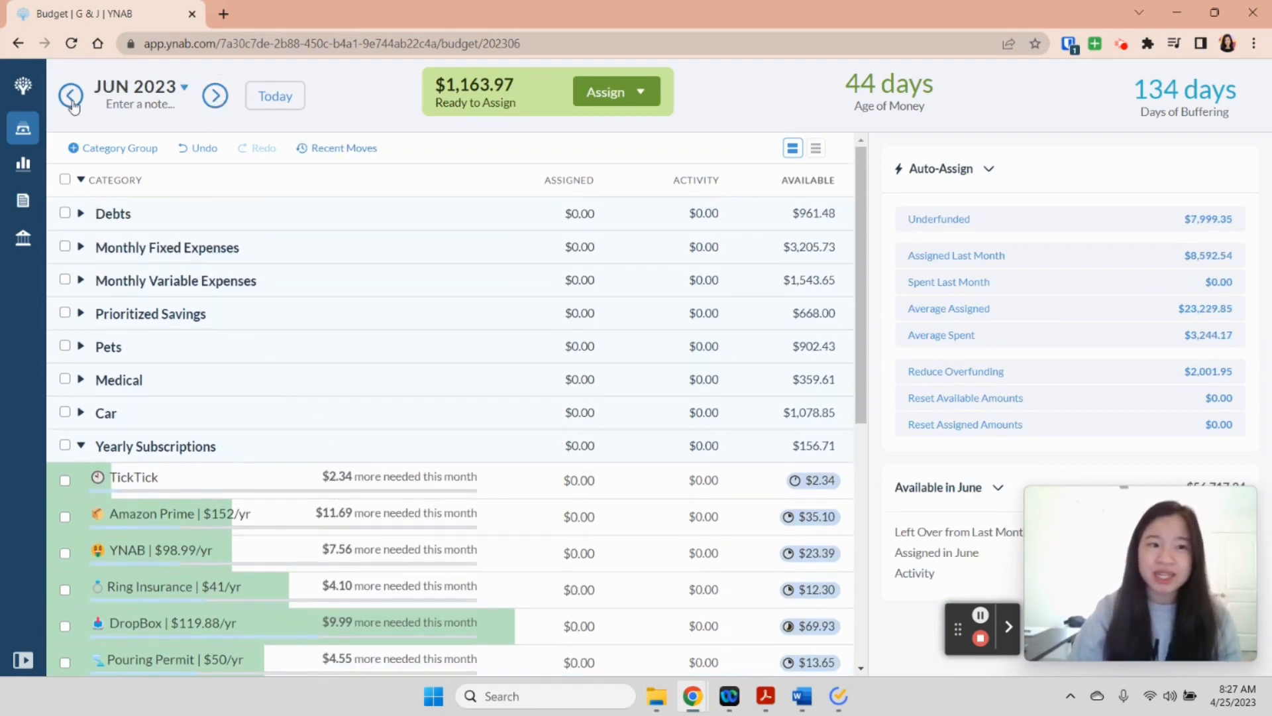
left_click(98, 181)
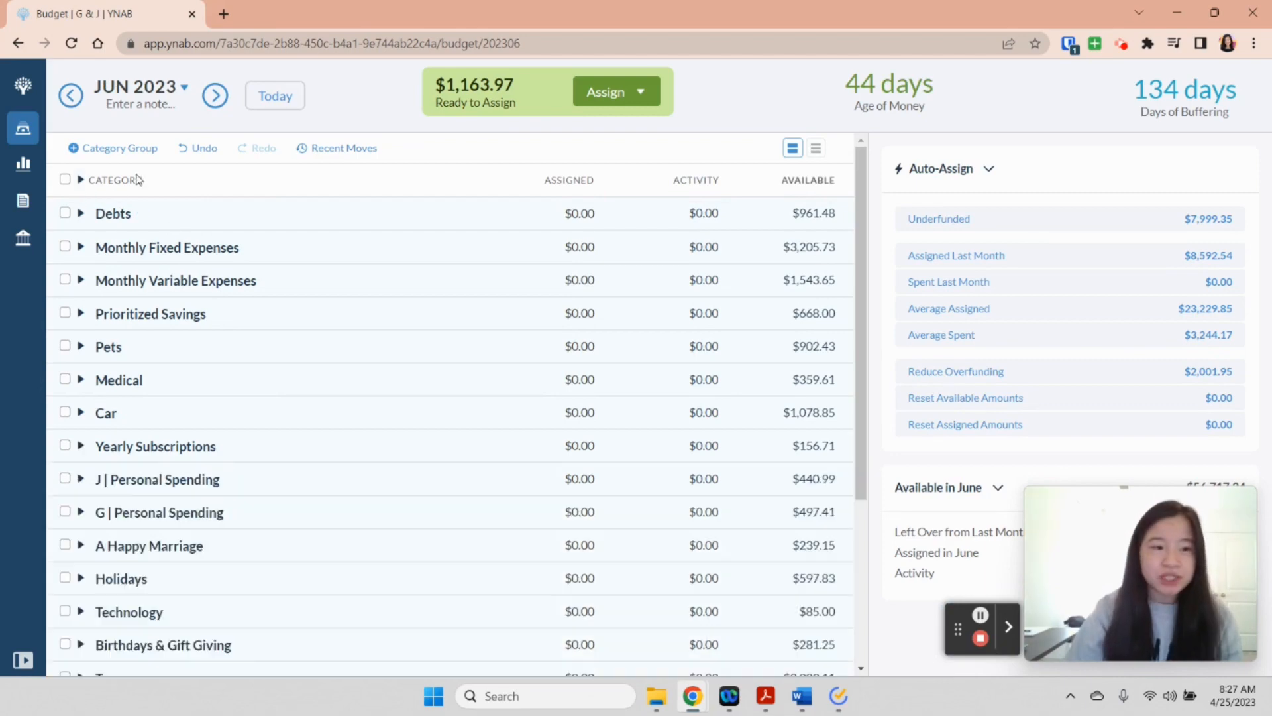
- Auto-assign the underfunded amounts to HOA, Car Insurance, Internet, iCloud, Spotify and AppleCare under Monthly Fixed Expenses
left_click(81, 248)
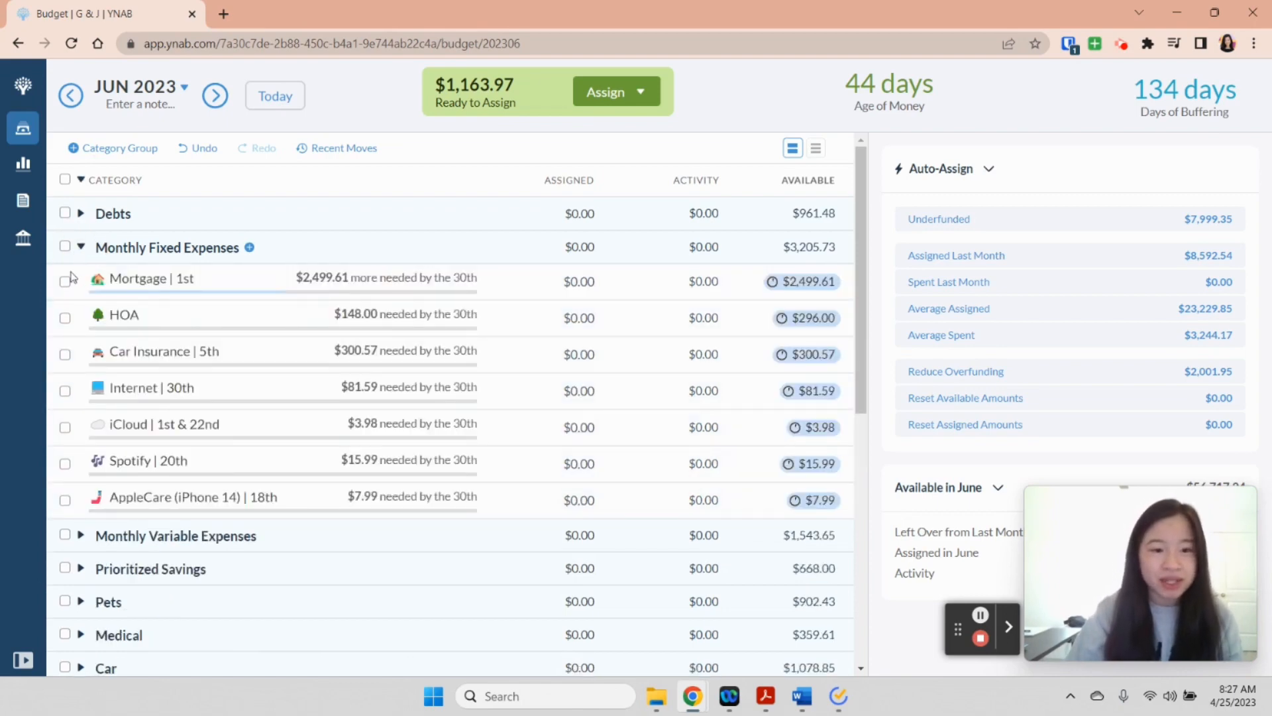
left_click(65, 319)
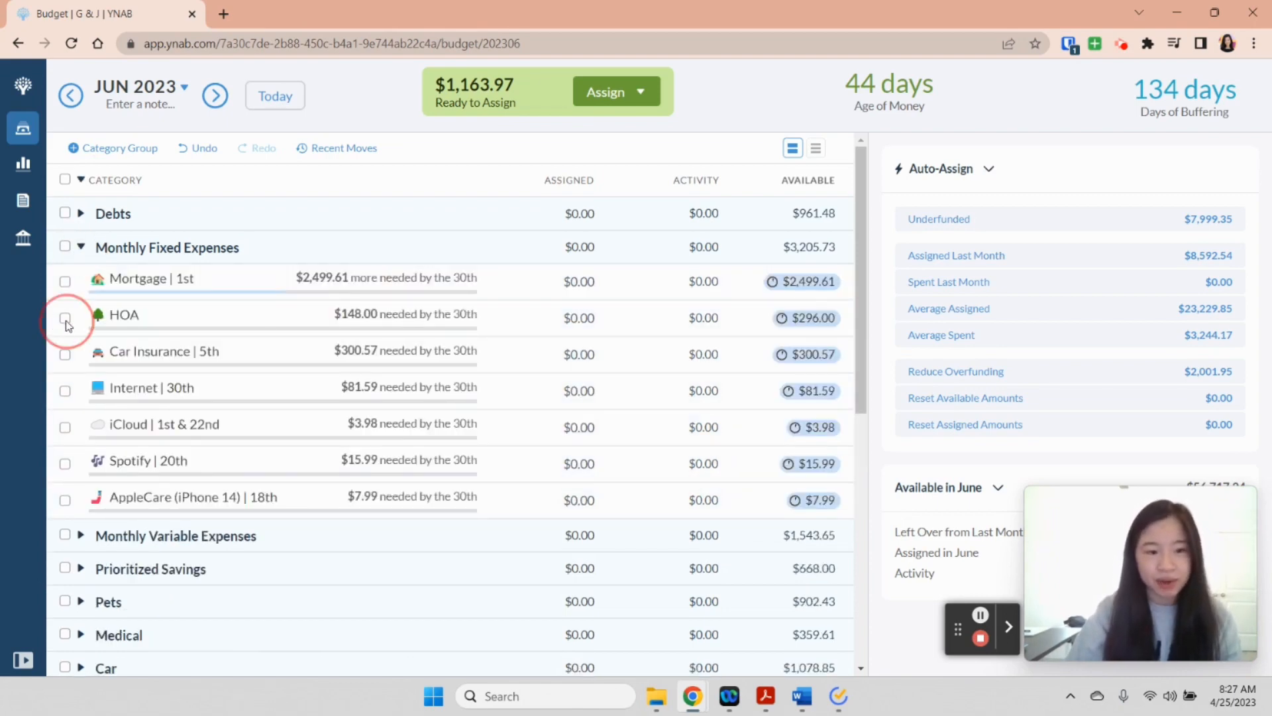
left_click(65, 356)
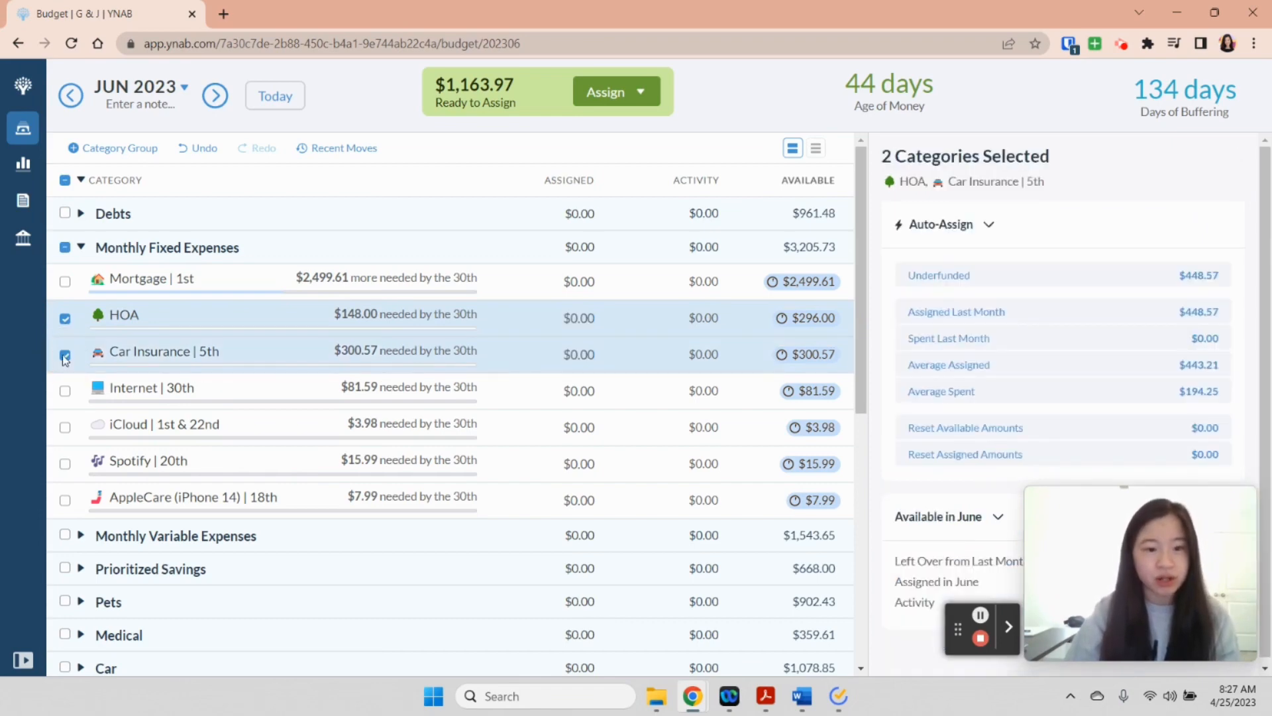
left_click(64, 391)
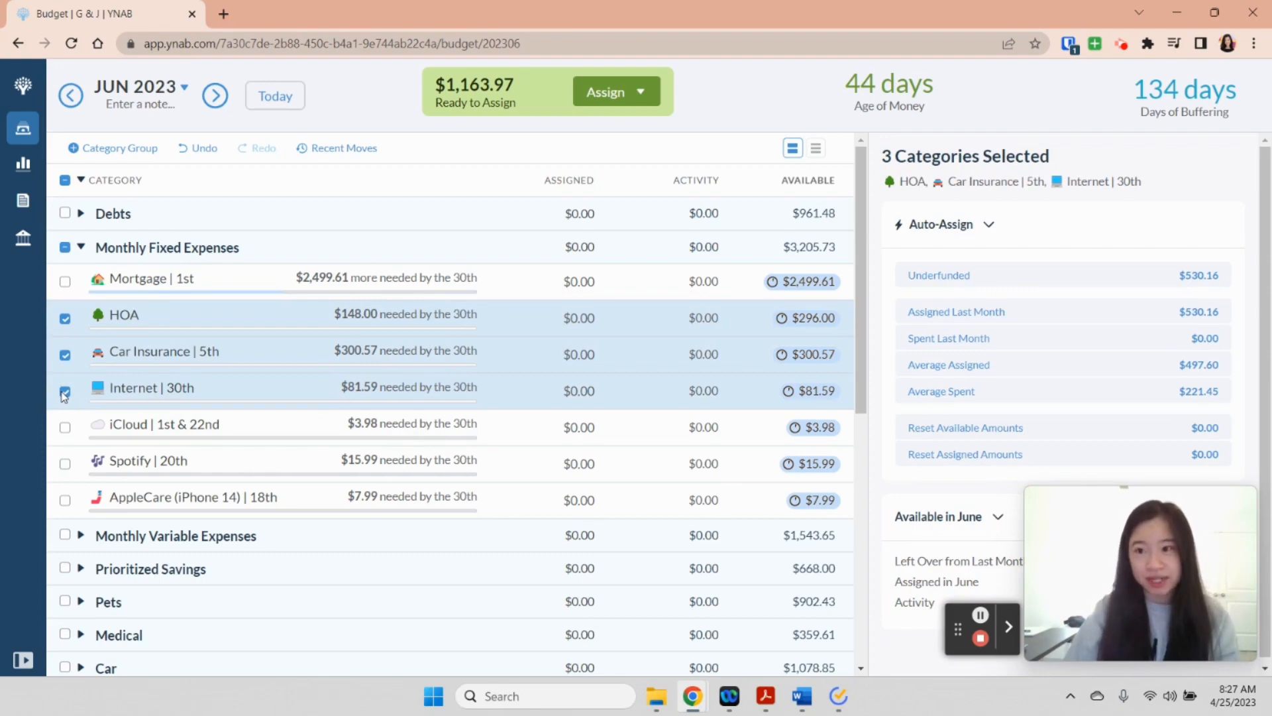
left_click(65, 427)
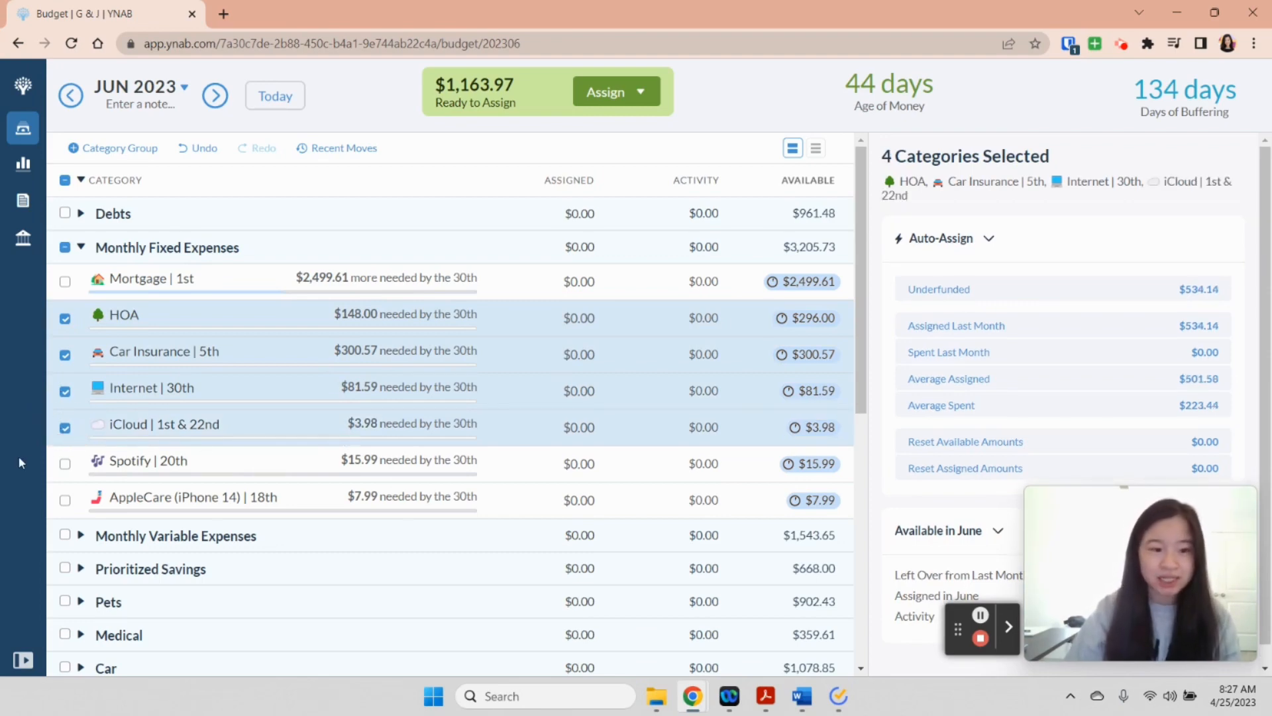
left_click(65, 465)
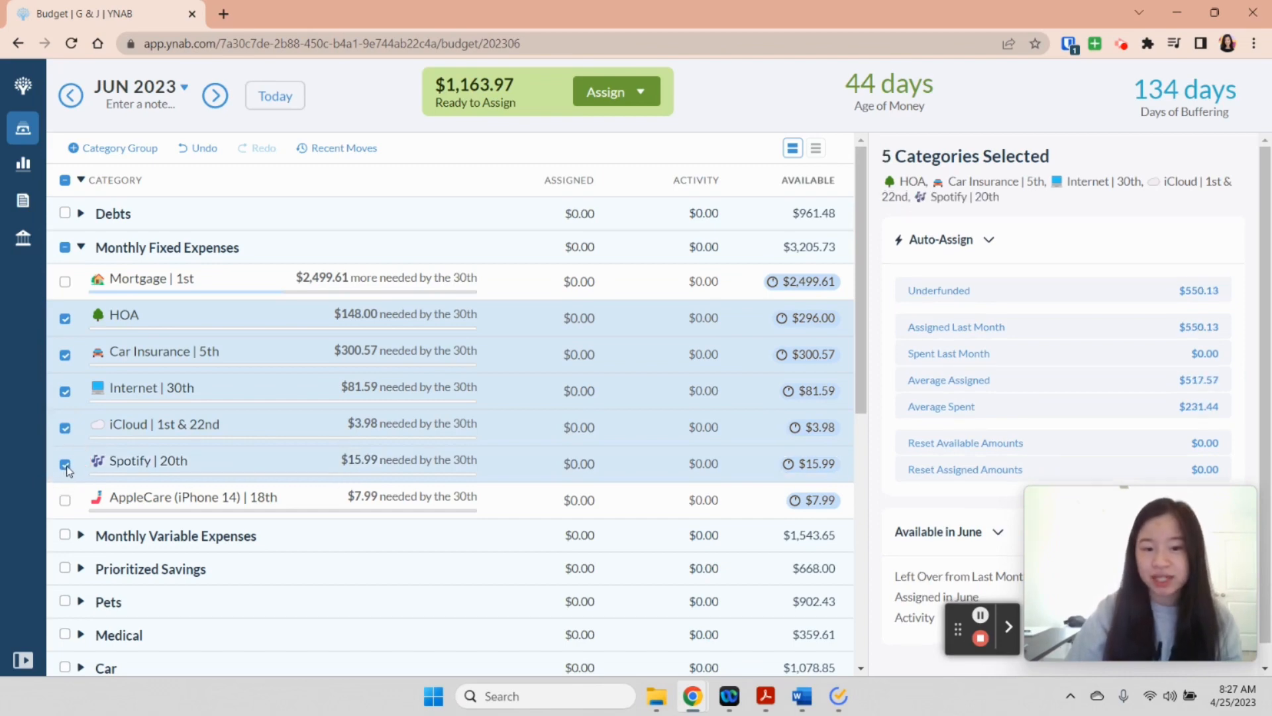
left_click(65, 501)
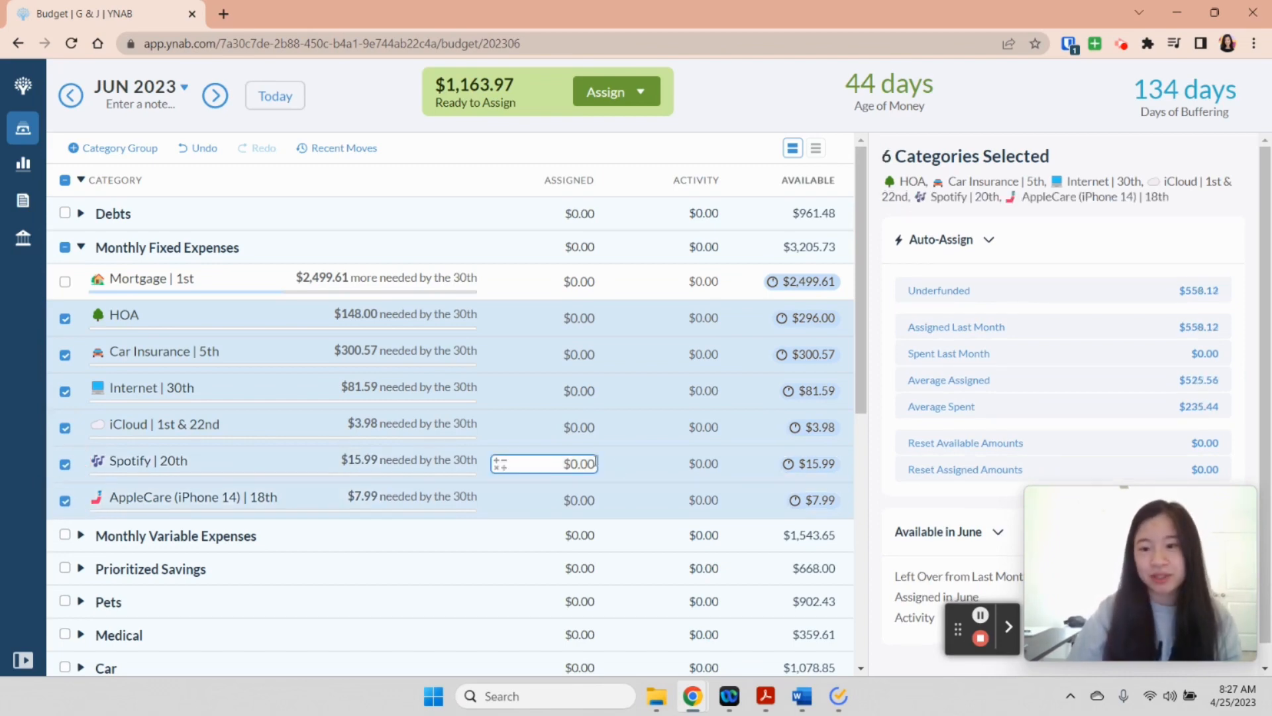
left_click(974, 292)
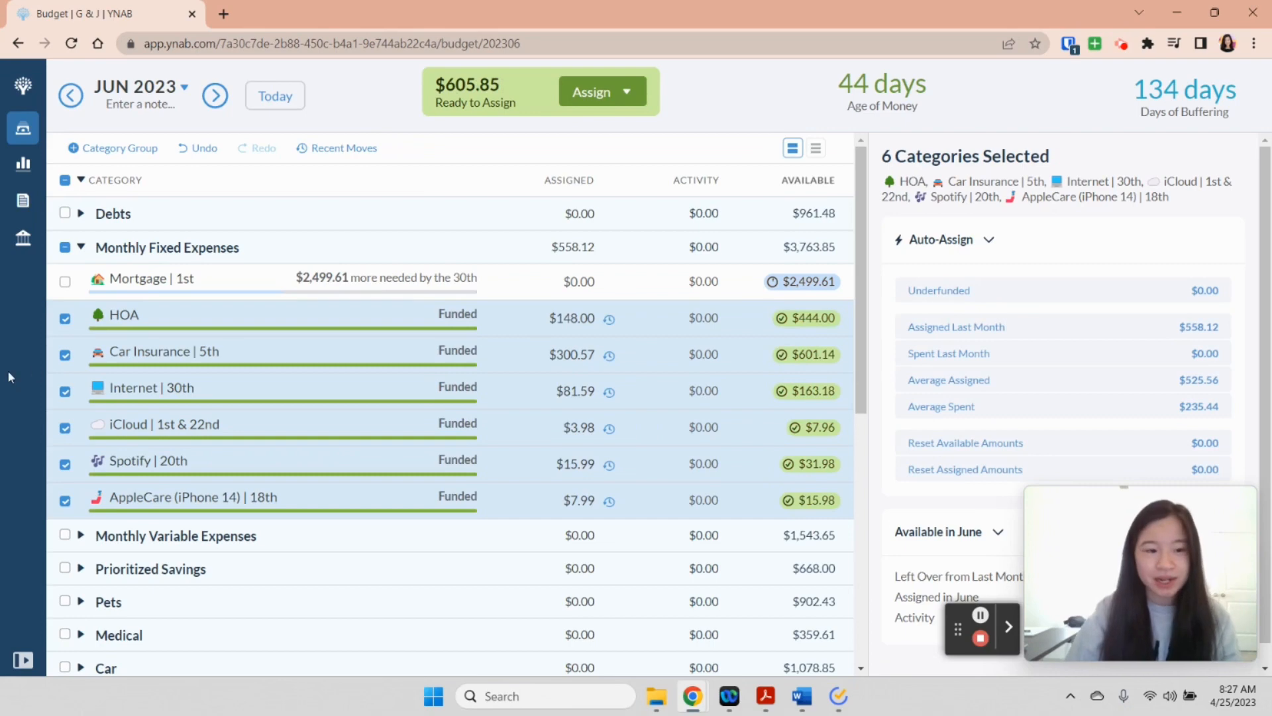
left_click(65, 247)
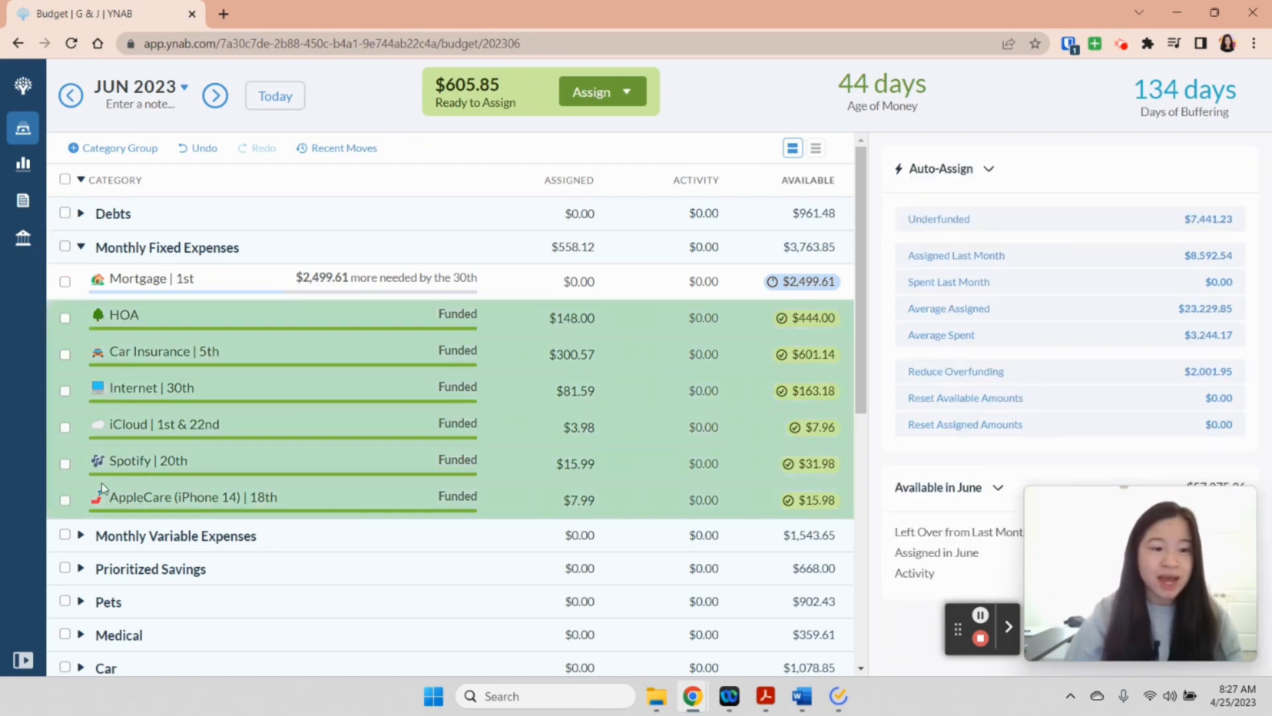
- Auto-assign the underfunded amounts to Water, Natural Gas, Electric, Nespresso Pods and Gas under Monthly Variable Expenses
left_click(81, 534)
scroll(93, 528, "down", 4)
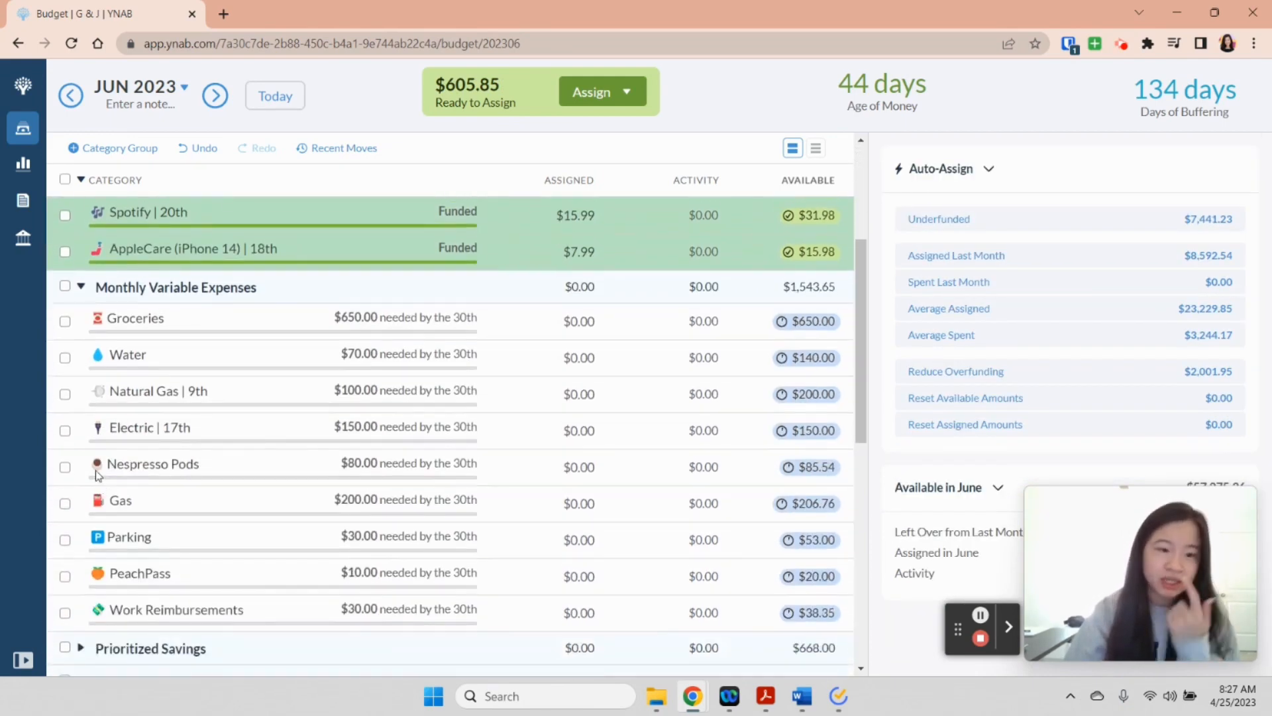
left_click(68, 359)
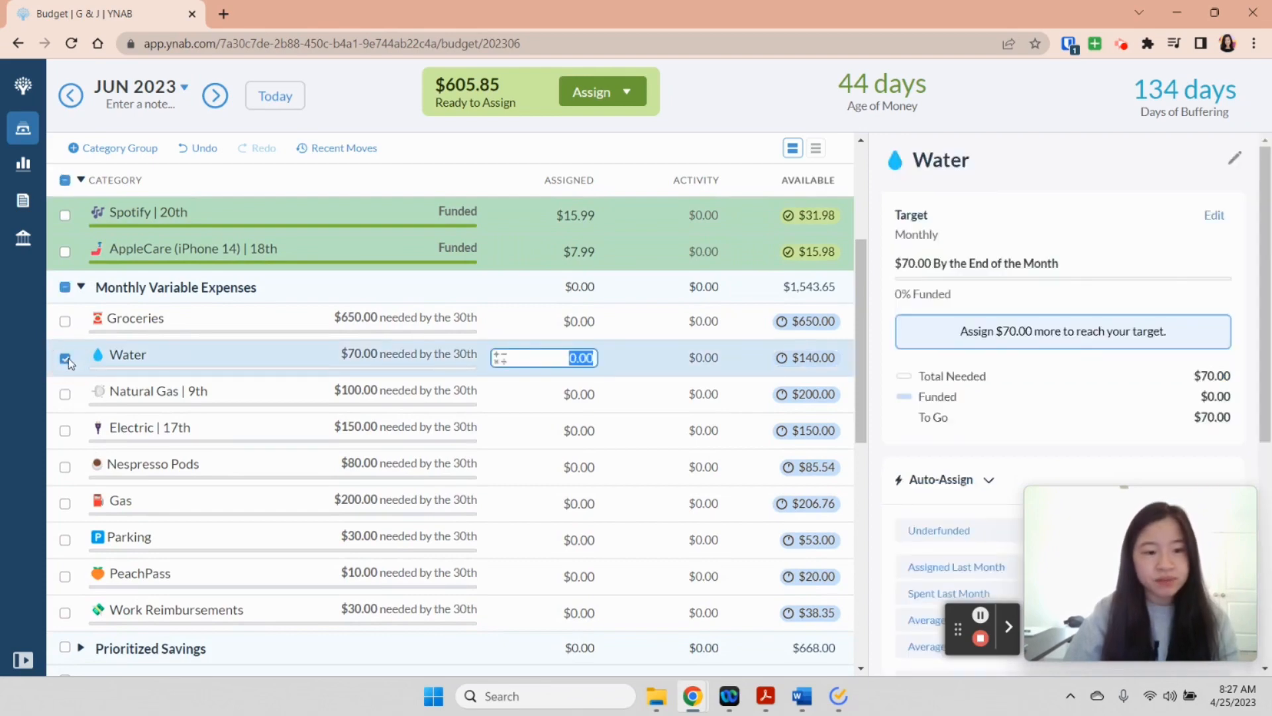
left_click(65, 396)
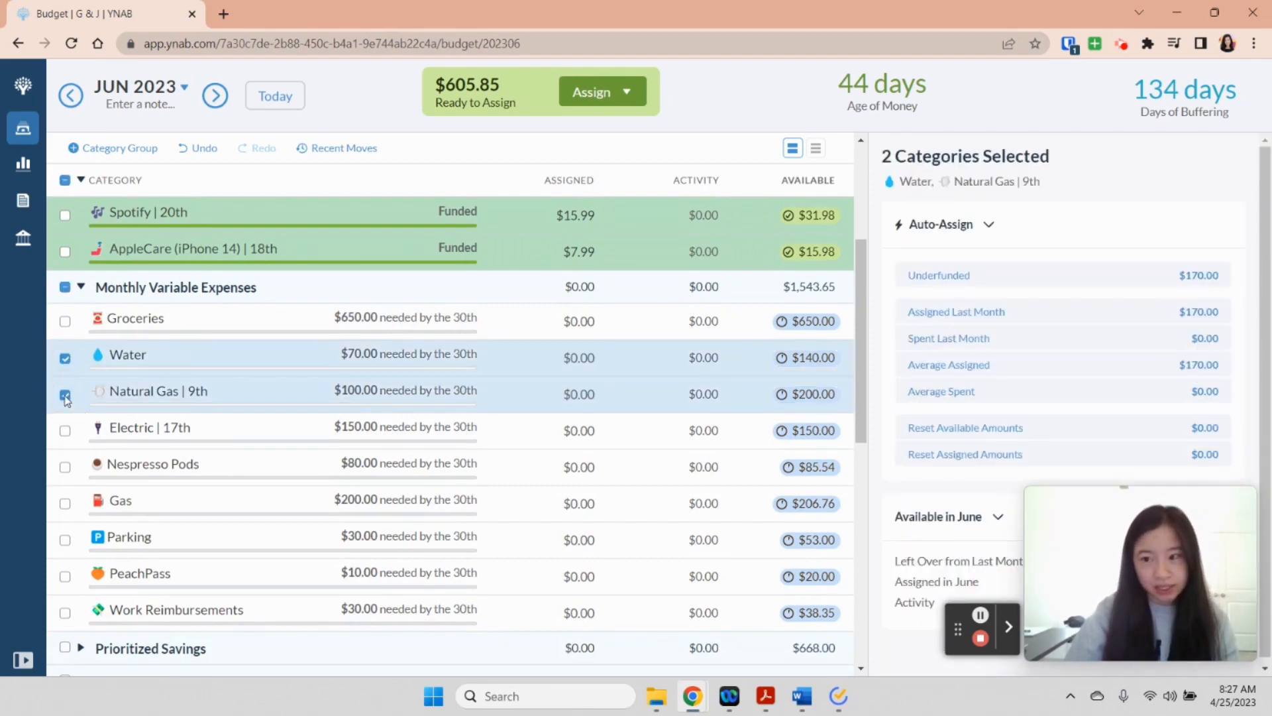
left_click(66, 431)
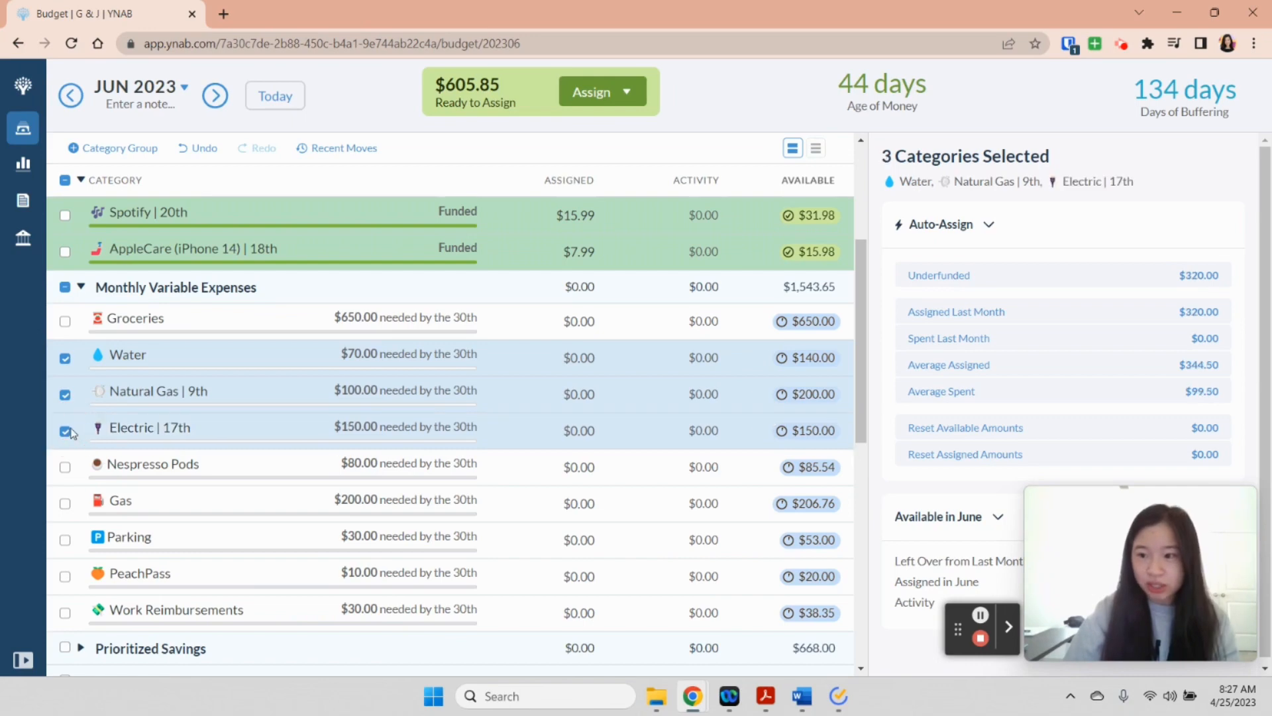
left_click(66, 468)
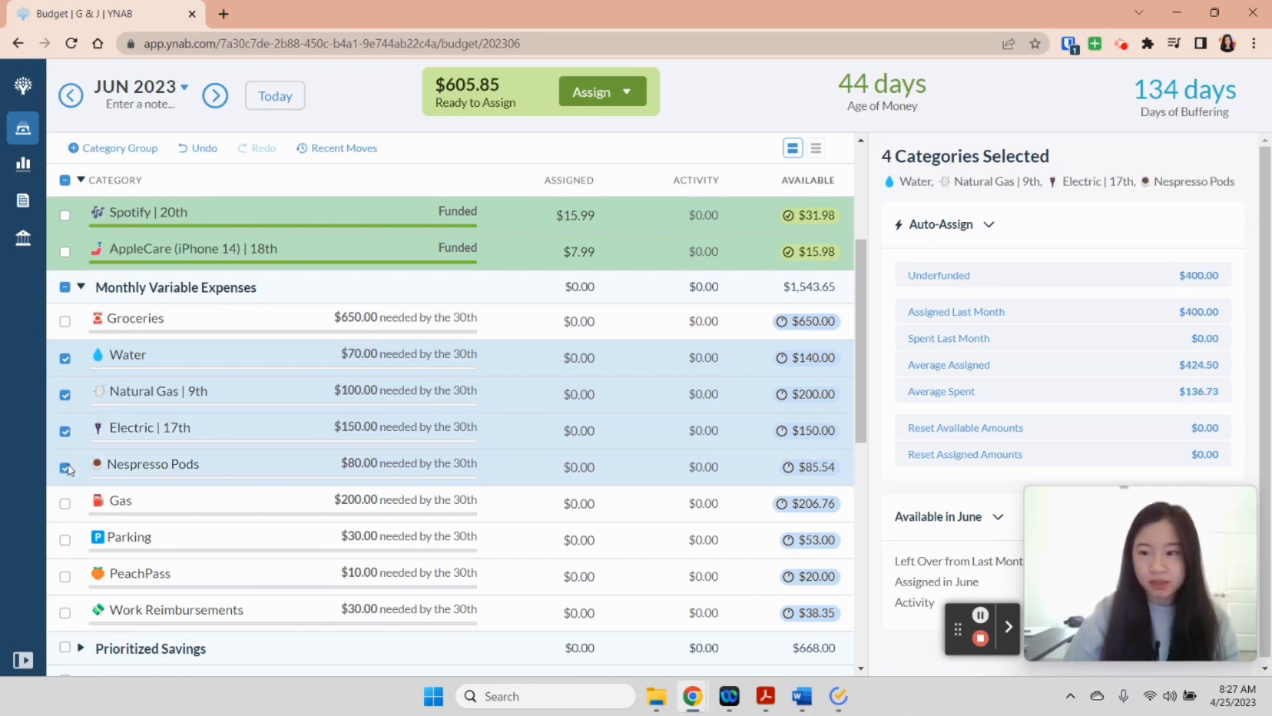
left_click(66, 507)
left_click(1024, 294)
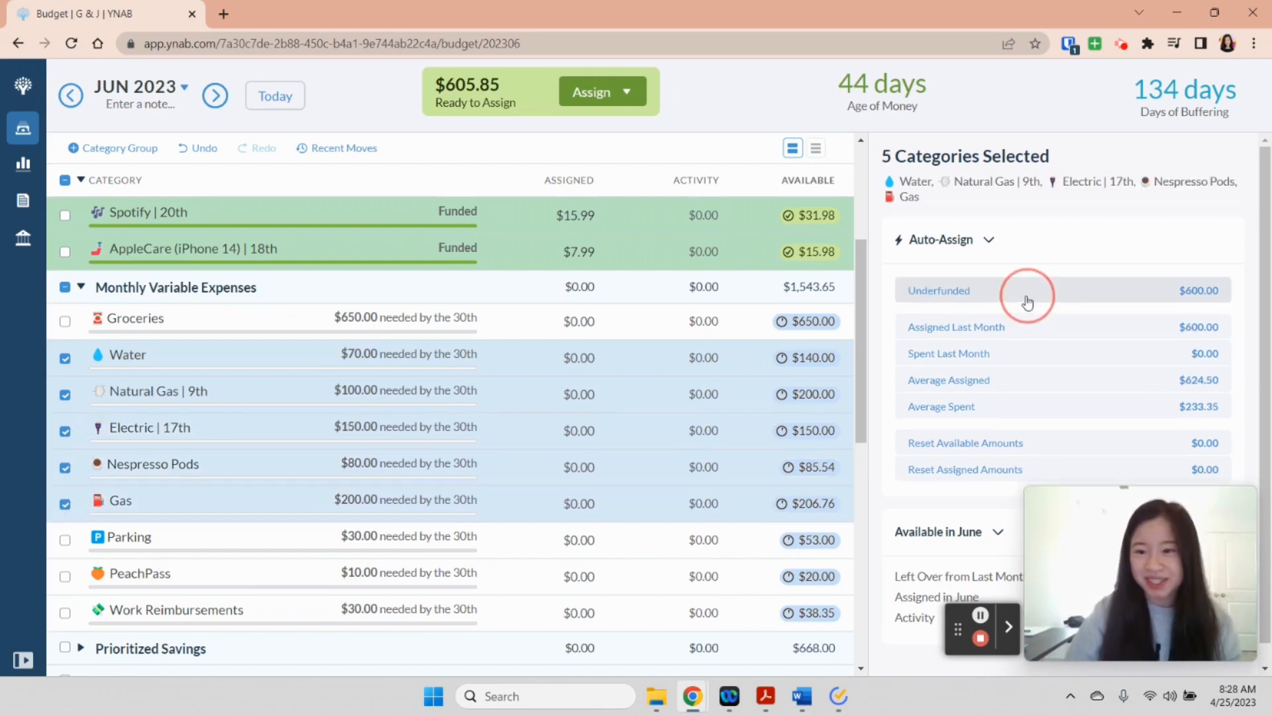
left_click(65, 287)
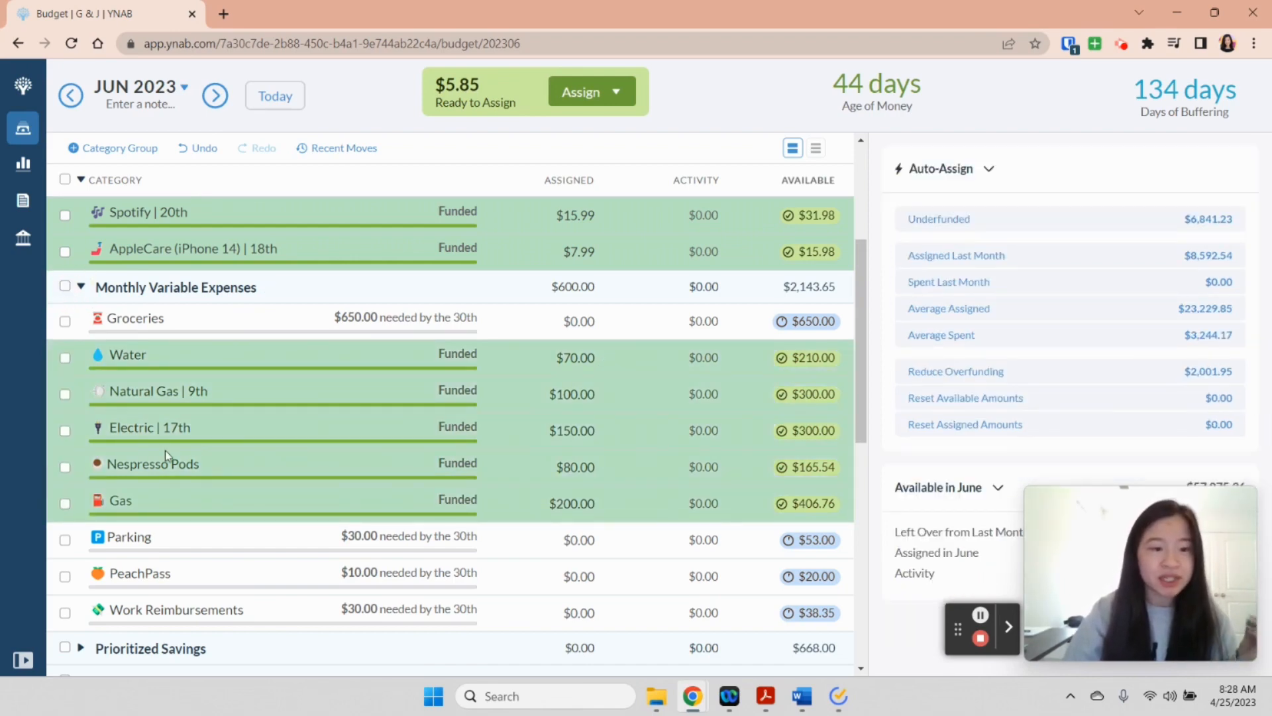
- Assign the remaining $5.85 to Groceries under Monthly Variable Expenses for June 2023
left_click(468, 369)
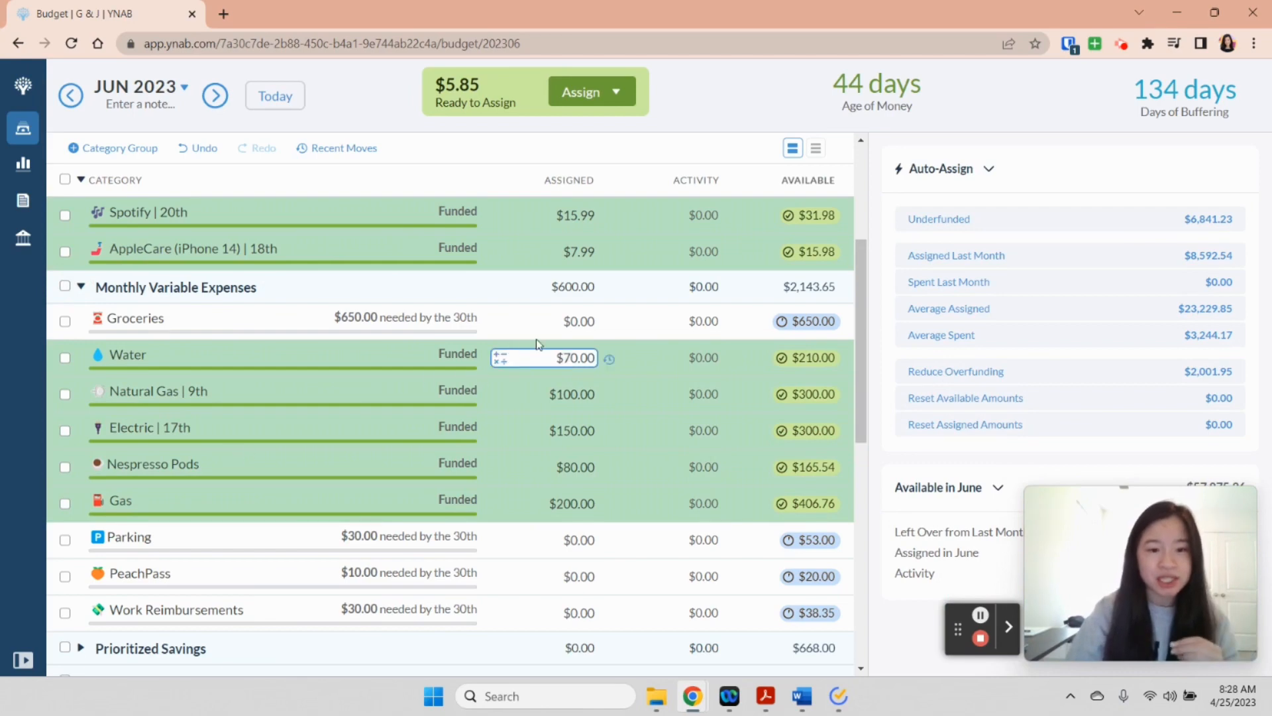
left_click(550, 323)
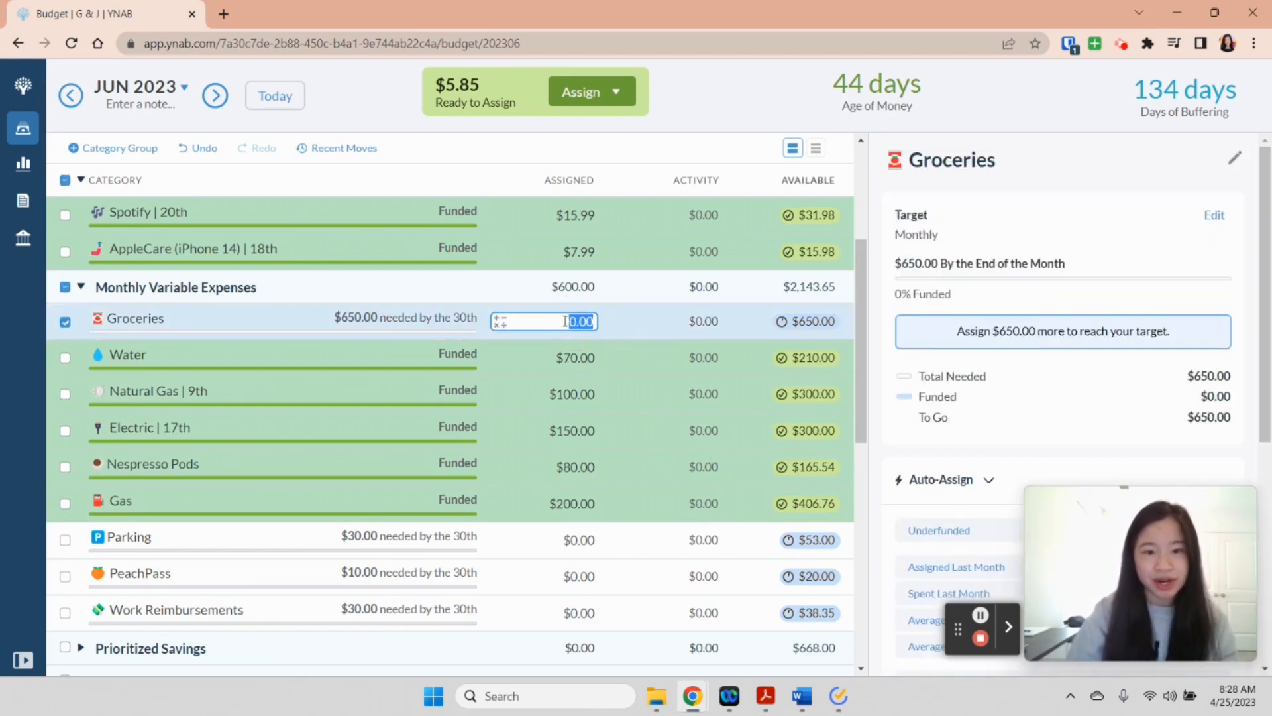
type("5.85")
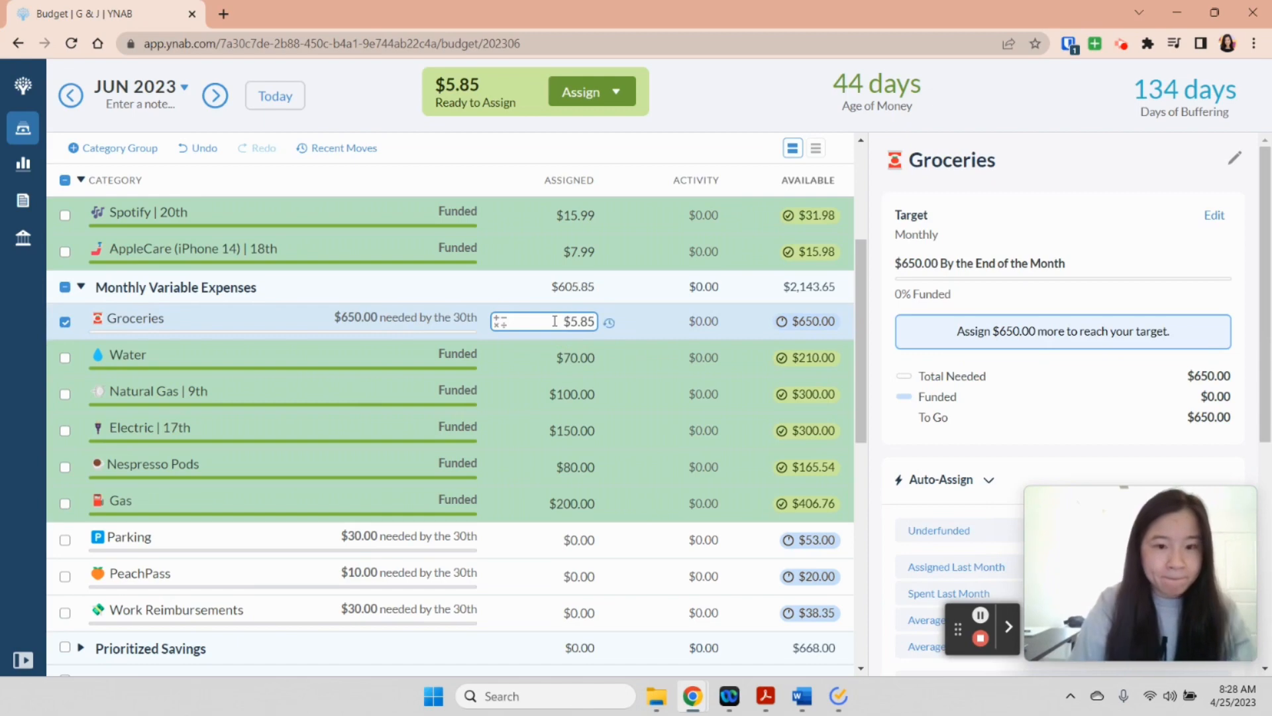
key("Return")
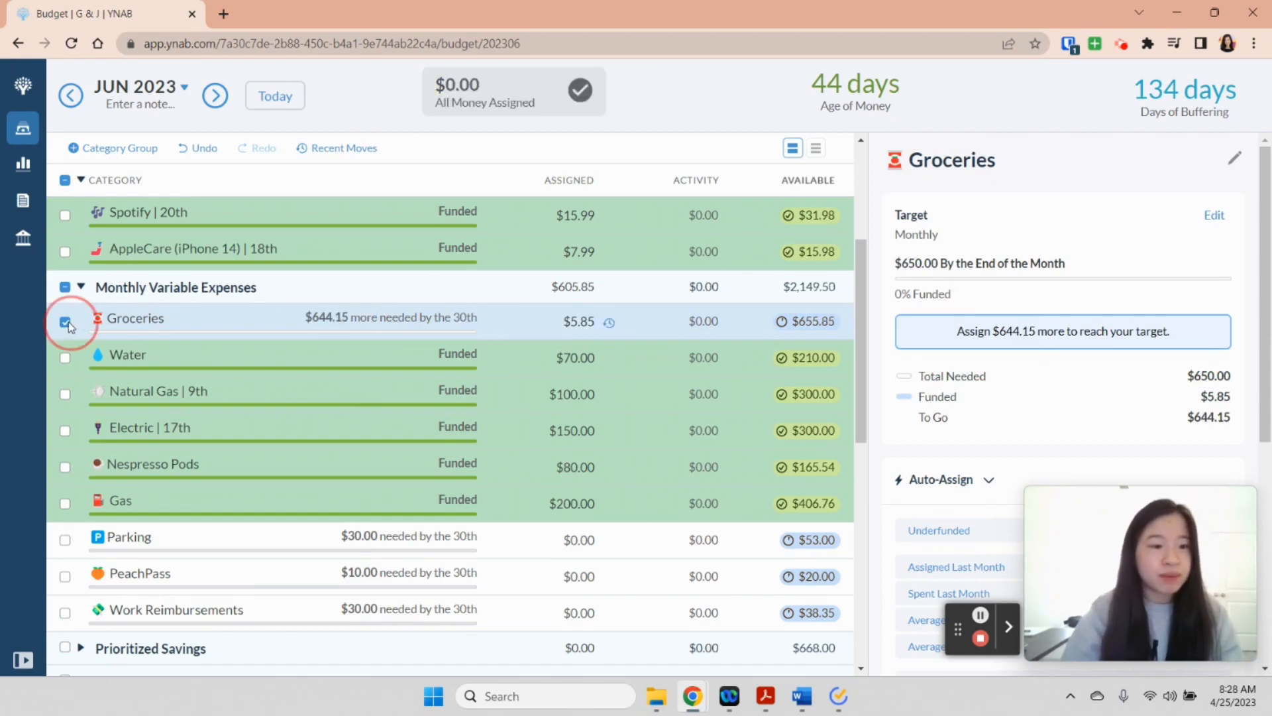
left_click(73, 326)
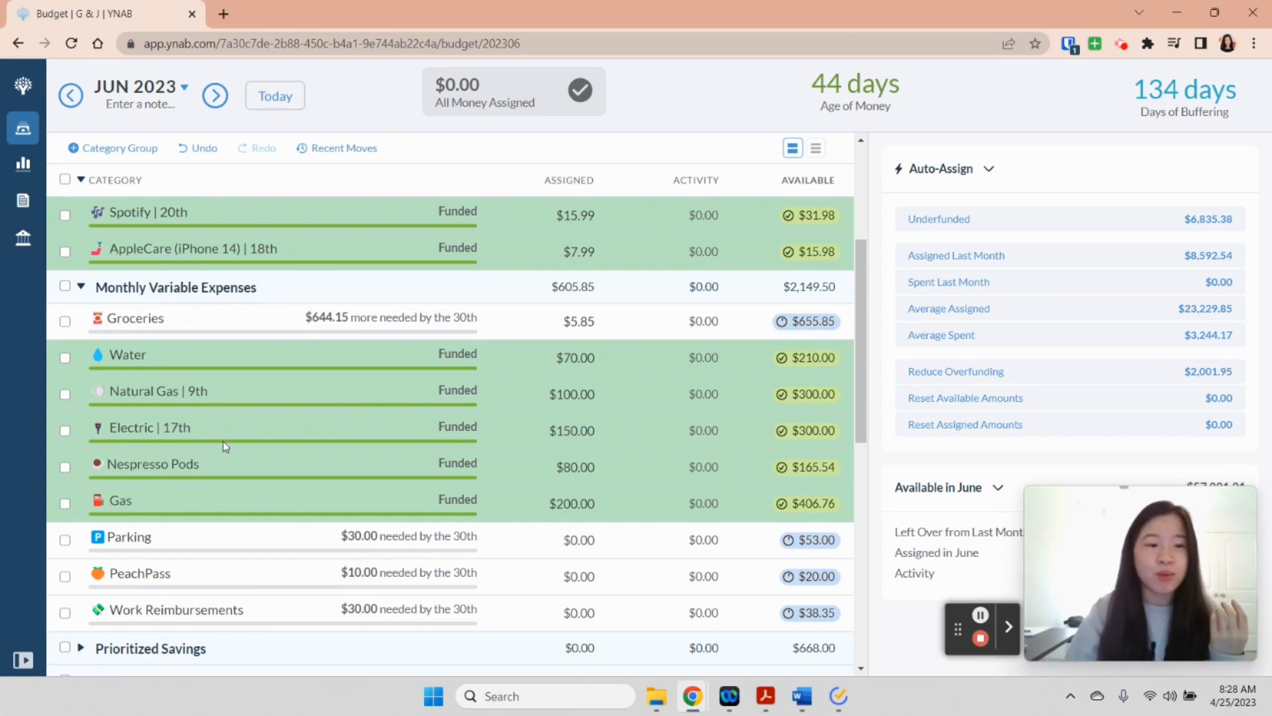
- Expand Prioritized Savings and inspect the target details of Mint Mobile and Home Insurance
scroll(225, 456, "down", 4)
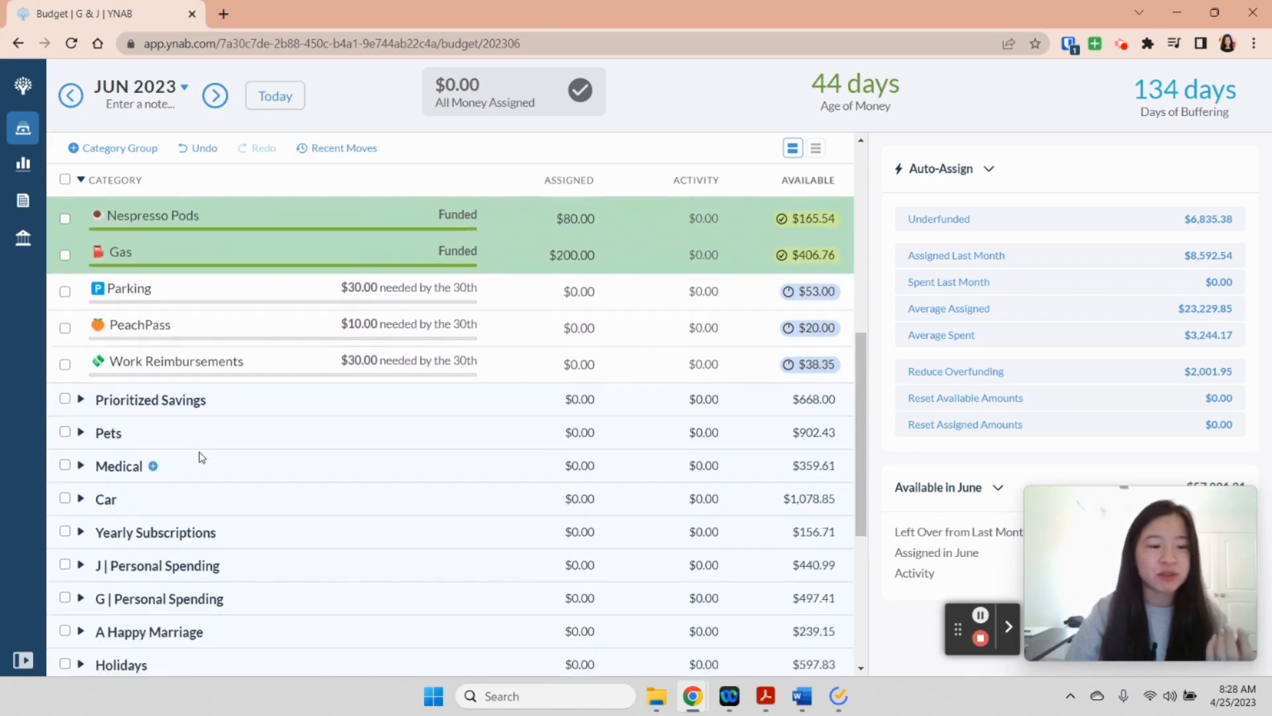
left_click(83, 401)
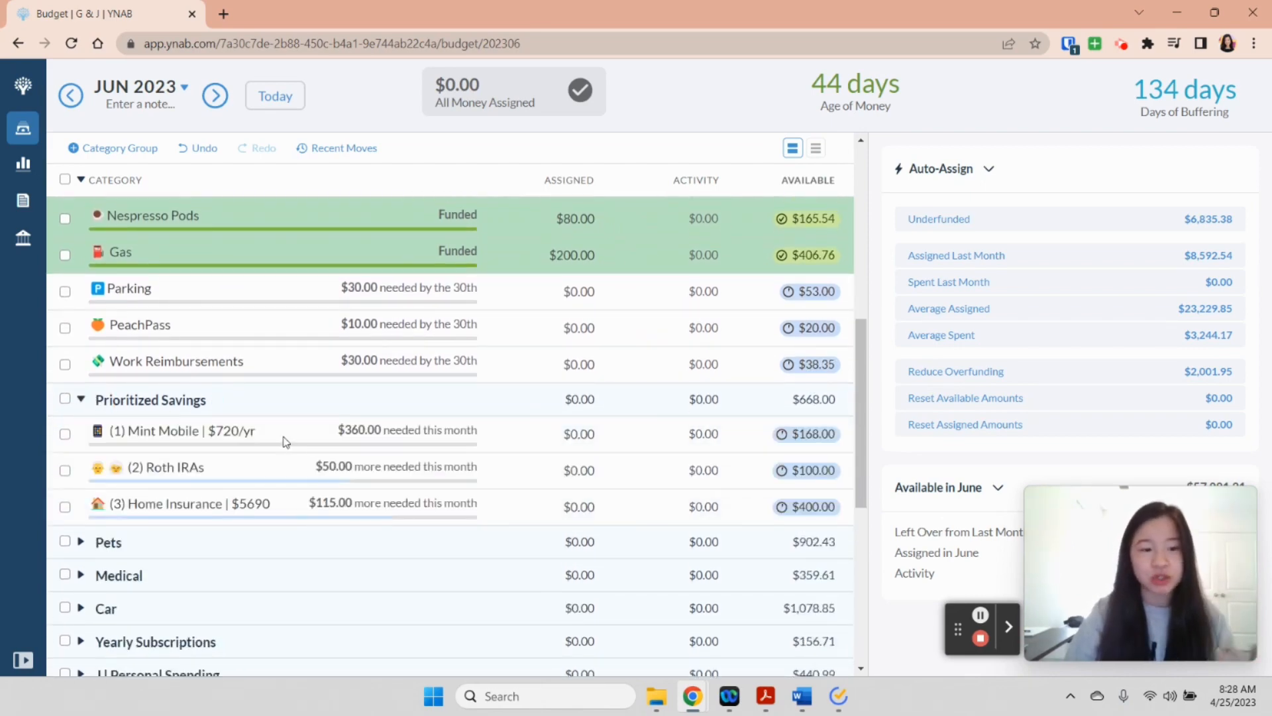
left_click(66, 434)
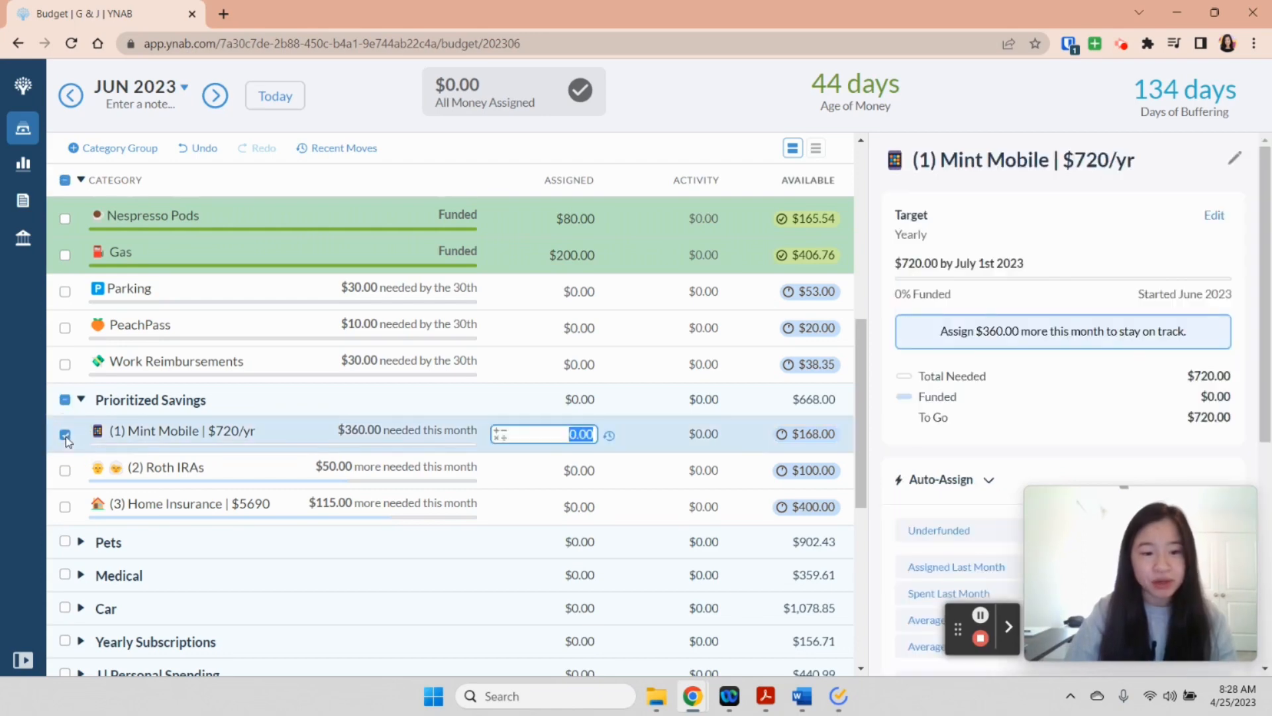
left_click(64, 435)
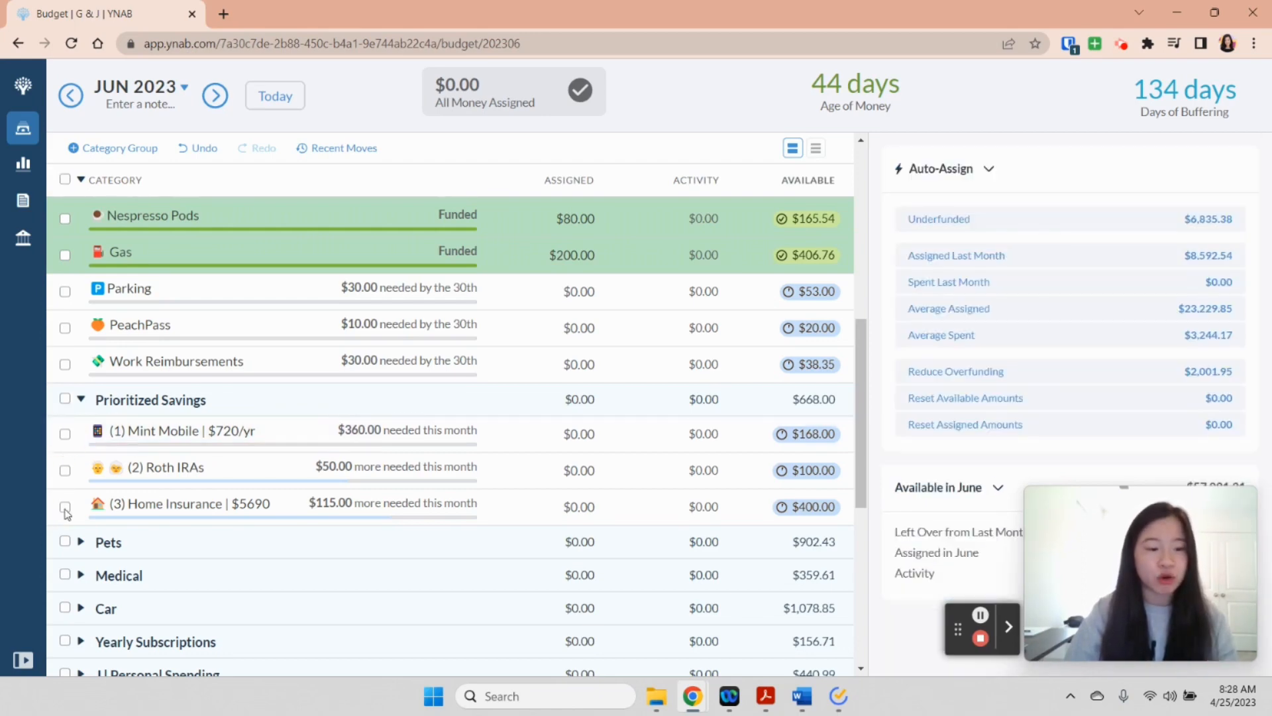
left_click(65, 509)
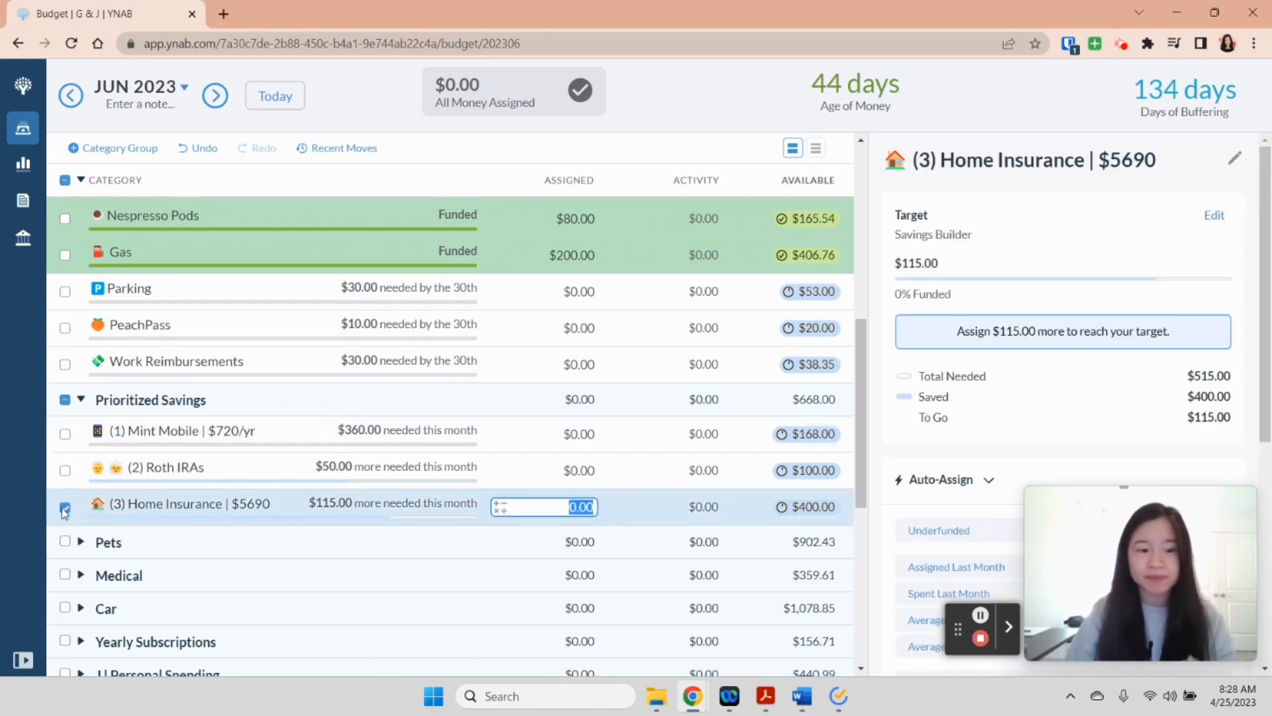
- Reset the assigned amounts of Student Loan #1 and Student Loan #2 under Debts for April 2023
left_click(65, 509)
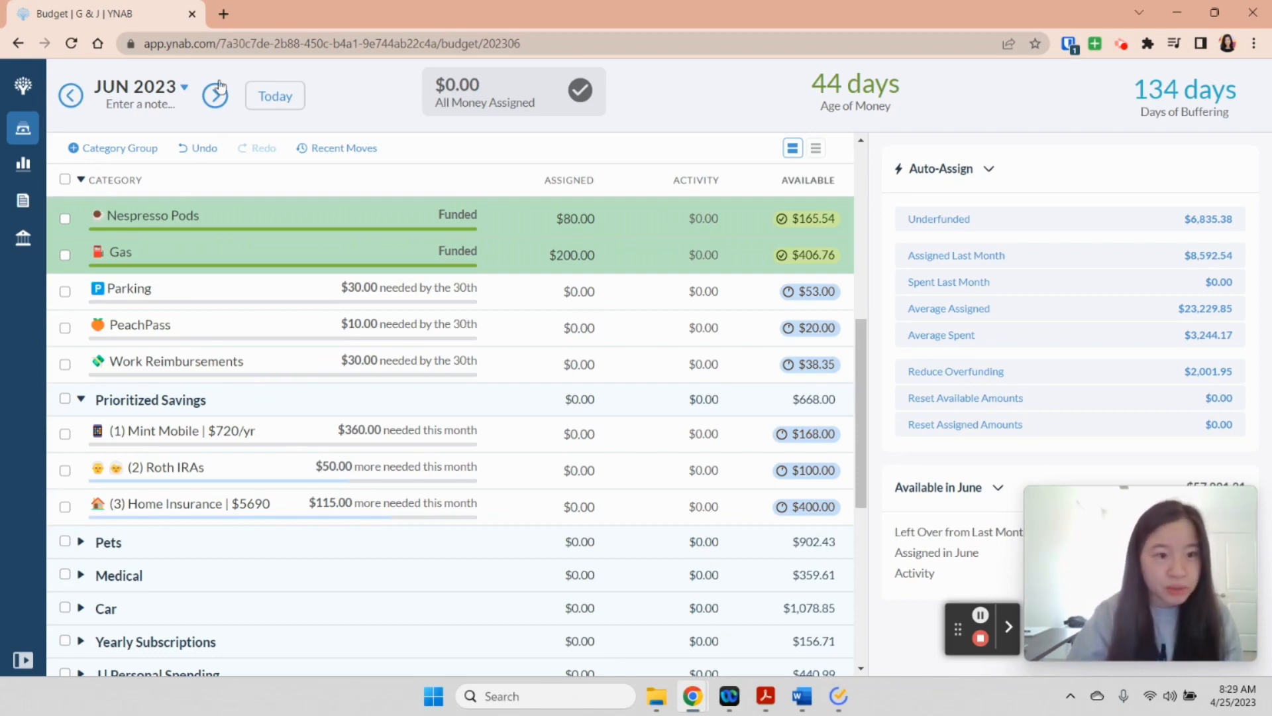
left_click(71, 96)
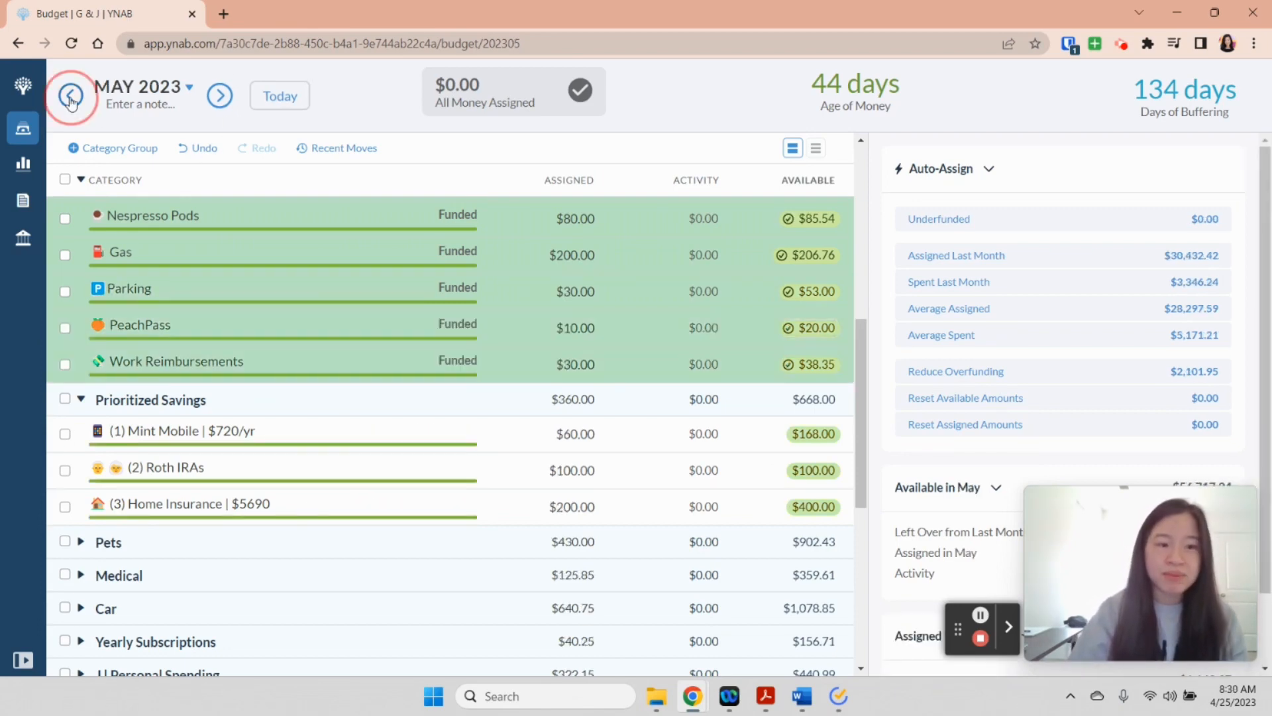
scroll(332, 446, "up", 8)
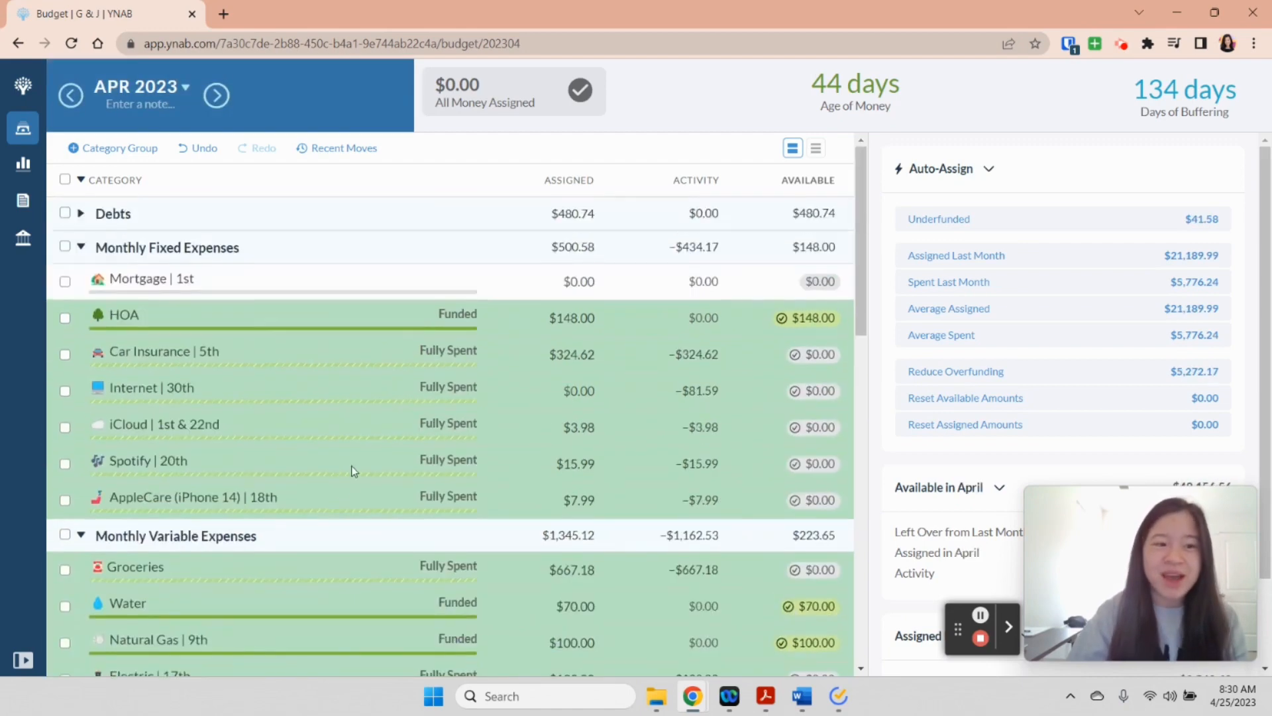
left_click(80, 213)
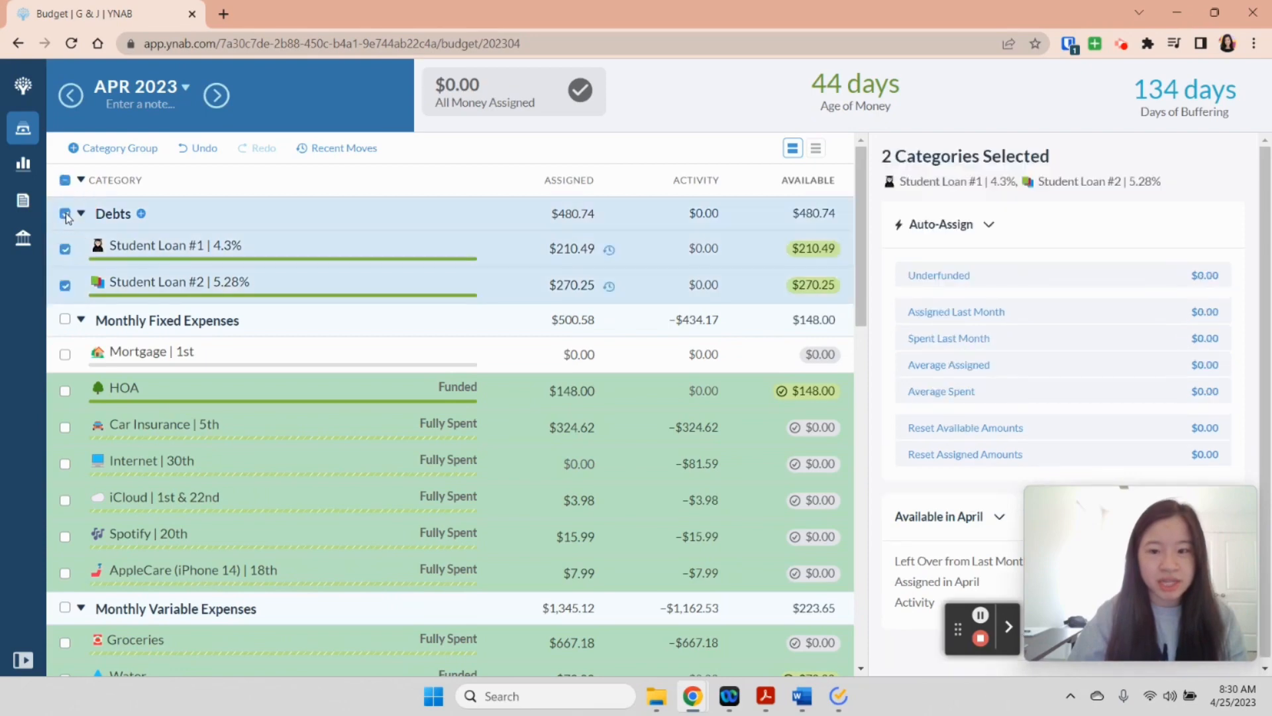
left_click(65, 212)
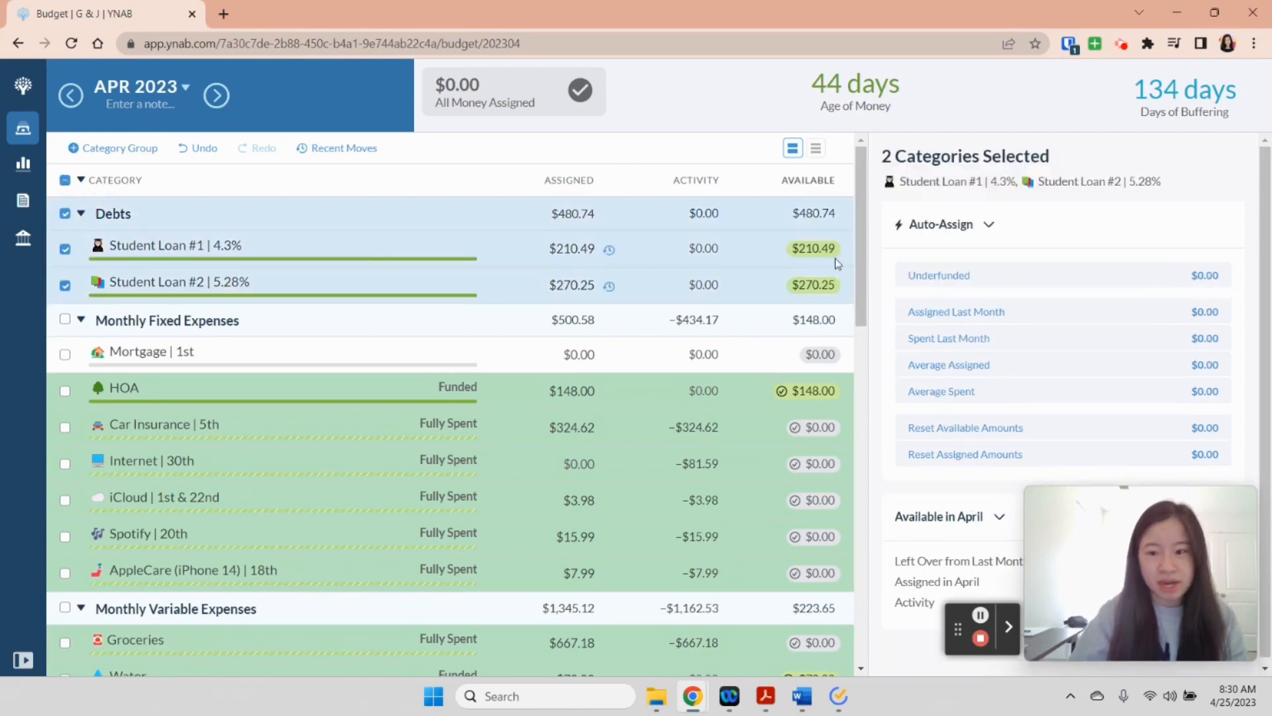
left_click(921, 462)
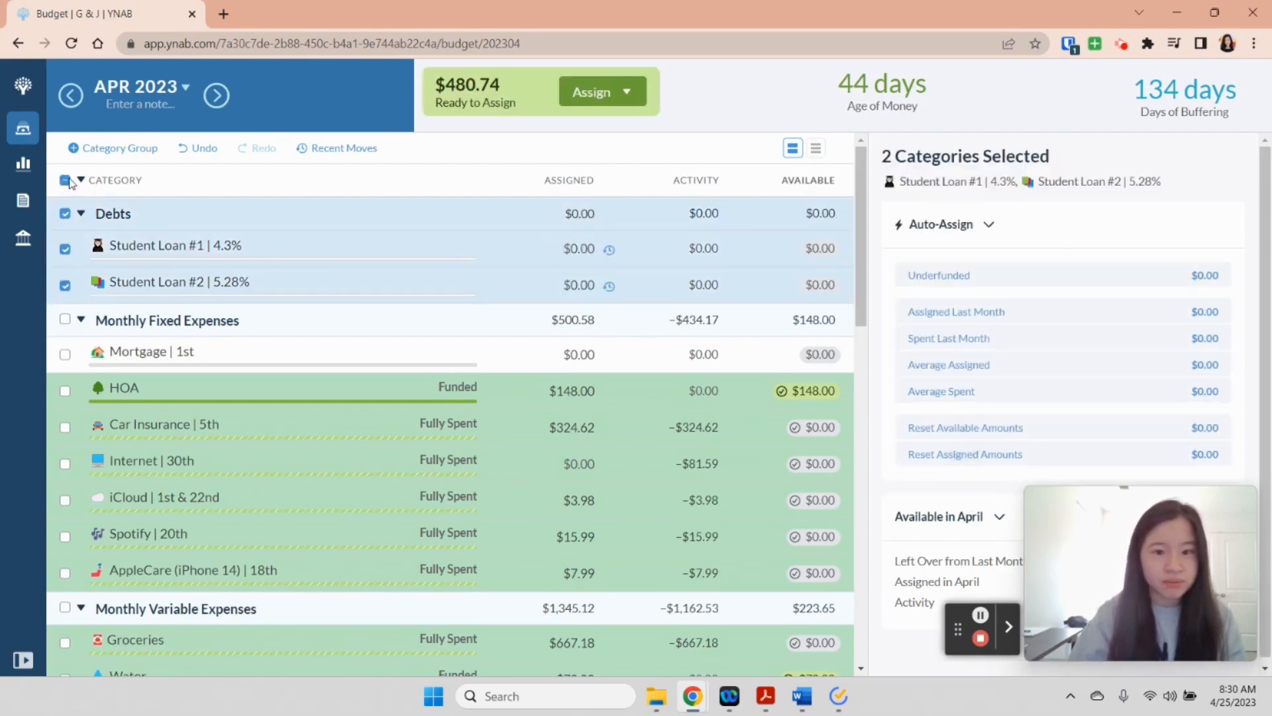
left_click(65, 180)
- Reset the assigned amounts of both student loans under Debts for May 2023, and check them in June 2023
left_click(216, 95)
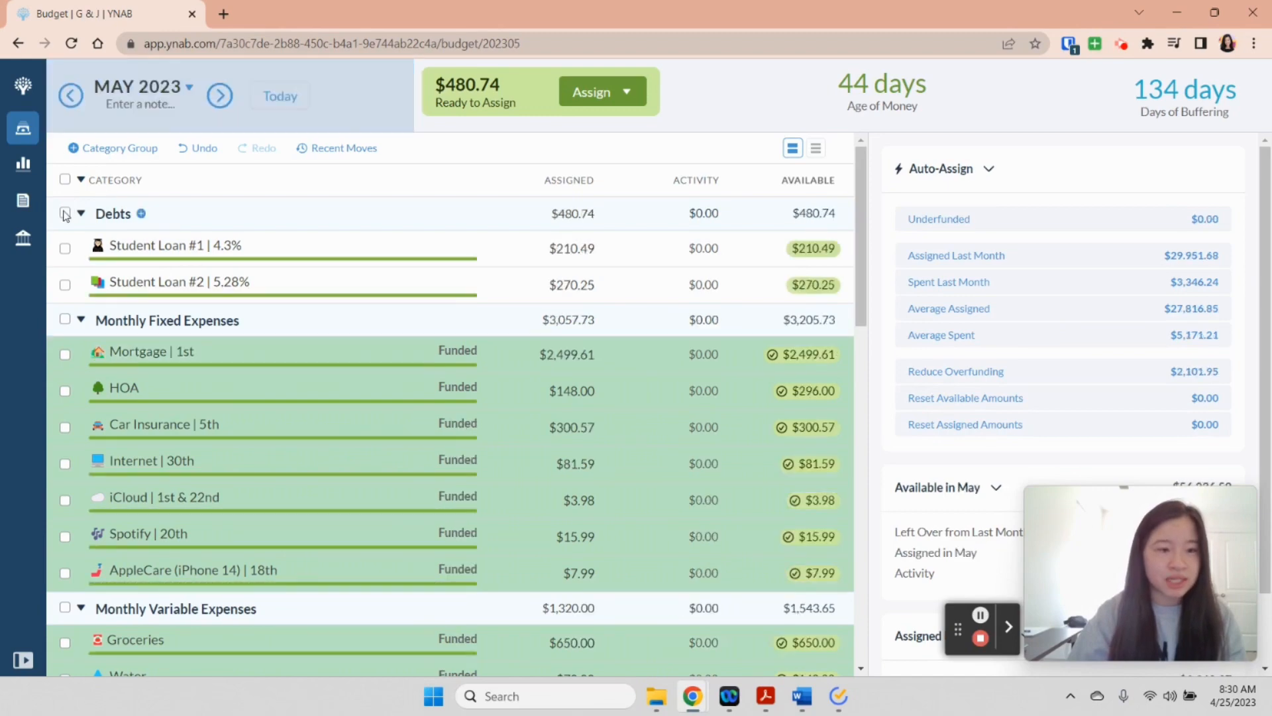
left_click(65, 213)
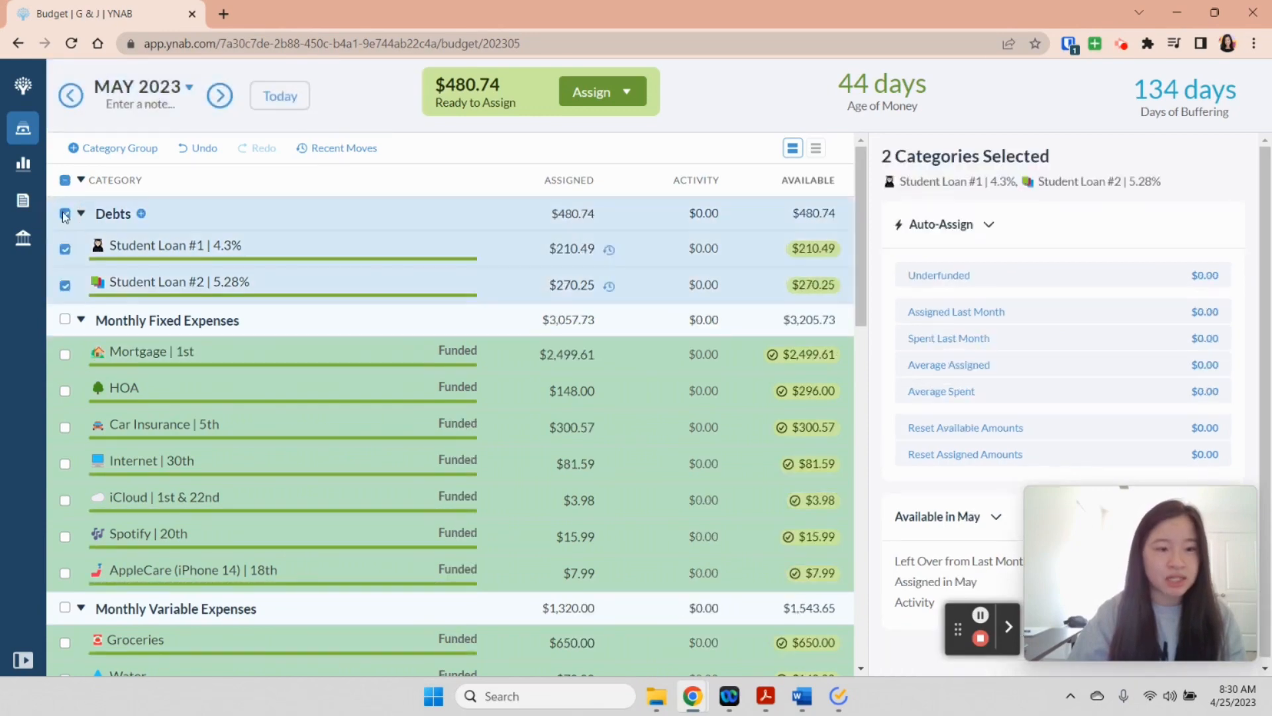
left_click(924, 457)
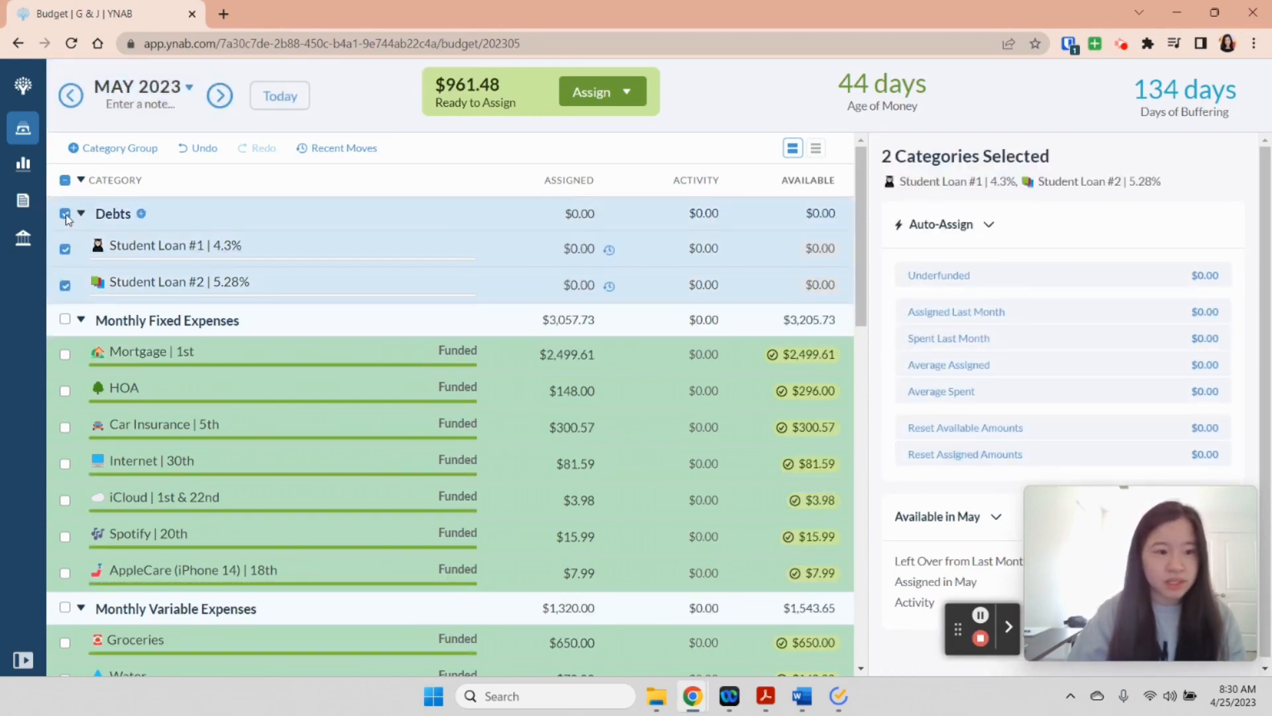
left_click(65, 214)
left_click(220, 96)
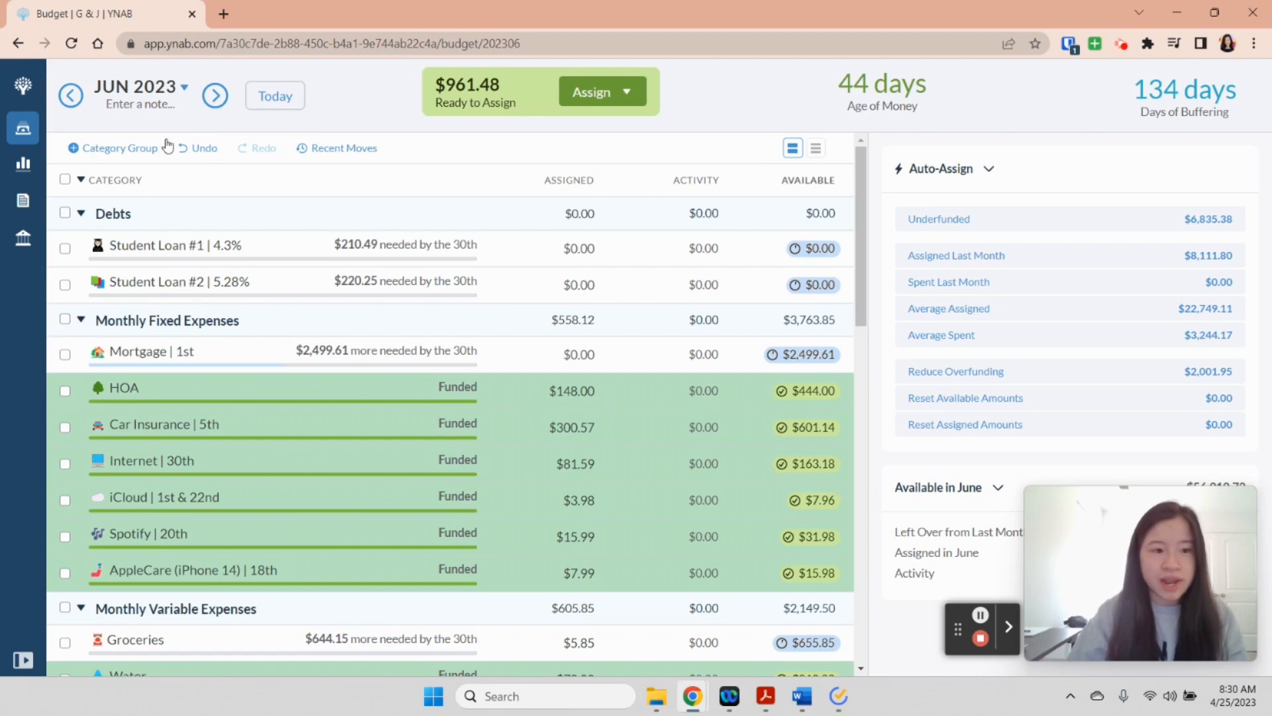
- In April 2023, create a yearly target of $720.00 for Mint Mobile, first due on July 1, 2023
left_click(264, 98)
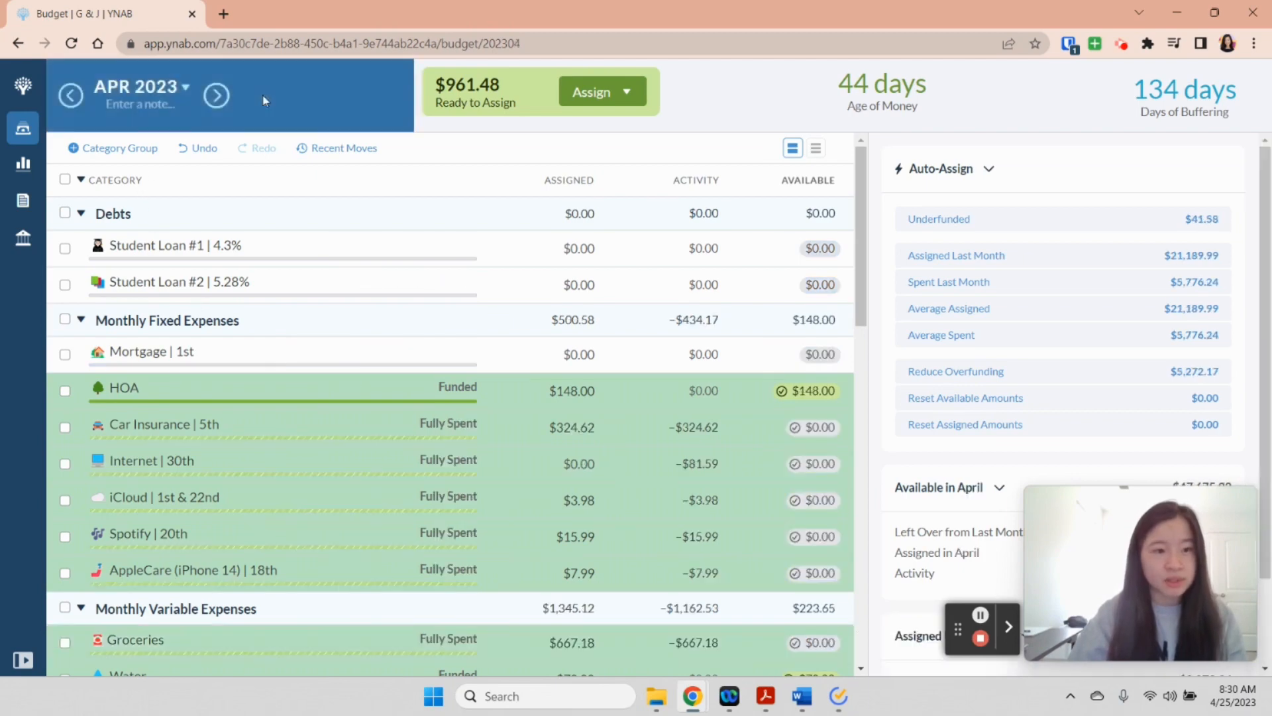
scroll(395, 252, "down", 7)
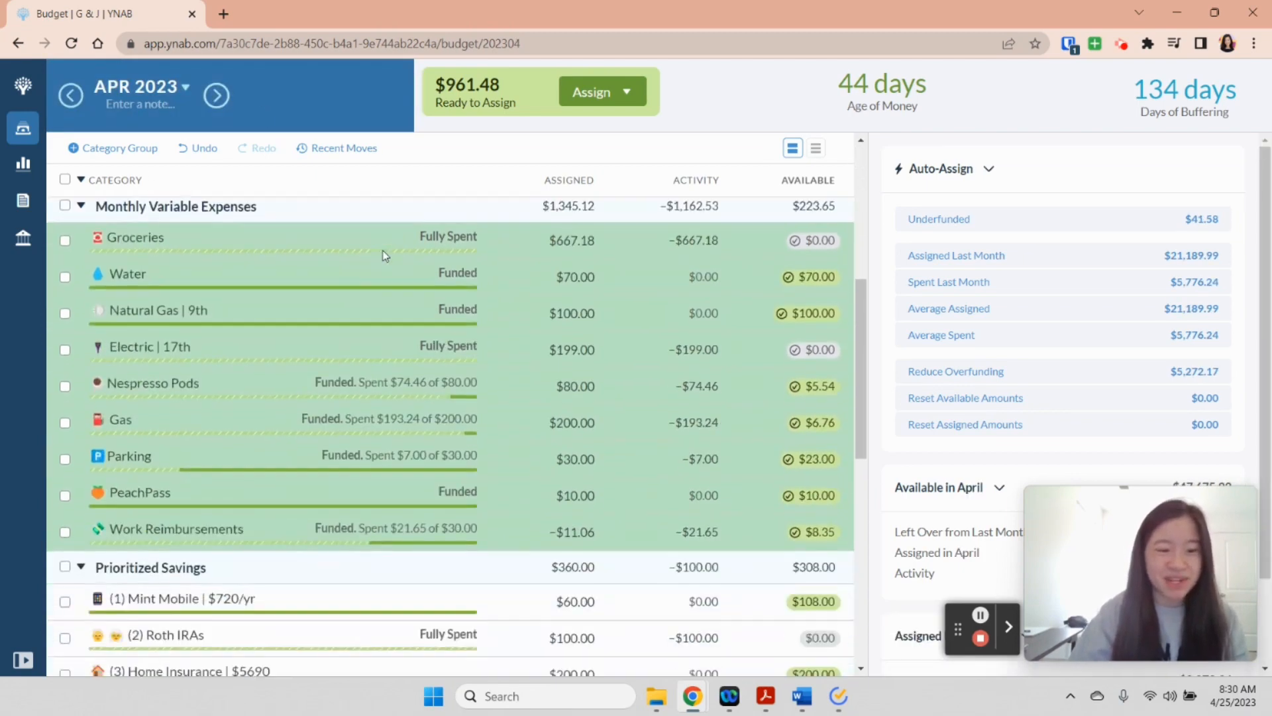
scroll(379, 267, "down", 1)
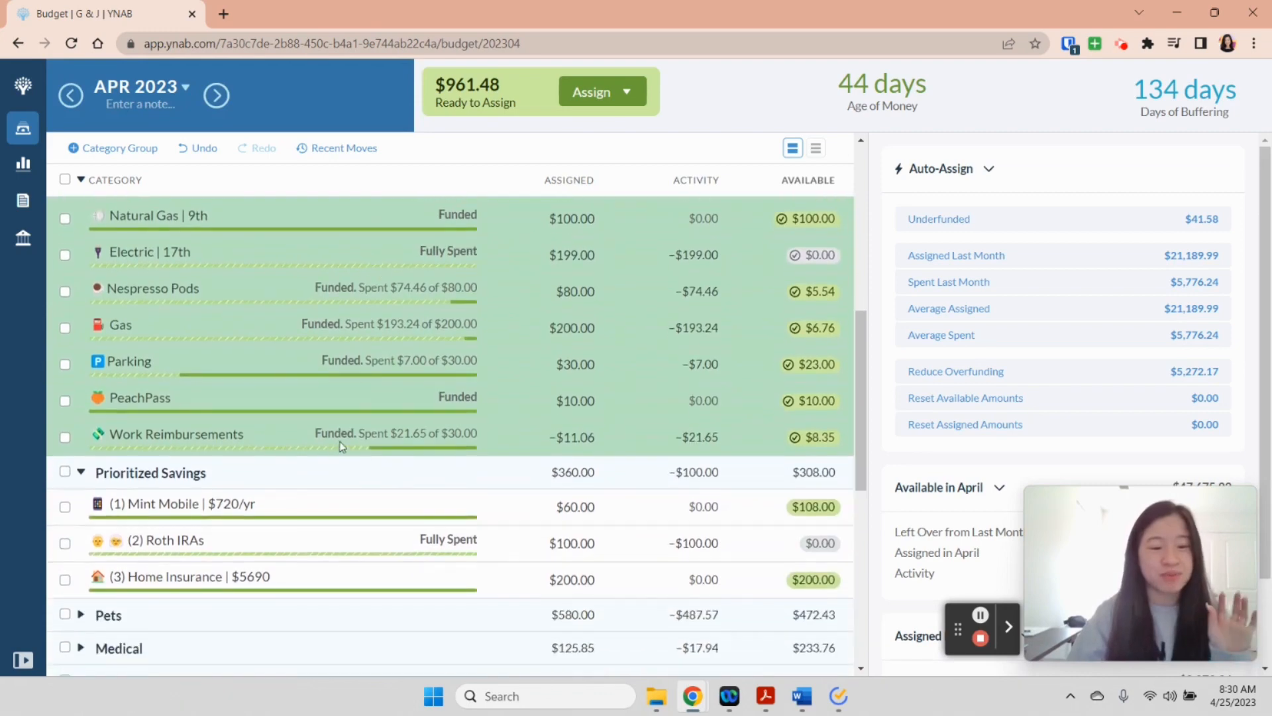
left_click(323, 511)
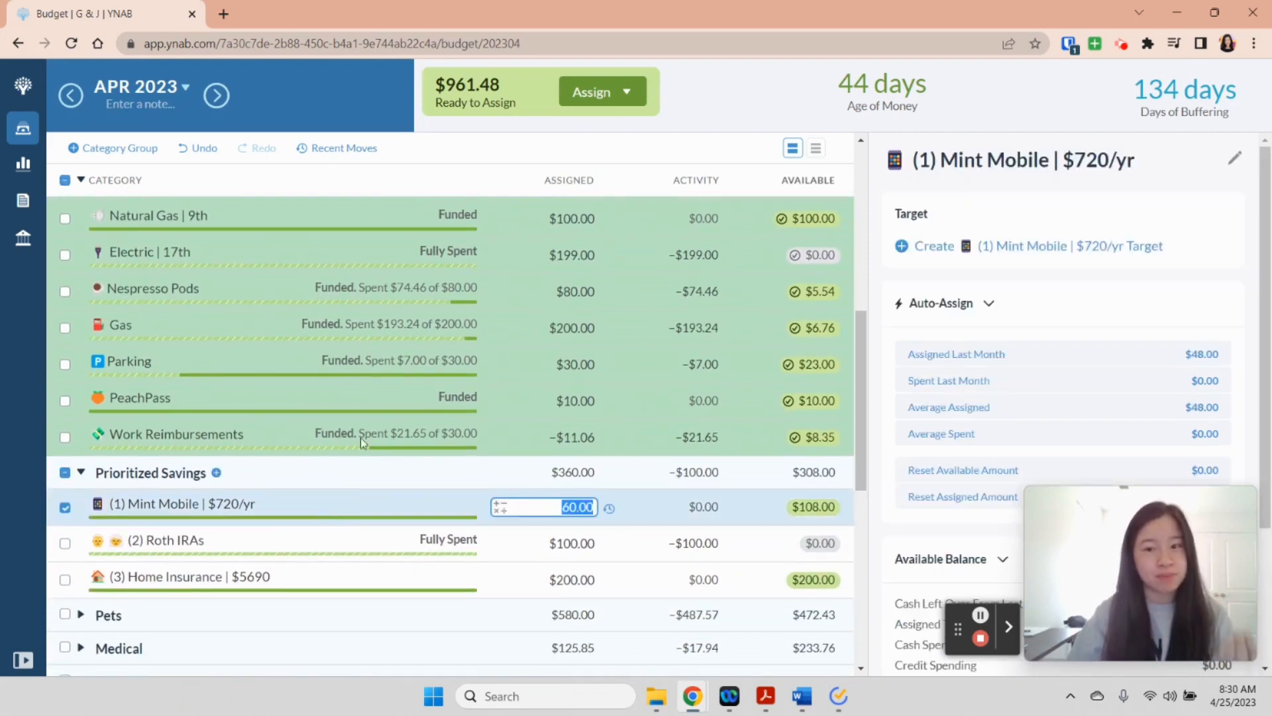
left_click(934, 246)
scroll(1034, 264, "down", 2)
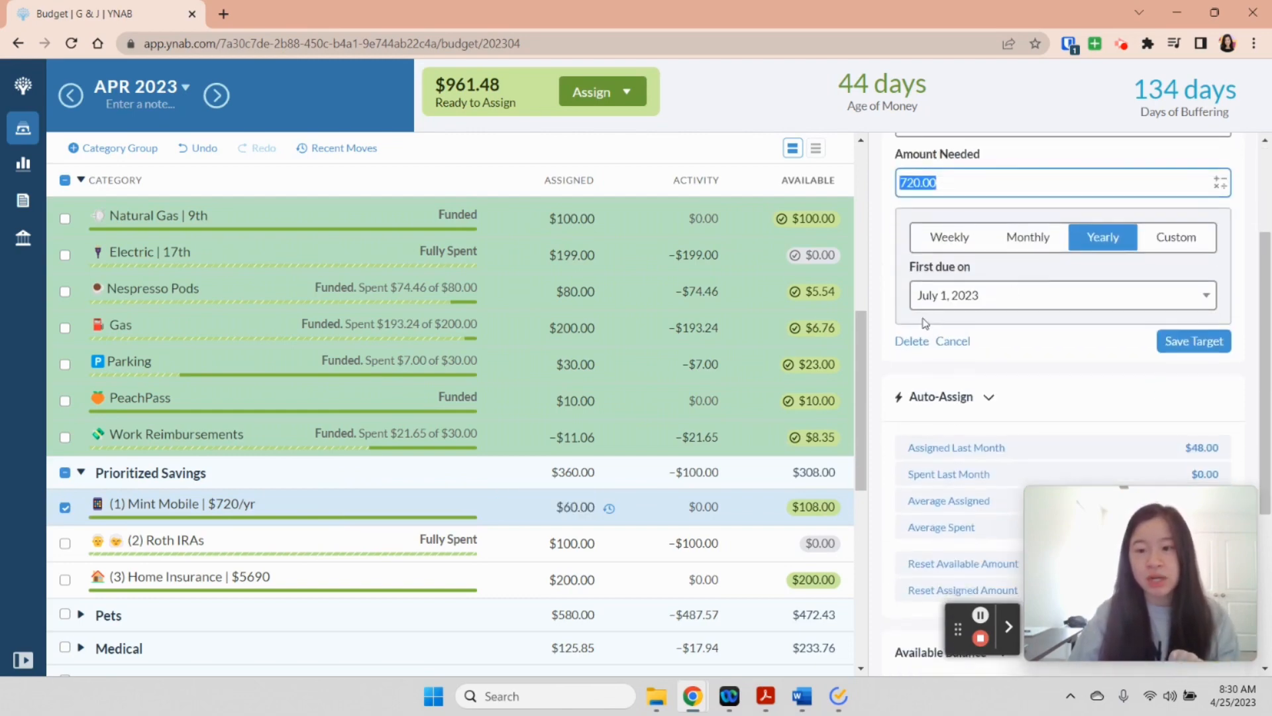
left_click(1169, 345)
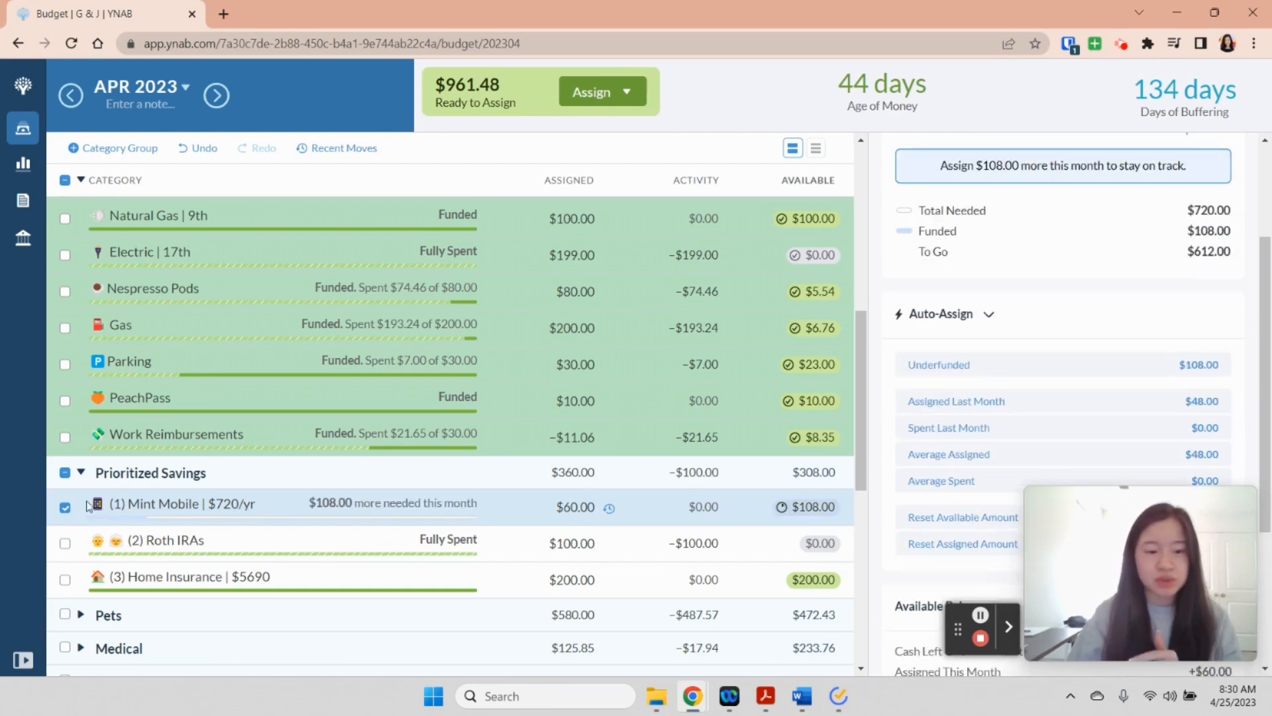
- Auto-assign the underfunded amount to Mint Mobile in each month from April through July 2023
left_click(987, 368)
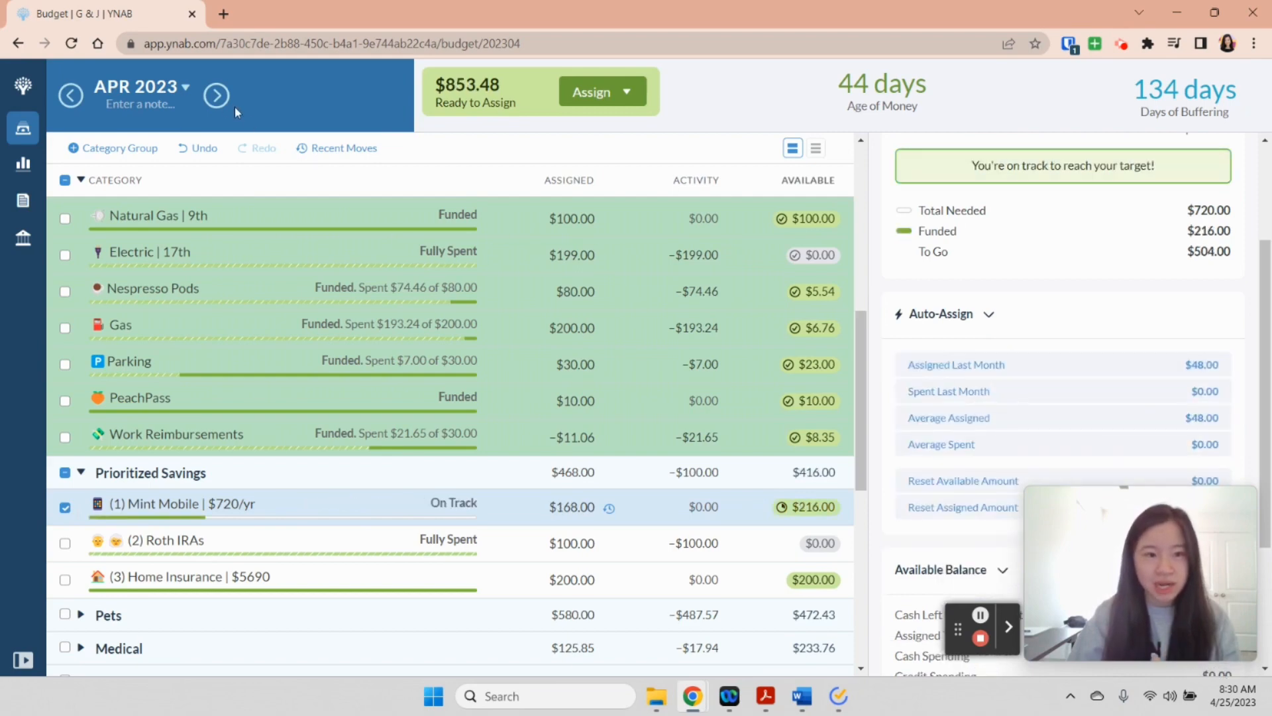
left_click(217, 95)
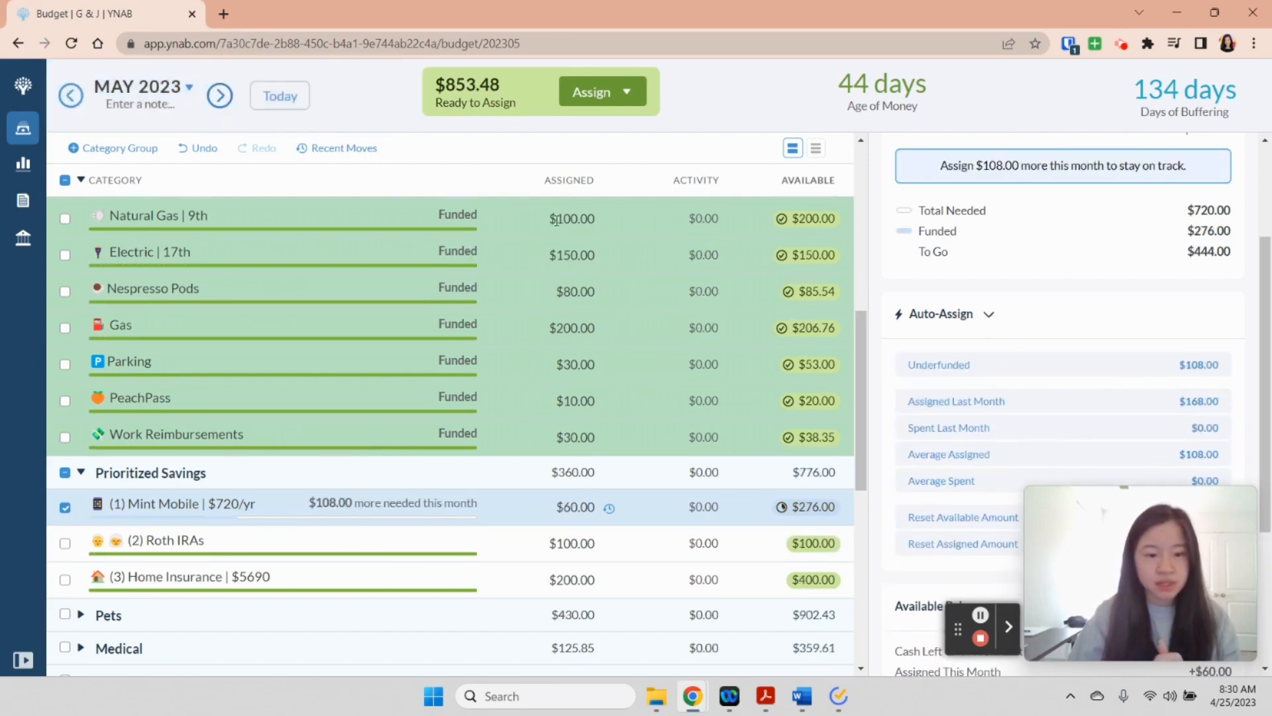
left_click(958, 364)
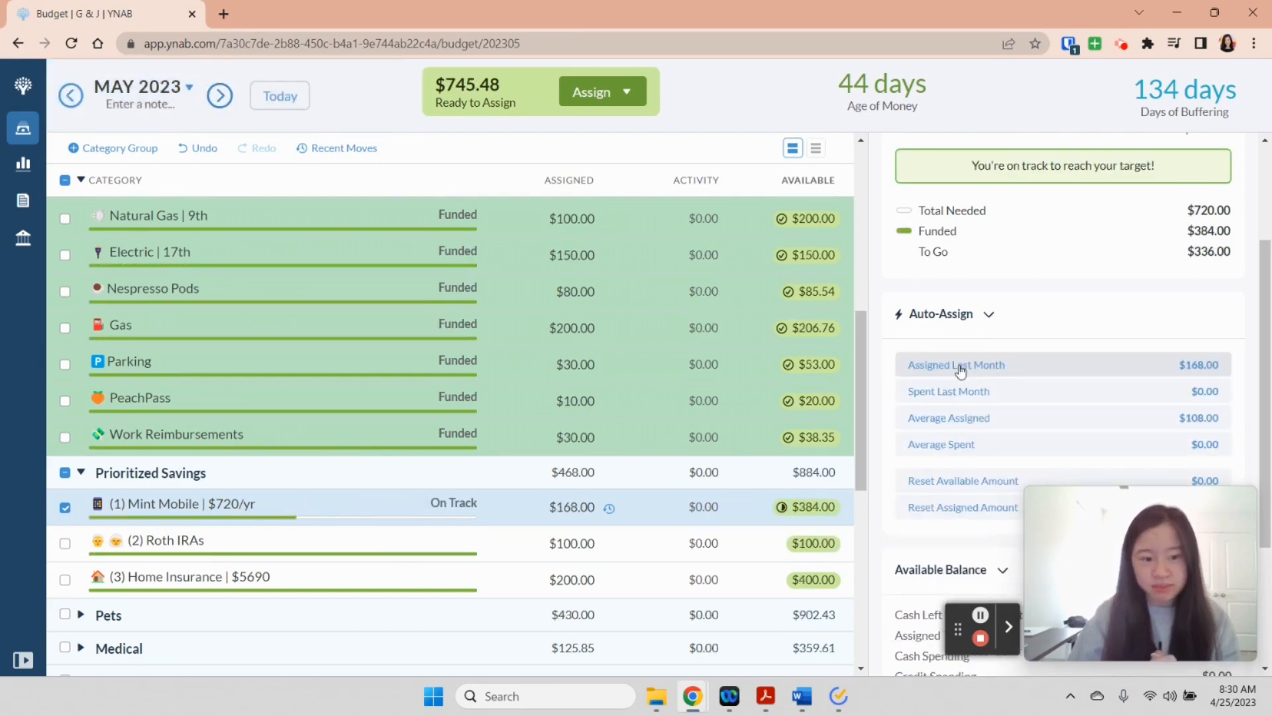
left_click(227, 103)
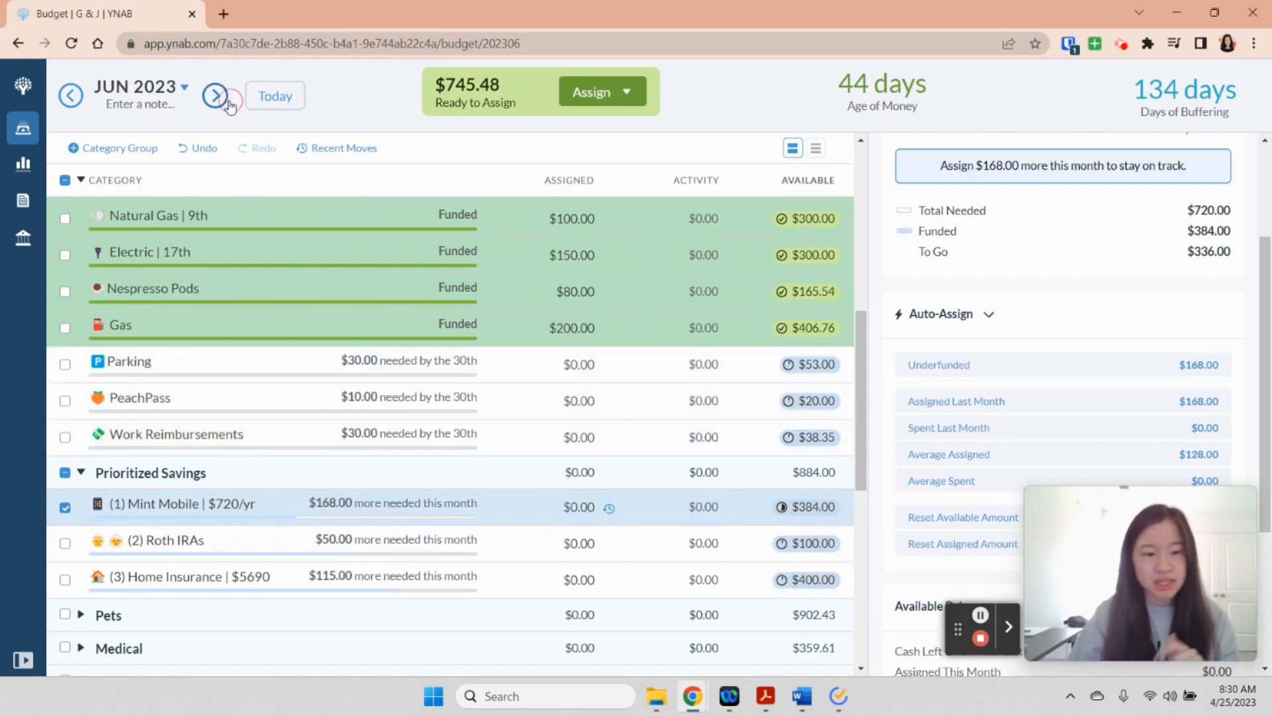
left_click(918, 370)
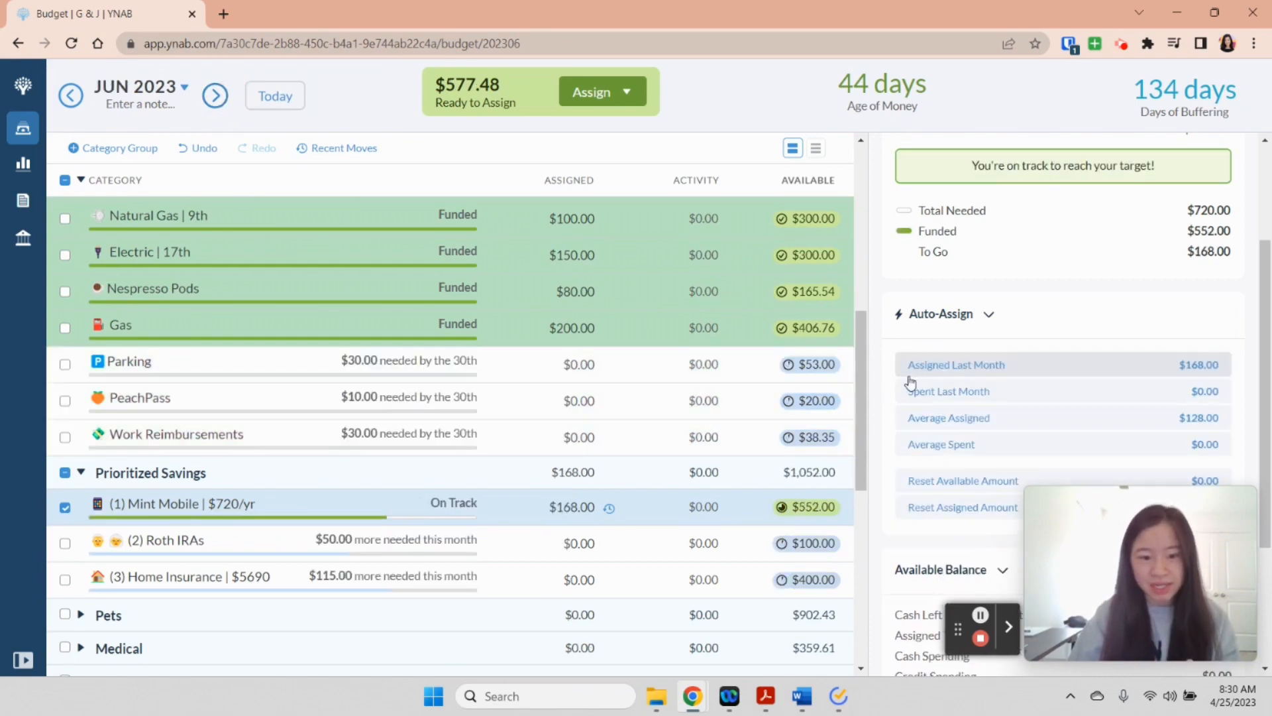
left_click(214, 95)
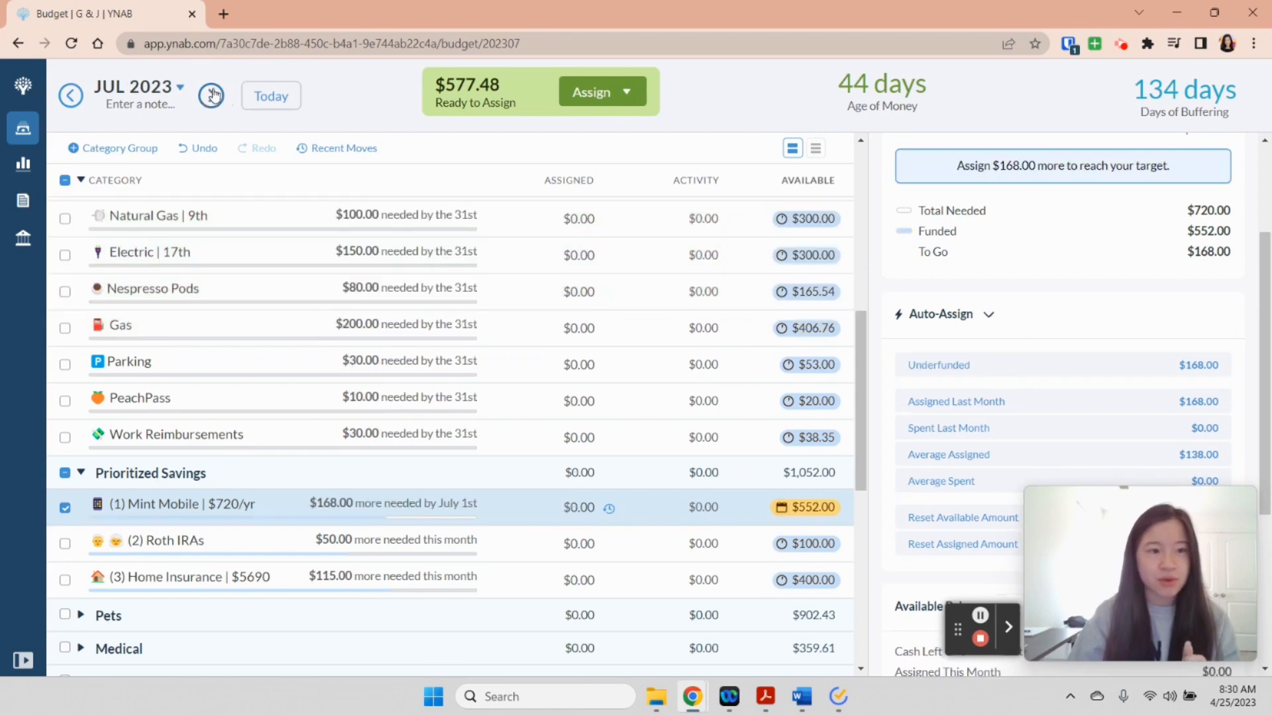
left_click(950, 365)
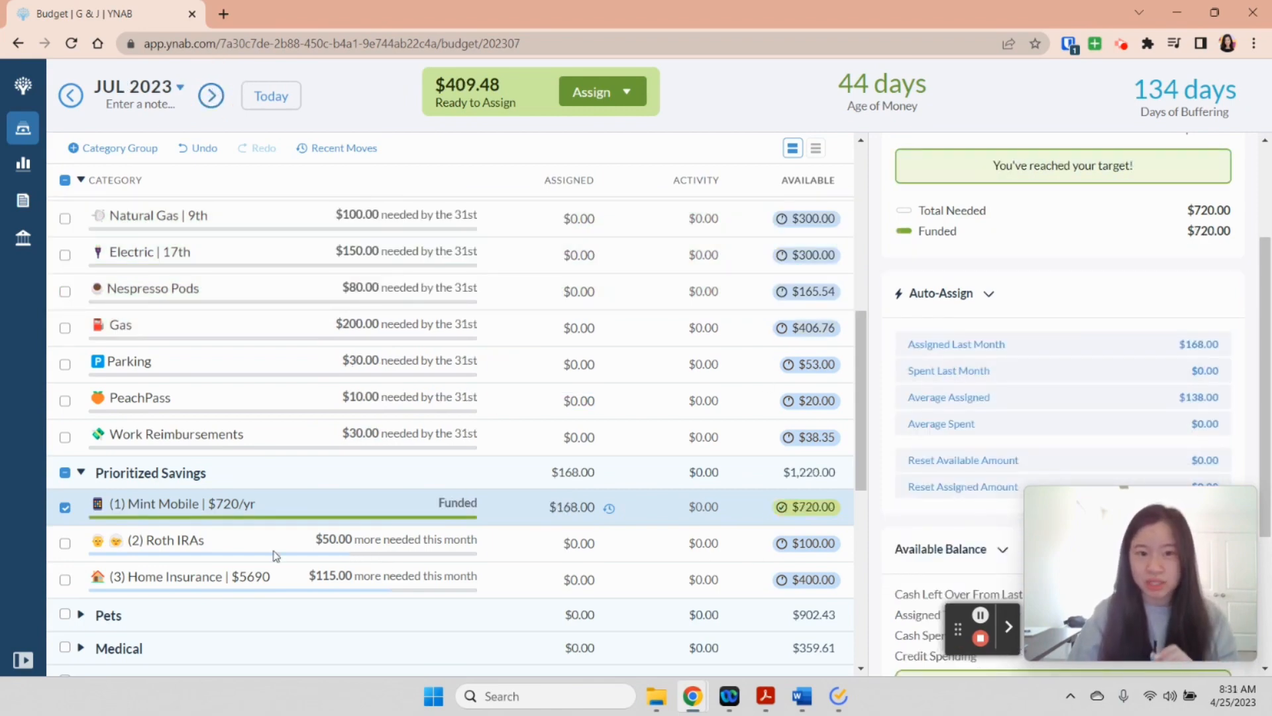
left_click(64, 507)
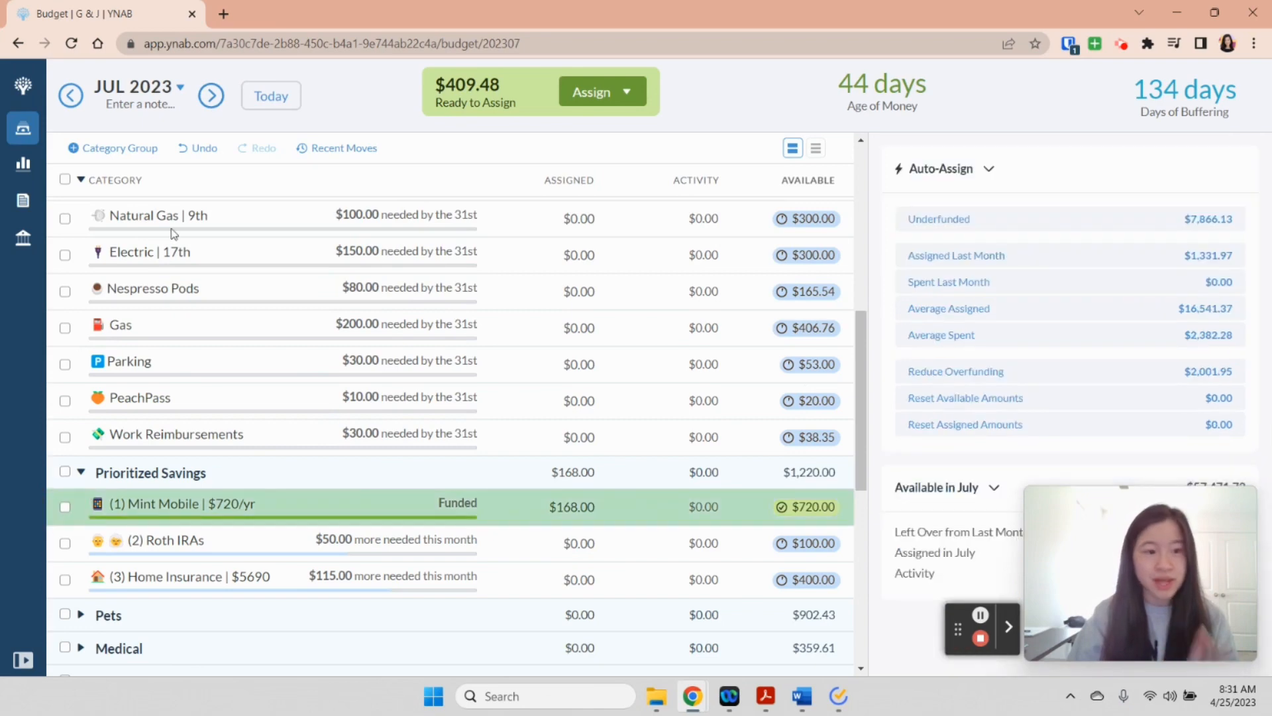
- Reset the assigned amounts of Roof | 2034 and LVP Floors under Home Maintenance + Repairs for April 2023
left_click(271, 97)
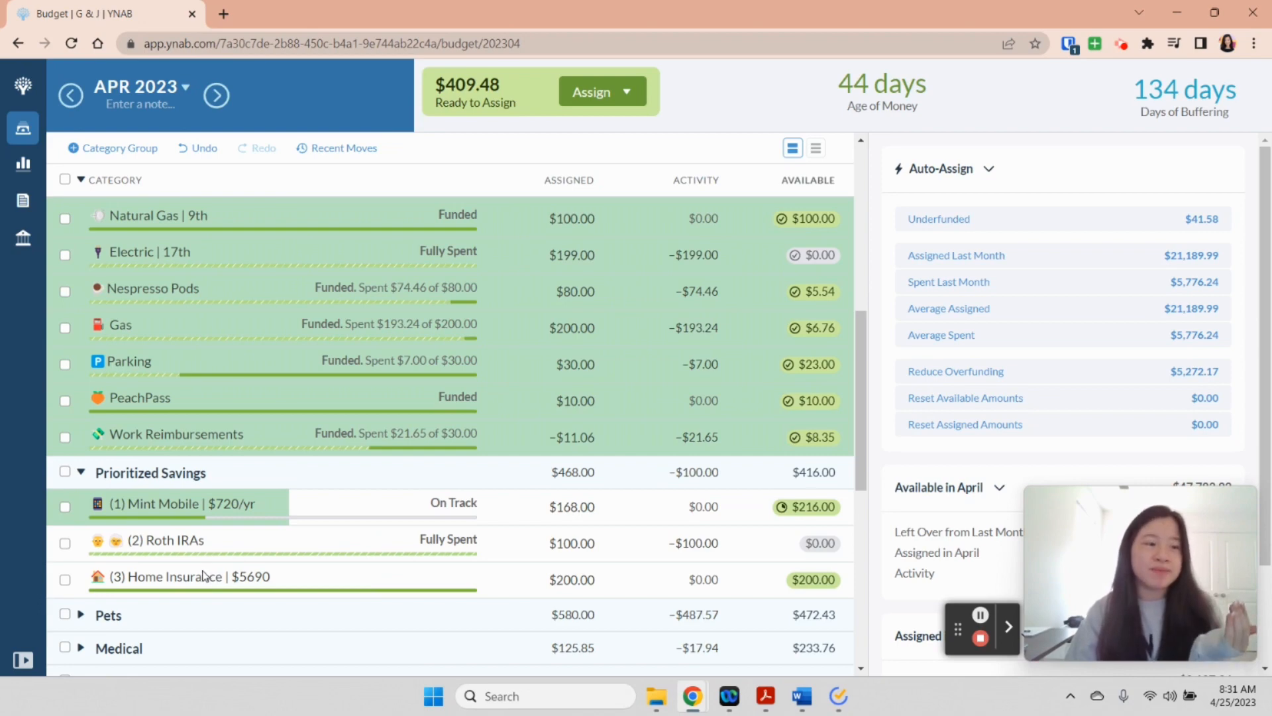
scroll(194, 571, "down", 8)
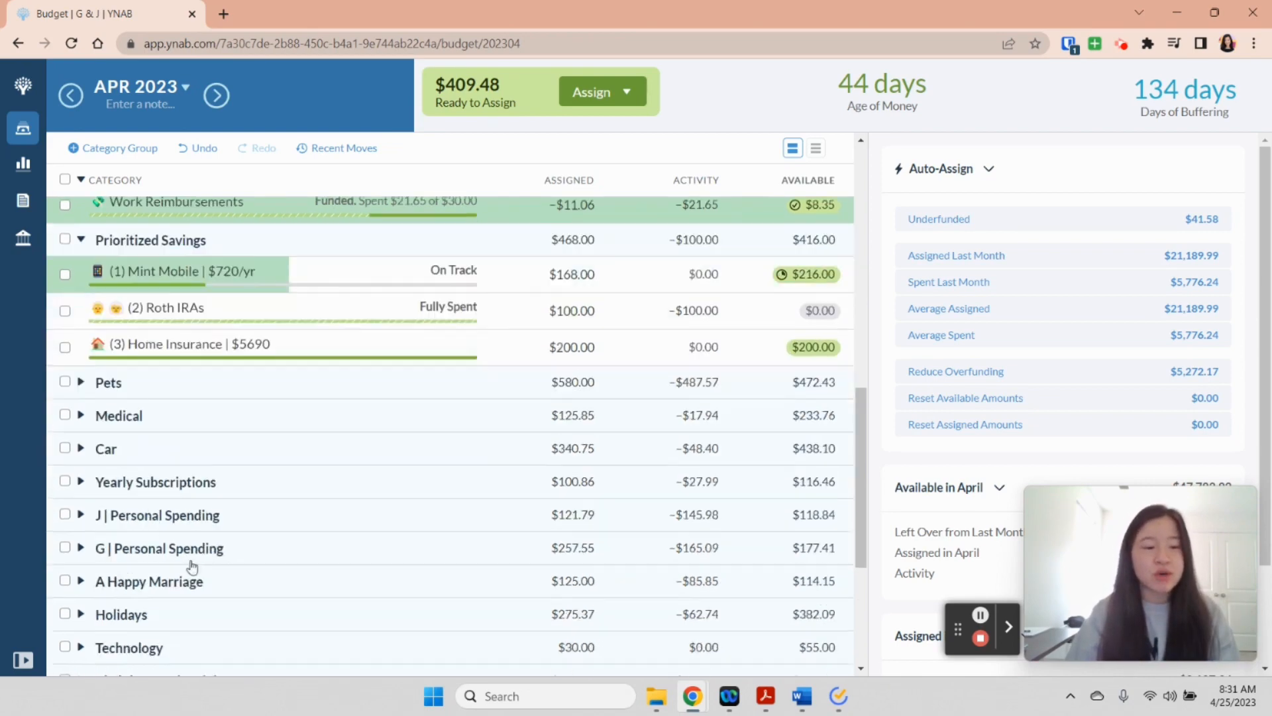
left_click(81, 527)
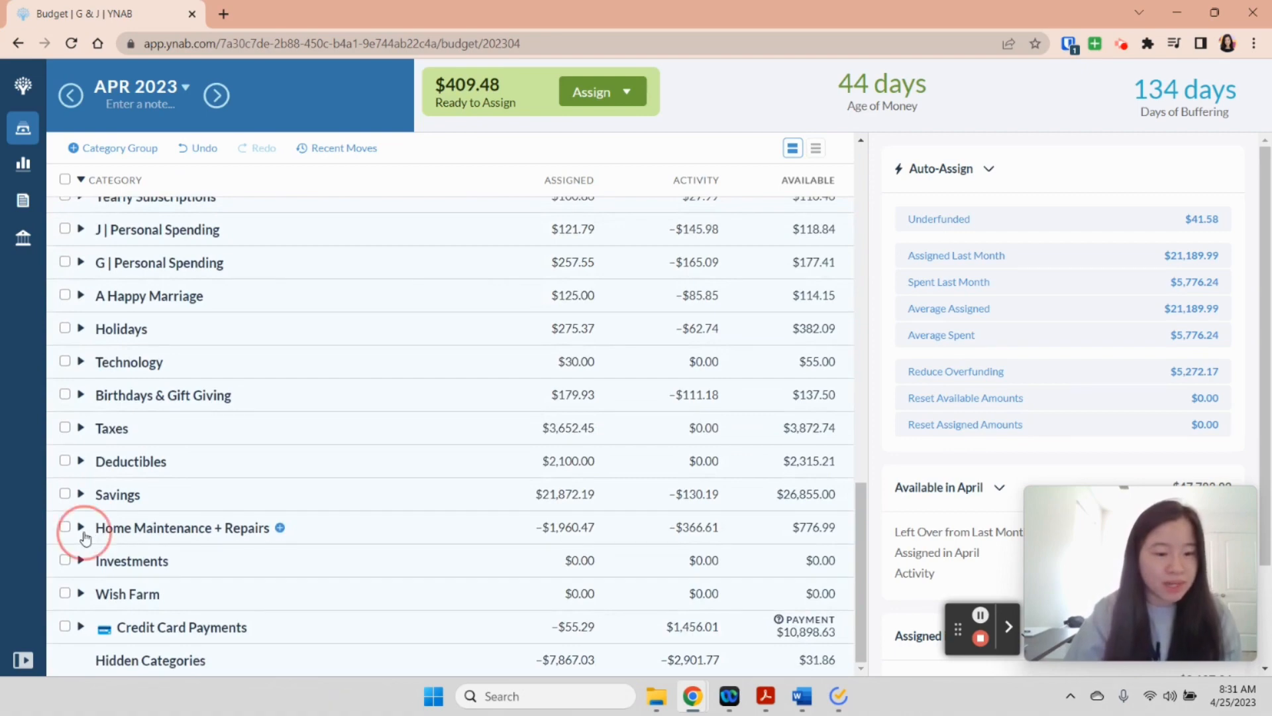
scroll(318, 457, "down", 4)
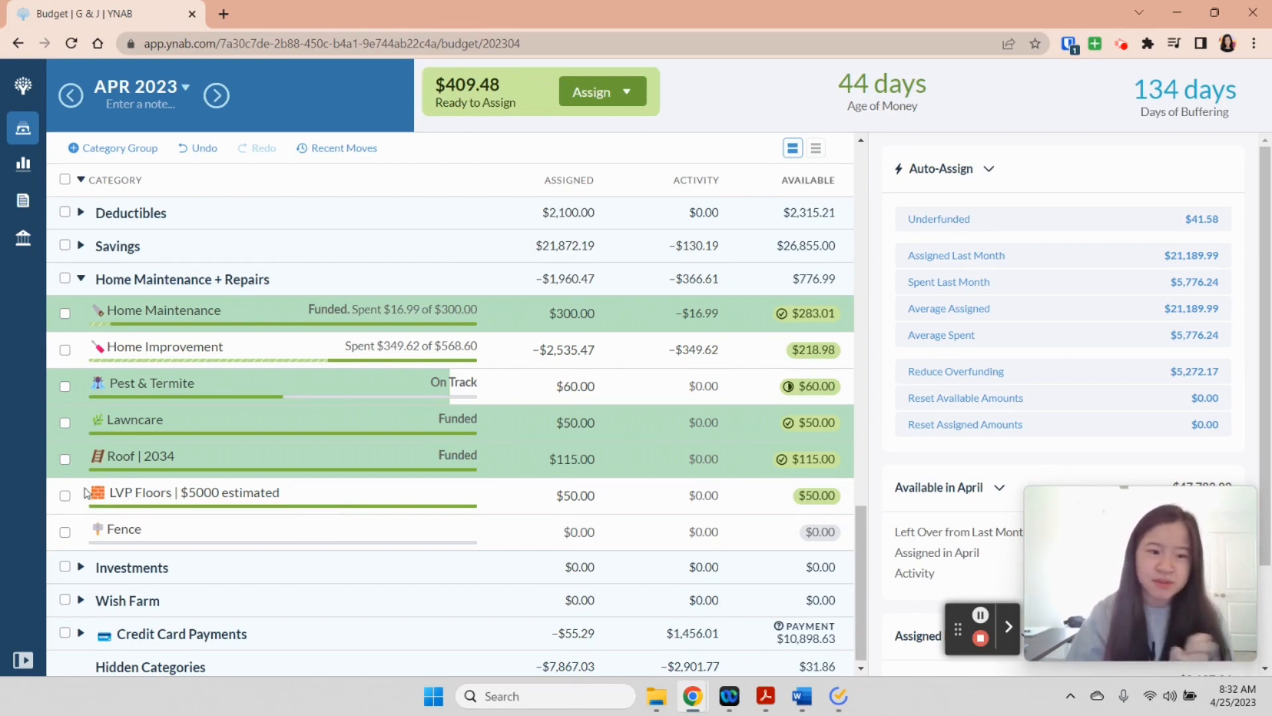
left_click(66, 496)
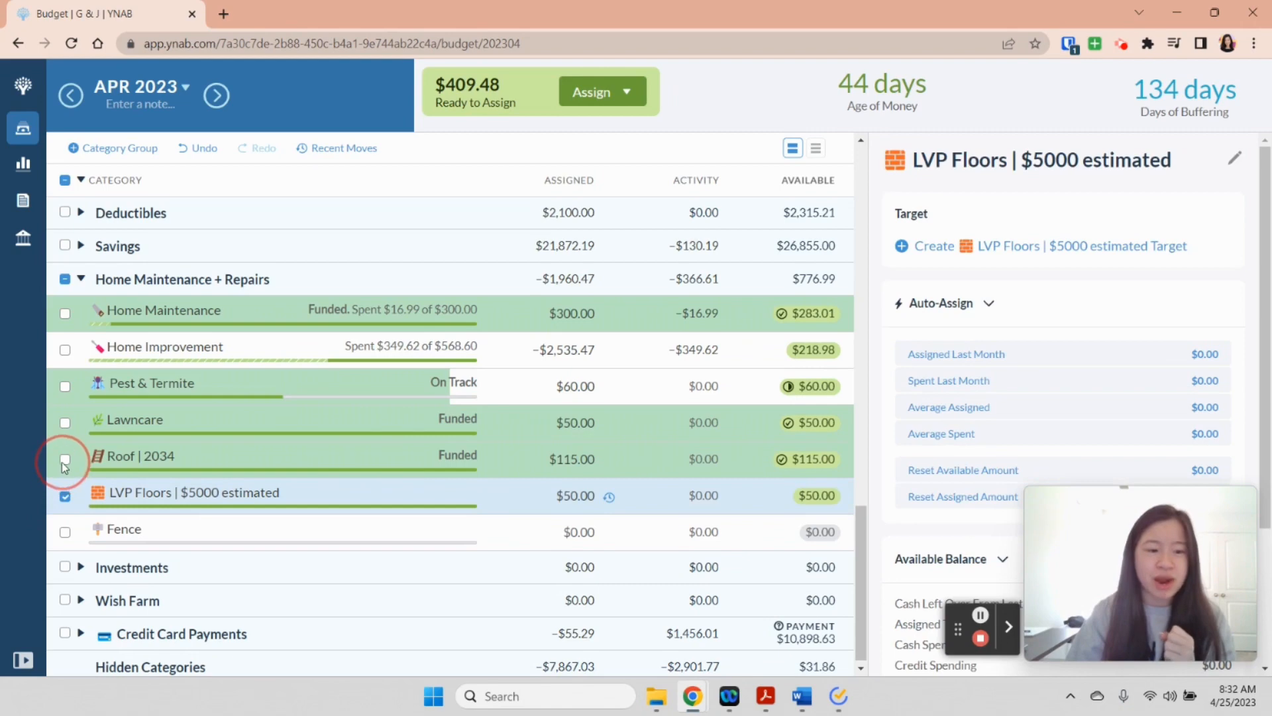
left_click(64, 460)
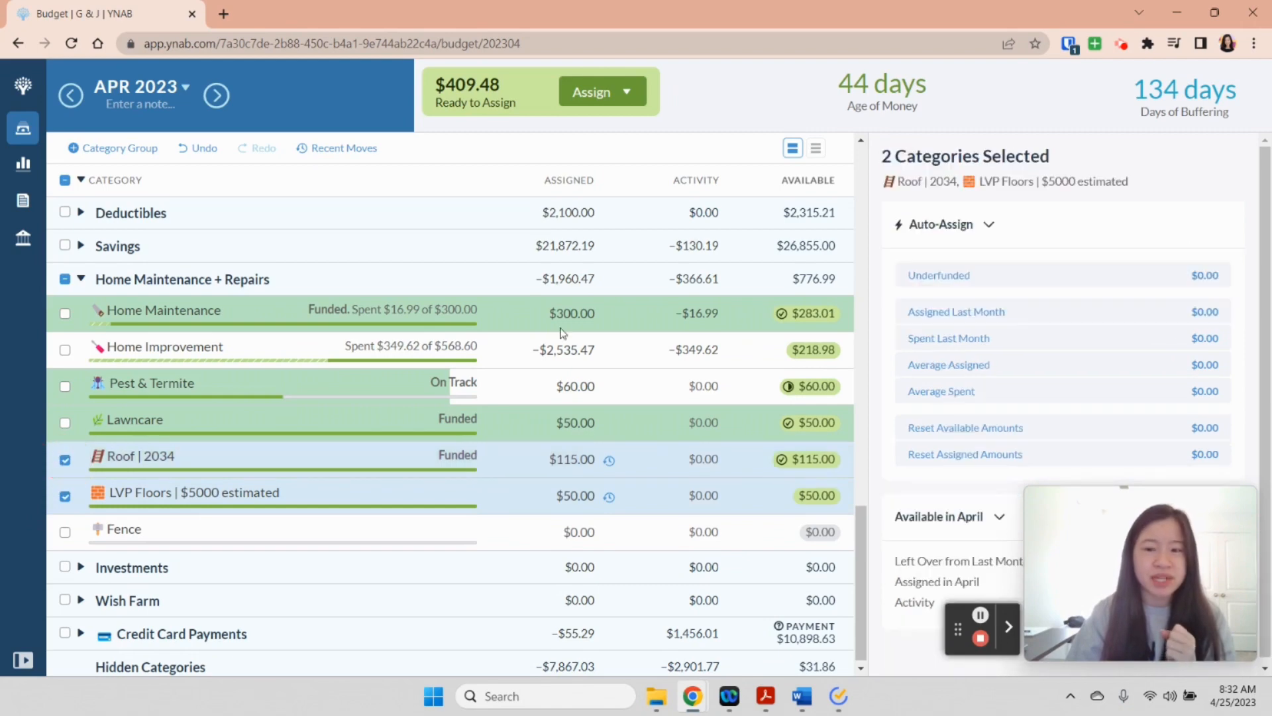
left_click(963, 465)
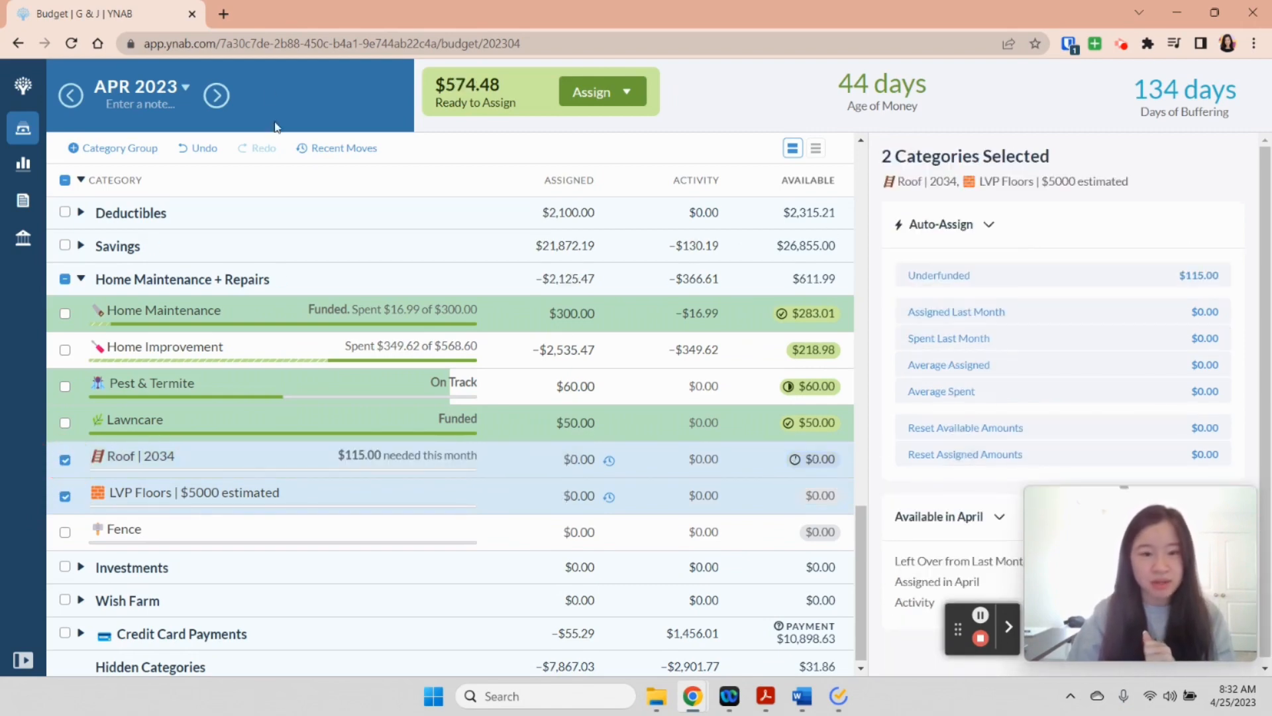
- Reset the assigned amounts of Roof | 2034 and LVP Floors for May 2023, and check their June 2023 targets
left_click(220, 96)
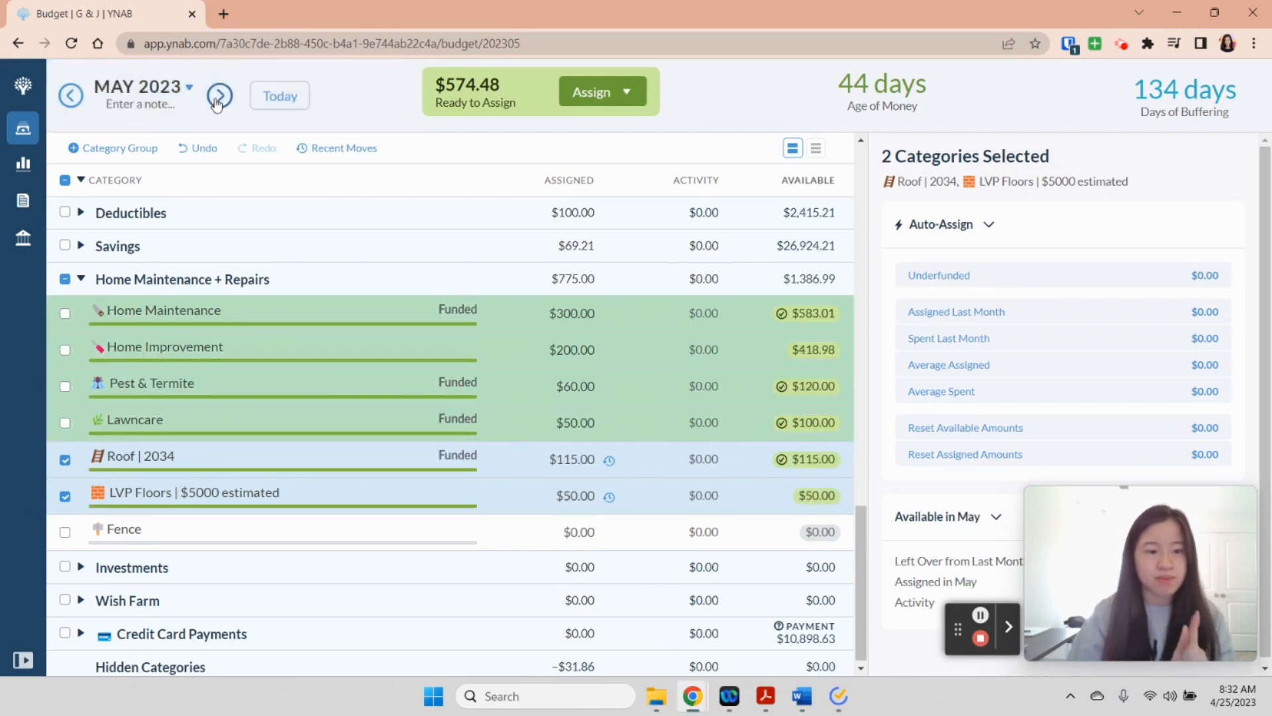
left_click(972, 464)
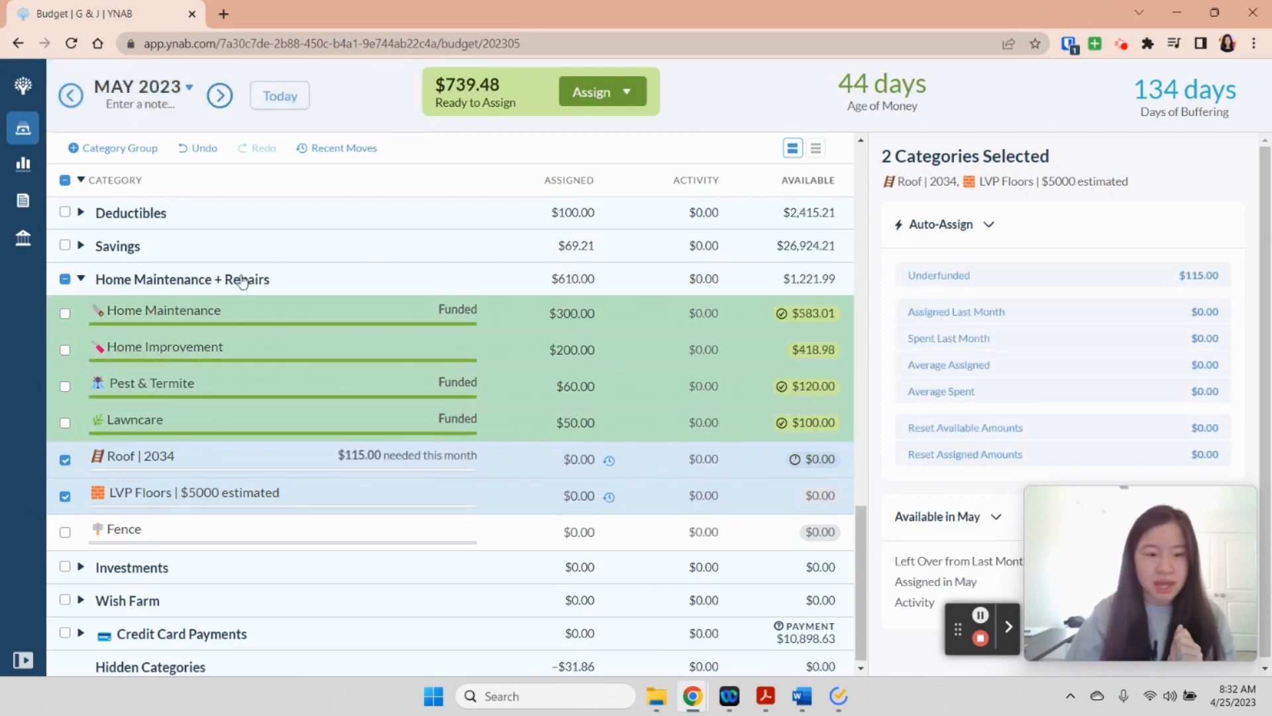
left_click(214, 98)
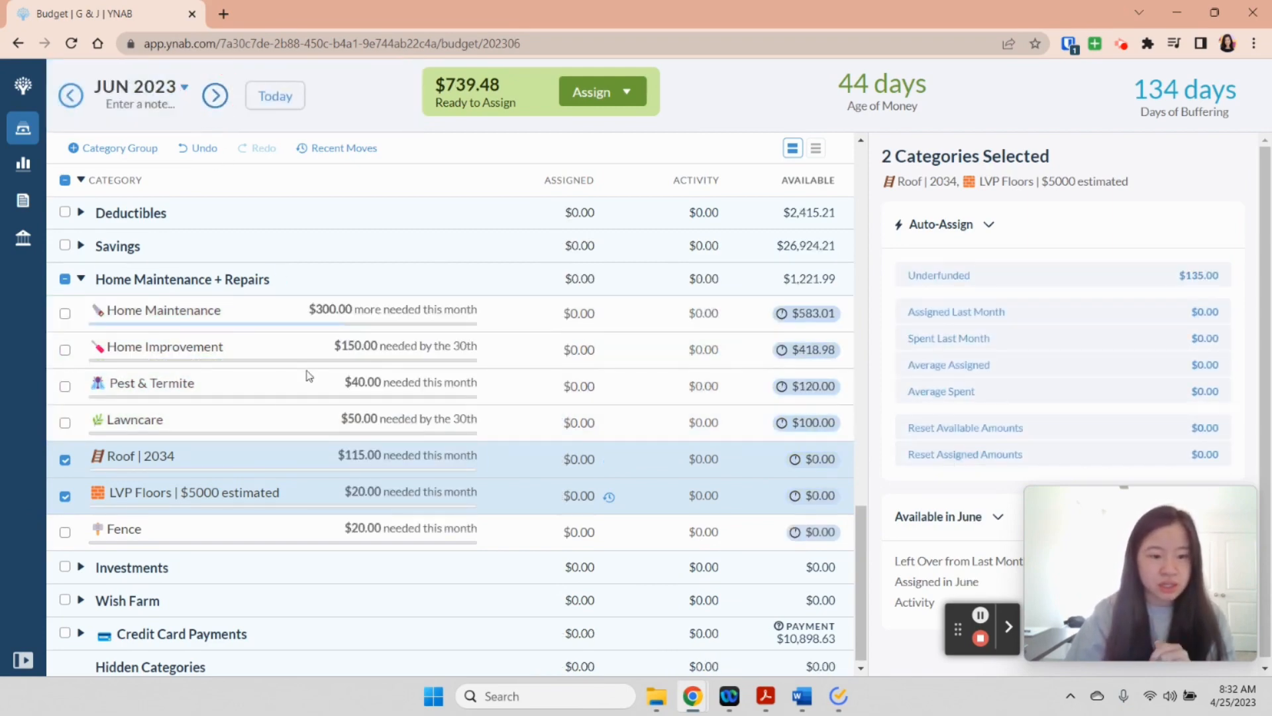
left_click(67, 106)
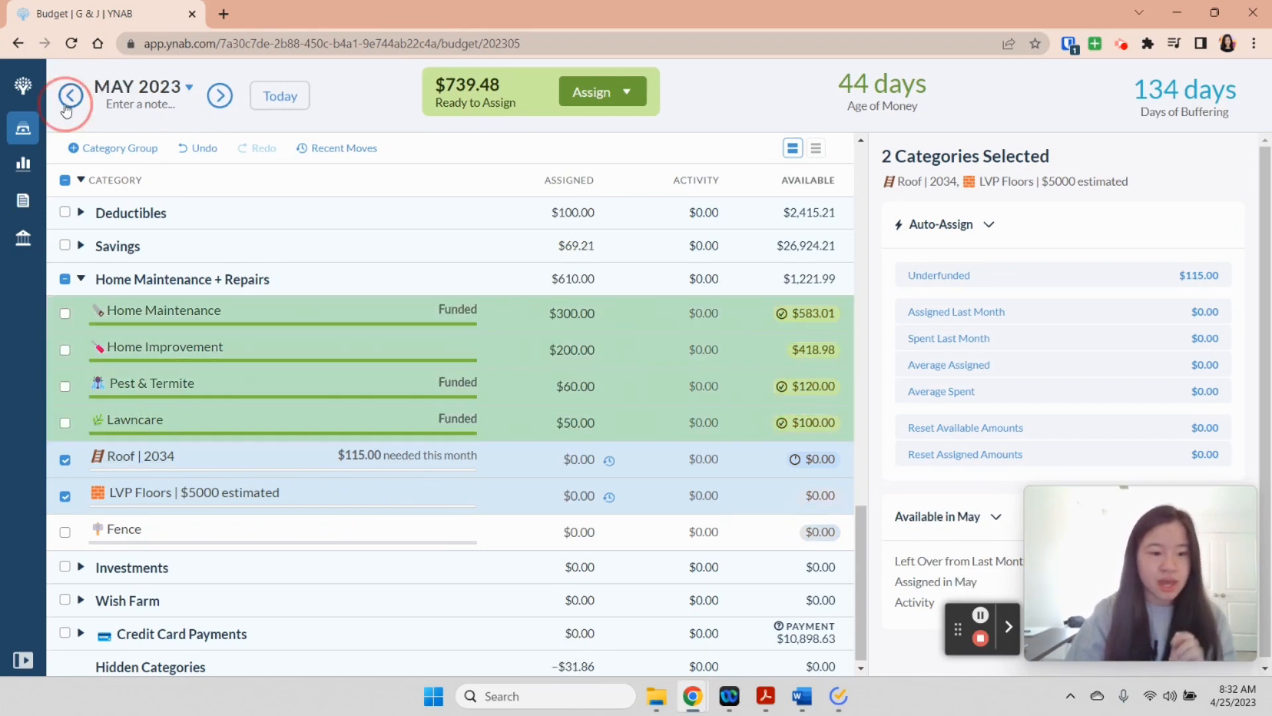
- In April 2023, change the Roof | 2034 target to a Savings Balance of $20,000.00
left_click(67, 106)
left_click(65, 459)
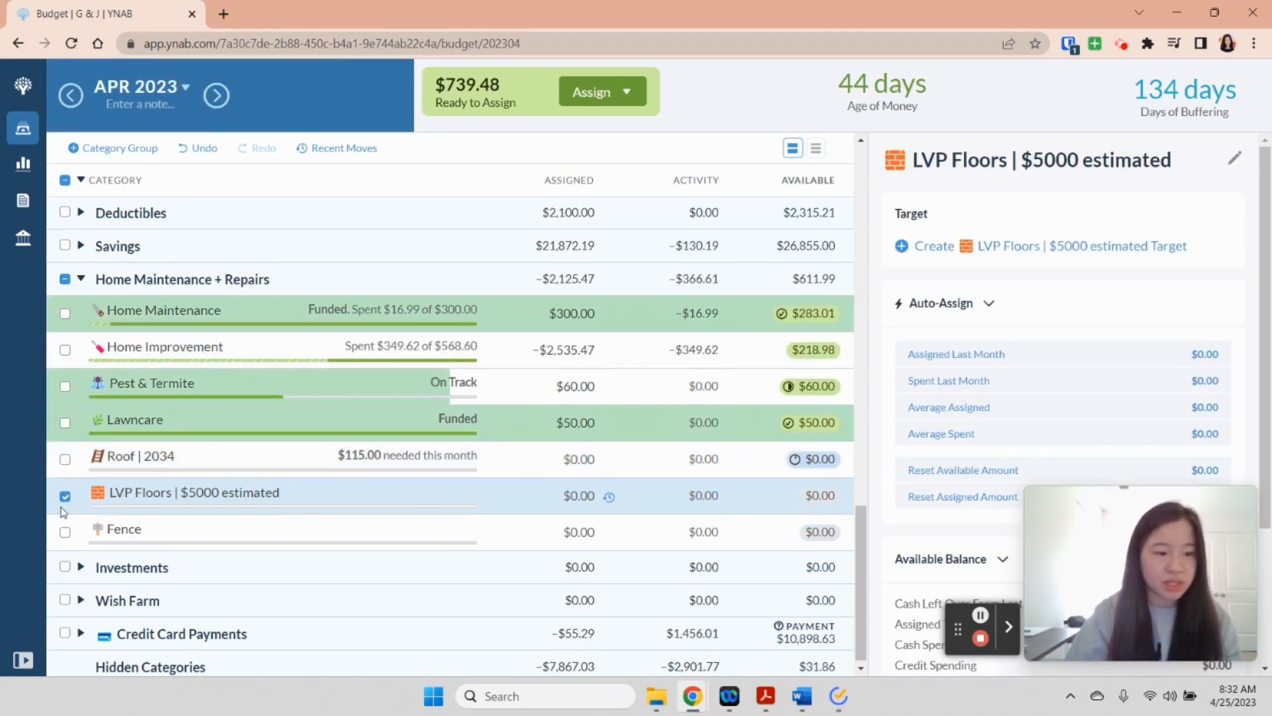
left_click(65, 496)
left_click(224, 459)
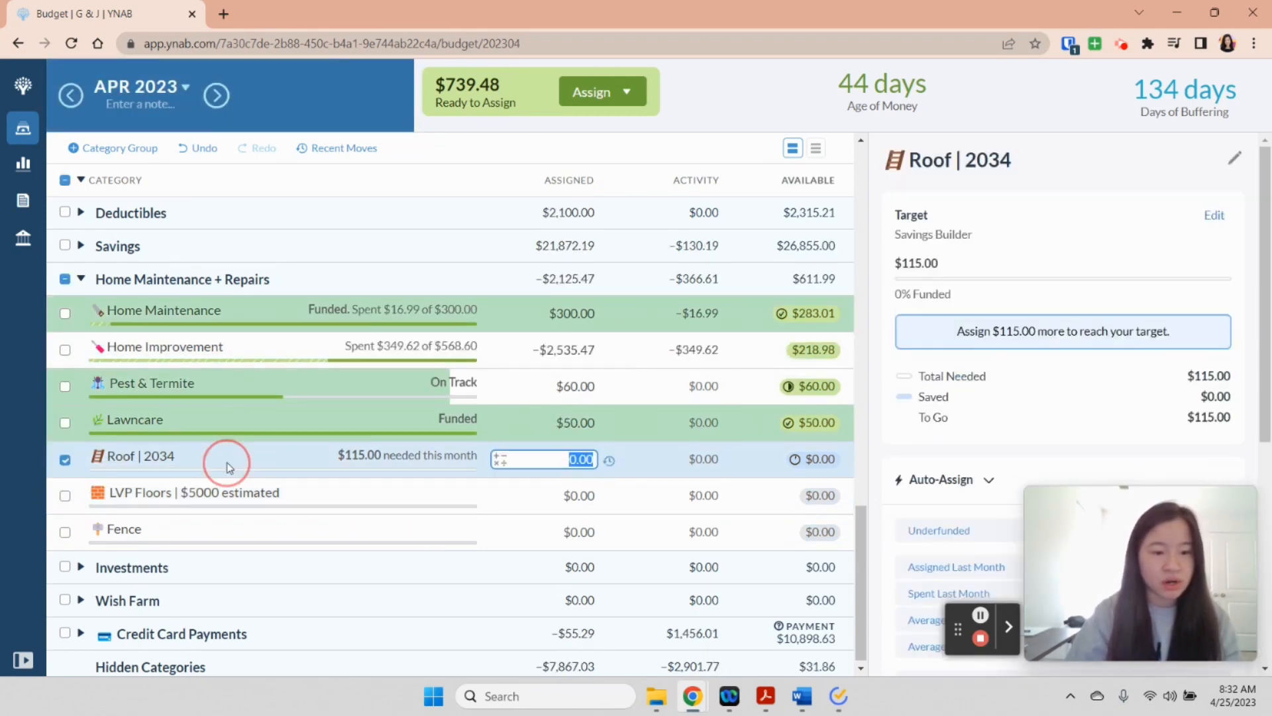
left_click(1224, 219)
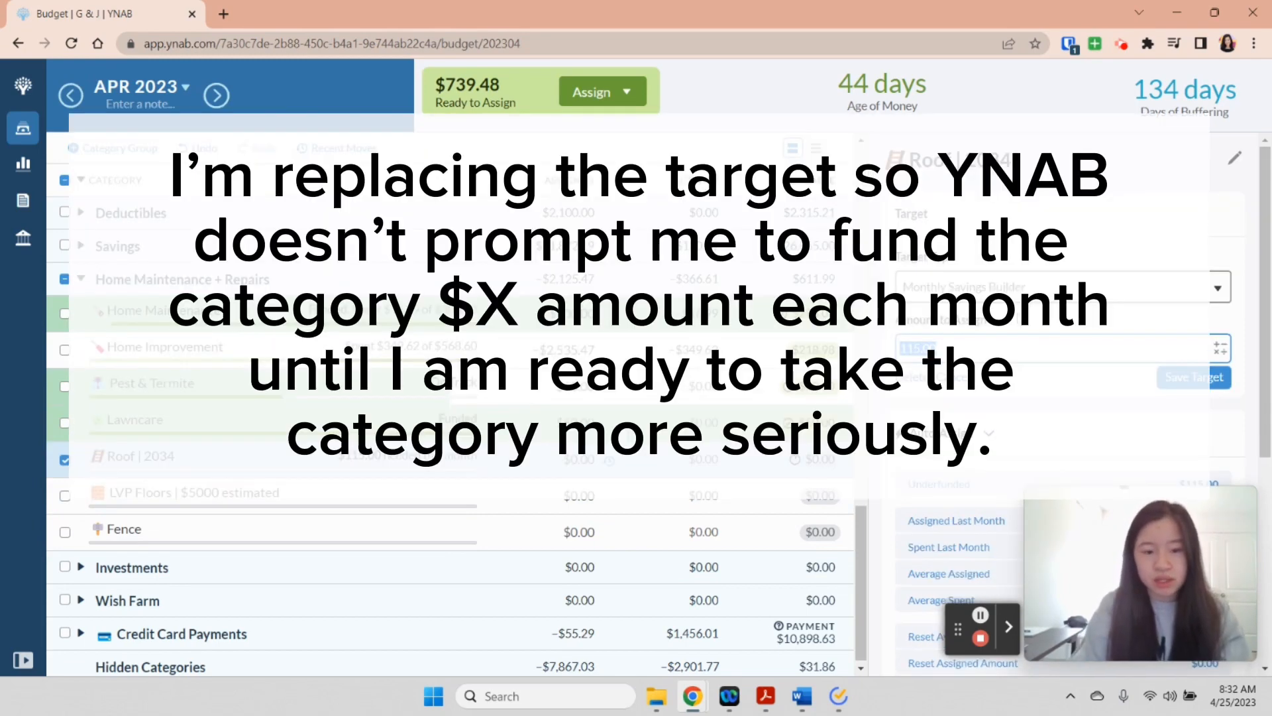
type("2000")
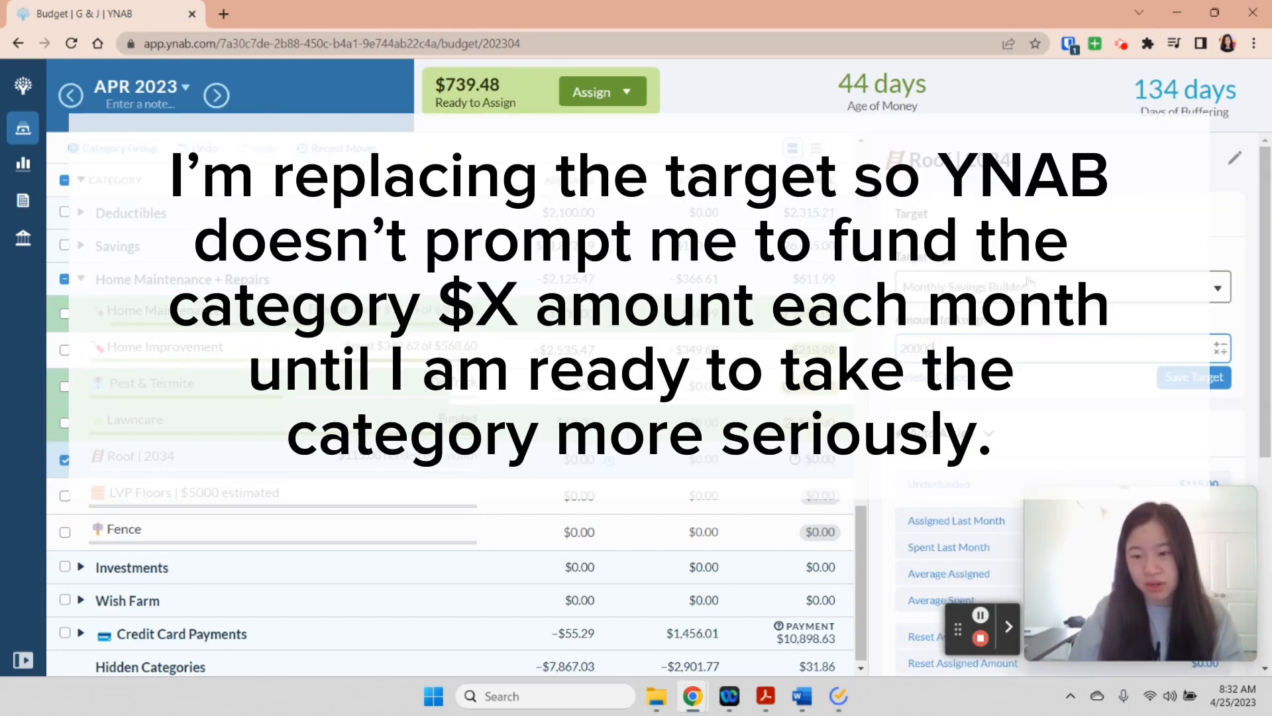
left_click(1029, 282)
scroll(958, 393, "down", 1)
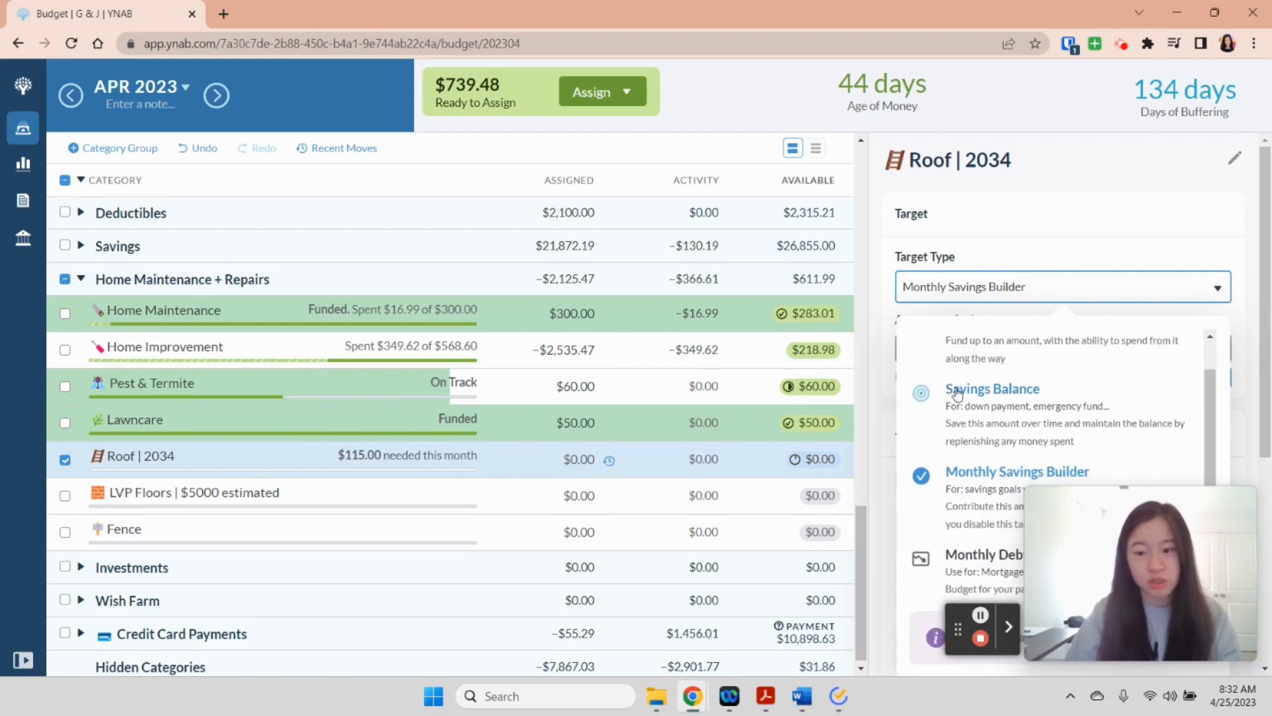
left_click(964, 407)
left_click(1165, 421)
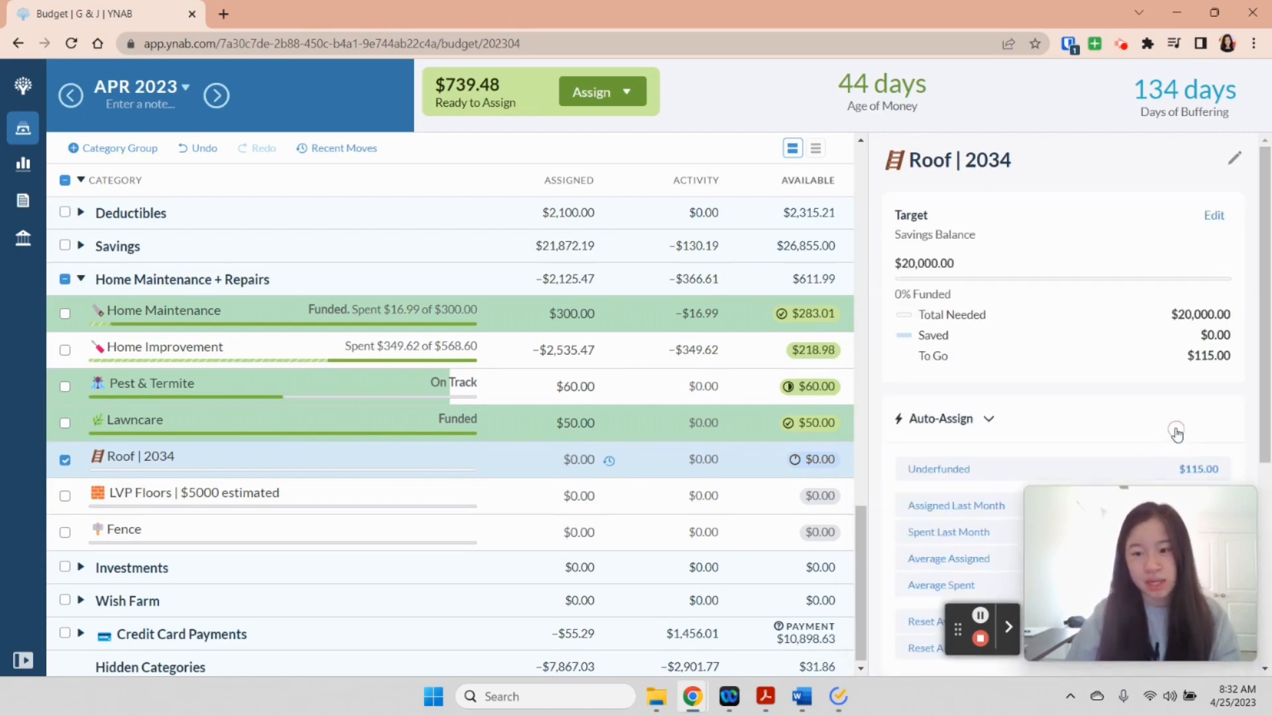
left_click(65, 459)
- Create a Savings Balance target of $5,000.00 for LVP Floors in April 2023, and collapse the Home Maintenance + Repairs group
left_click(347, 488)
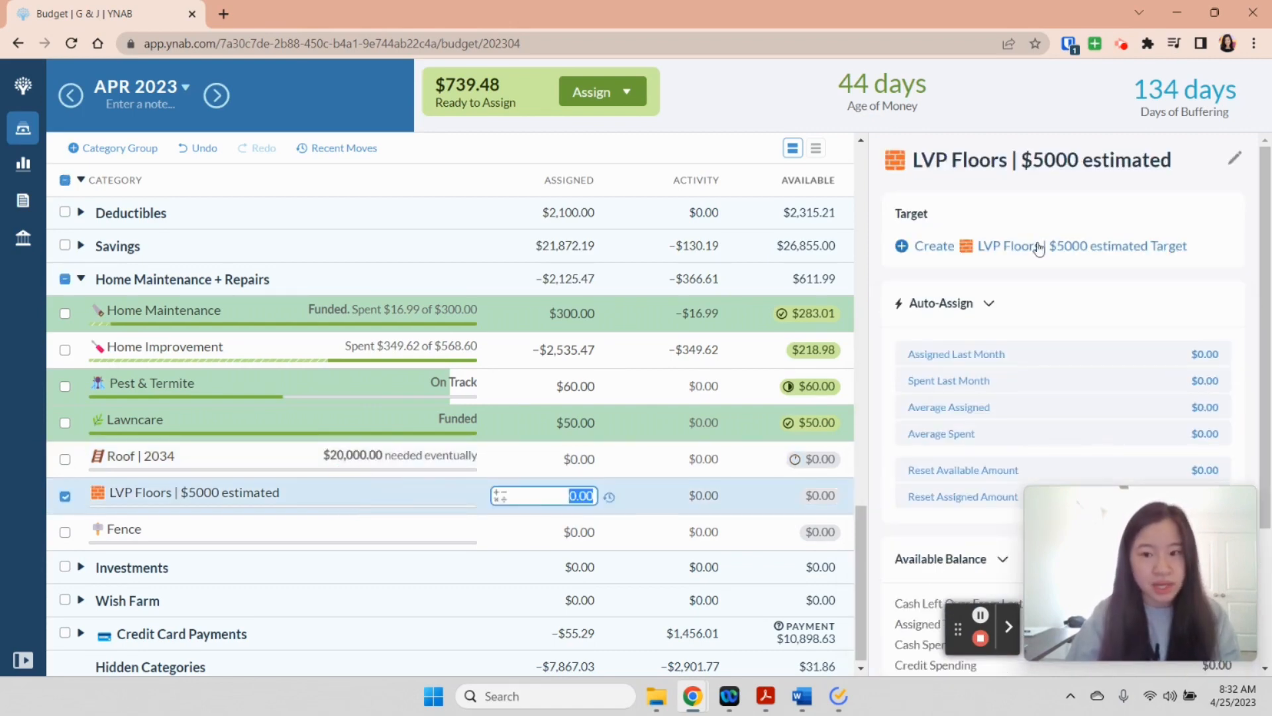
left_click(1095, 249)
type("5000")
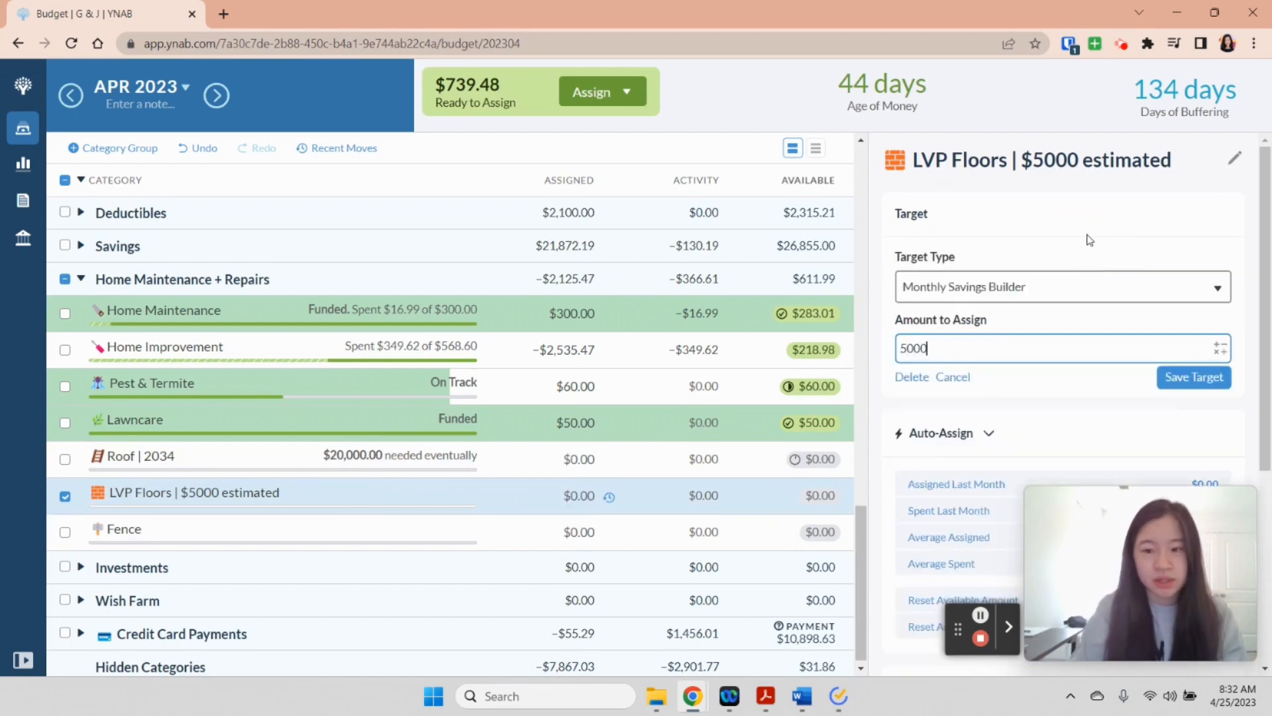
left_click(1032, 289)
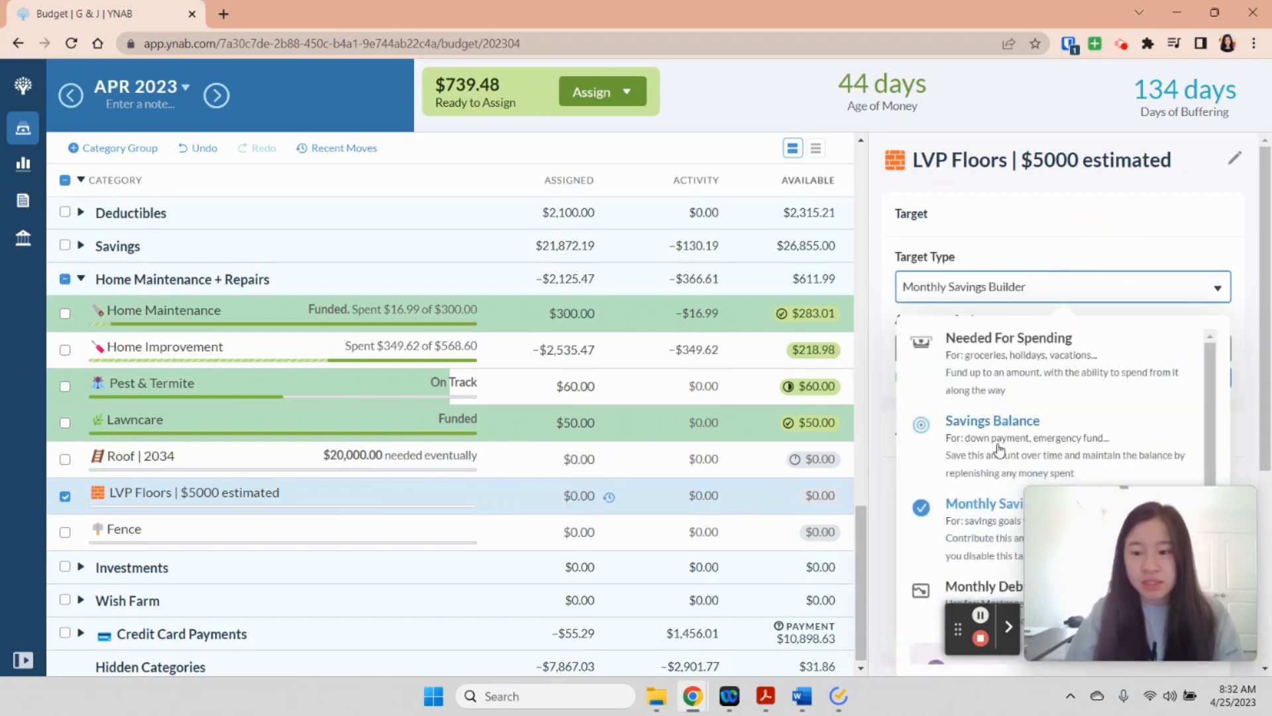
left_click(930, 431)
left_click(1223, 431)
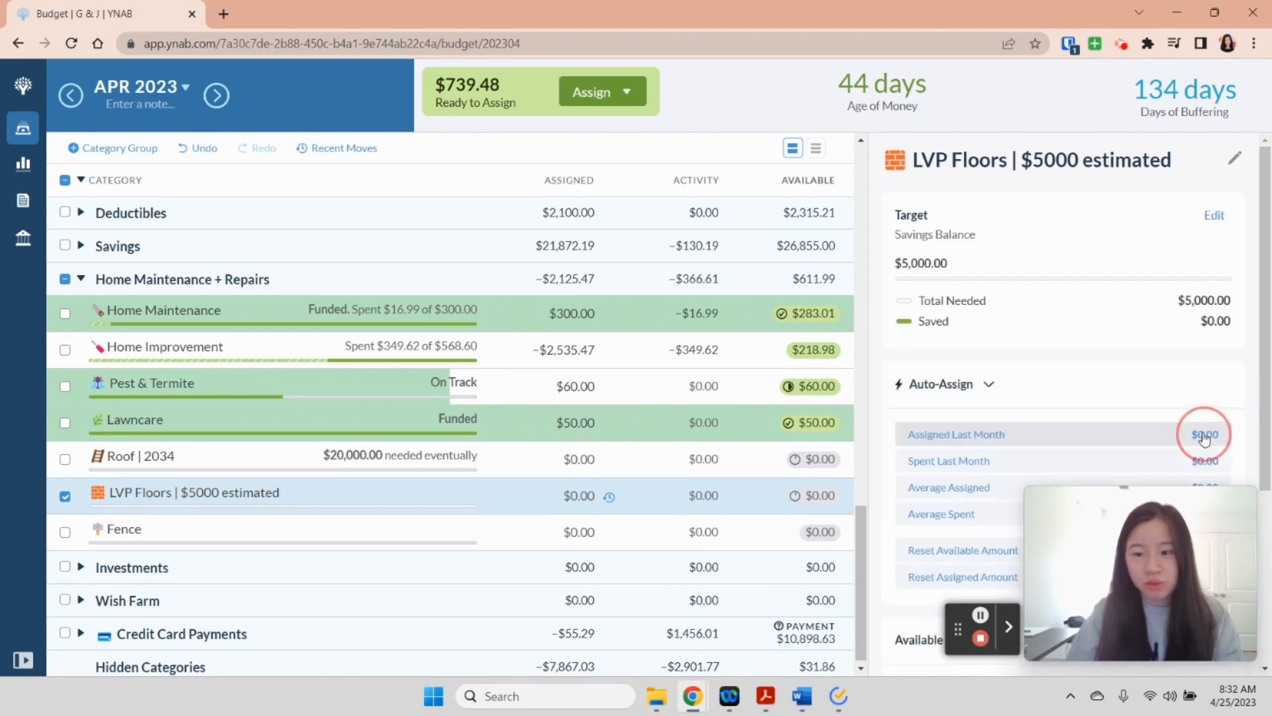
left_click(64, 497)
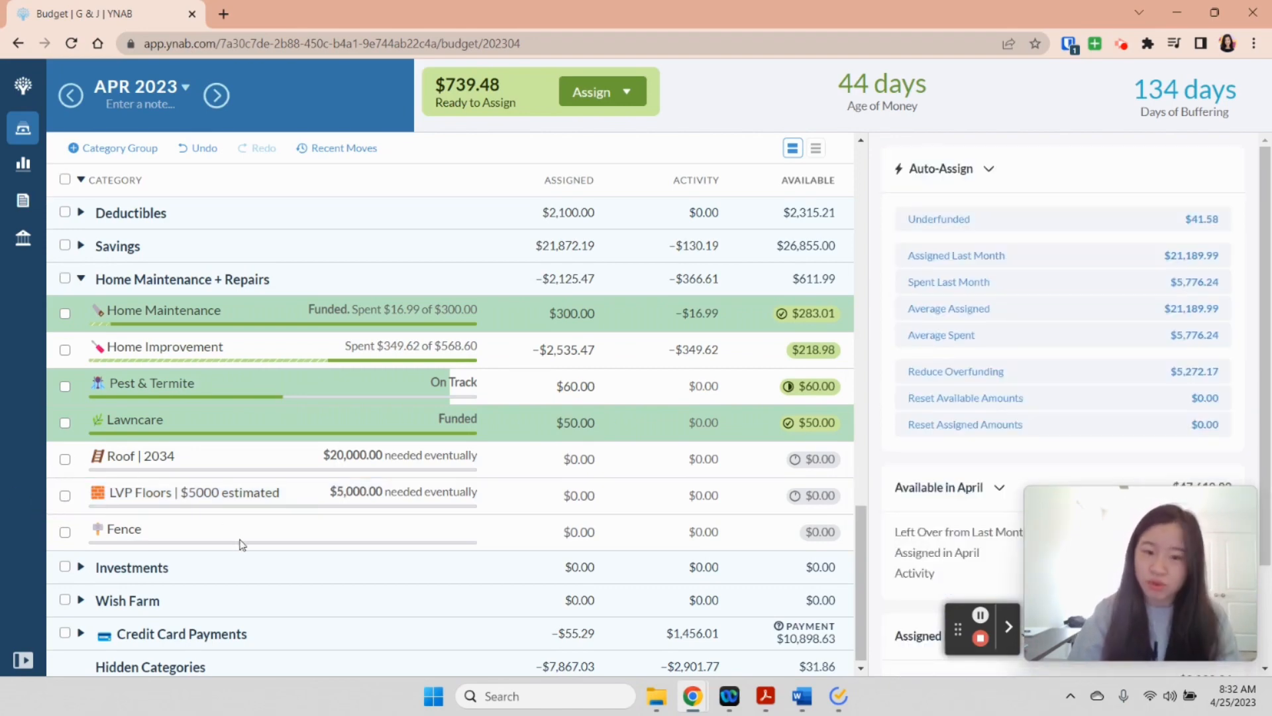
left_click(82, 282)
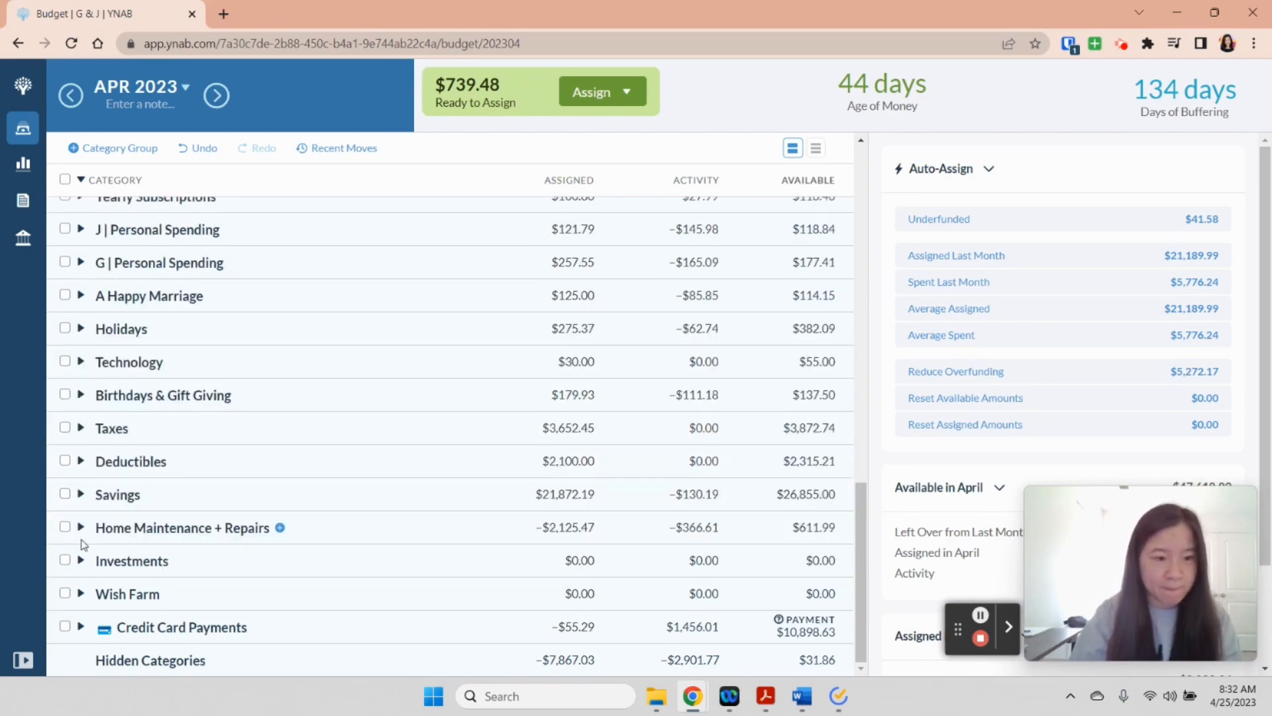
- Reset the assigned amount of Replacement Fund under Technology for April, May and March 2023
left_click(80, 362)
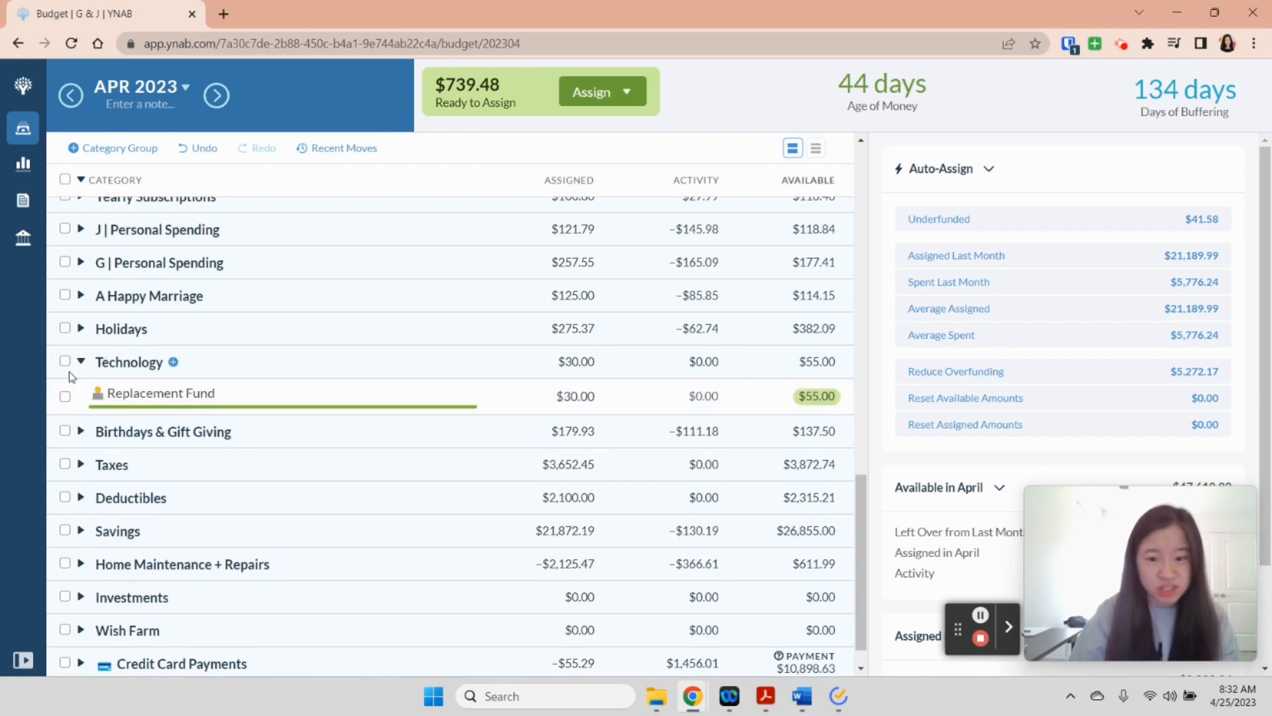
left_click(64, 396)
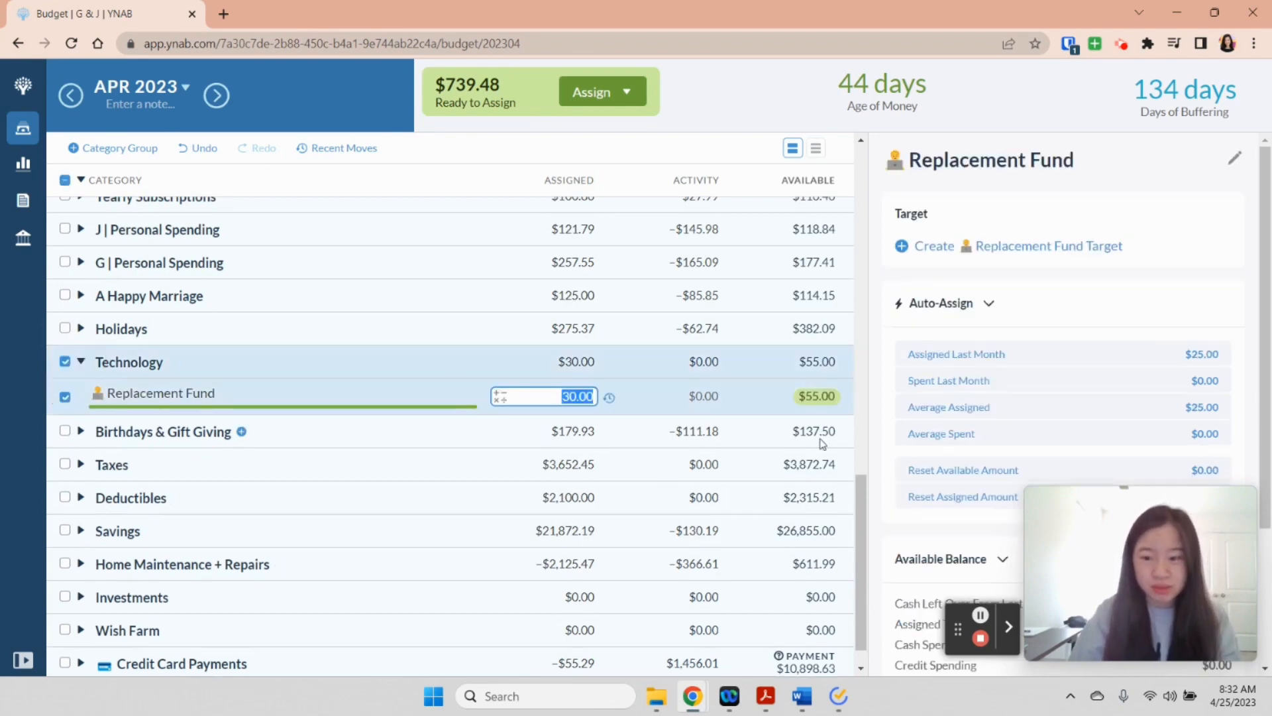
left_click(914, 497)
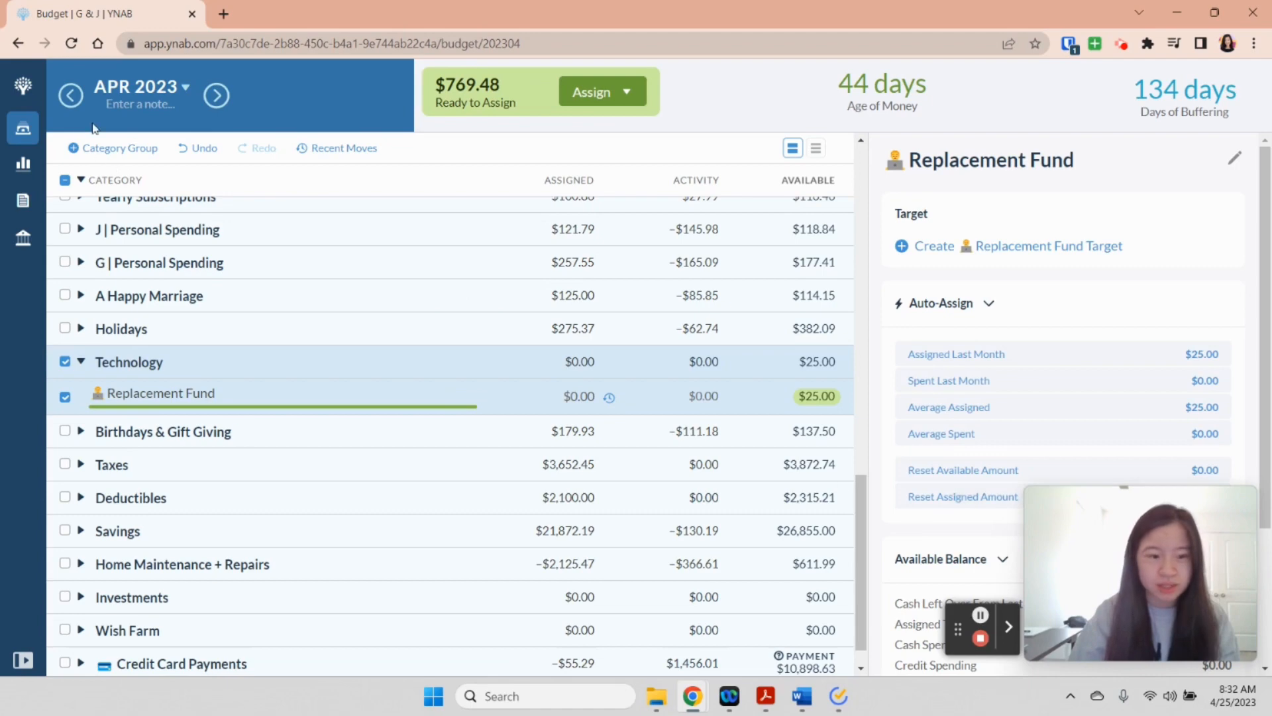
left_click(217, 96)
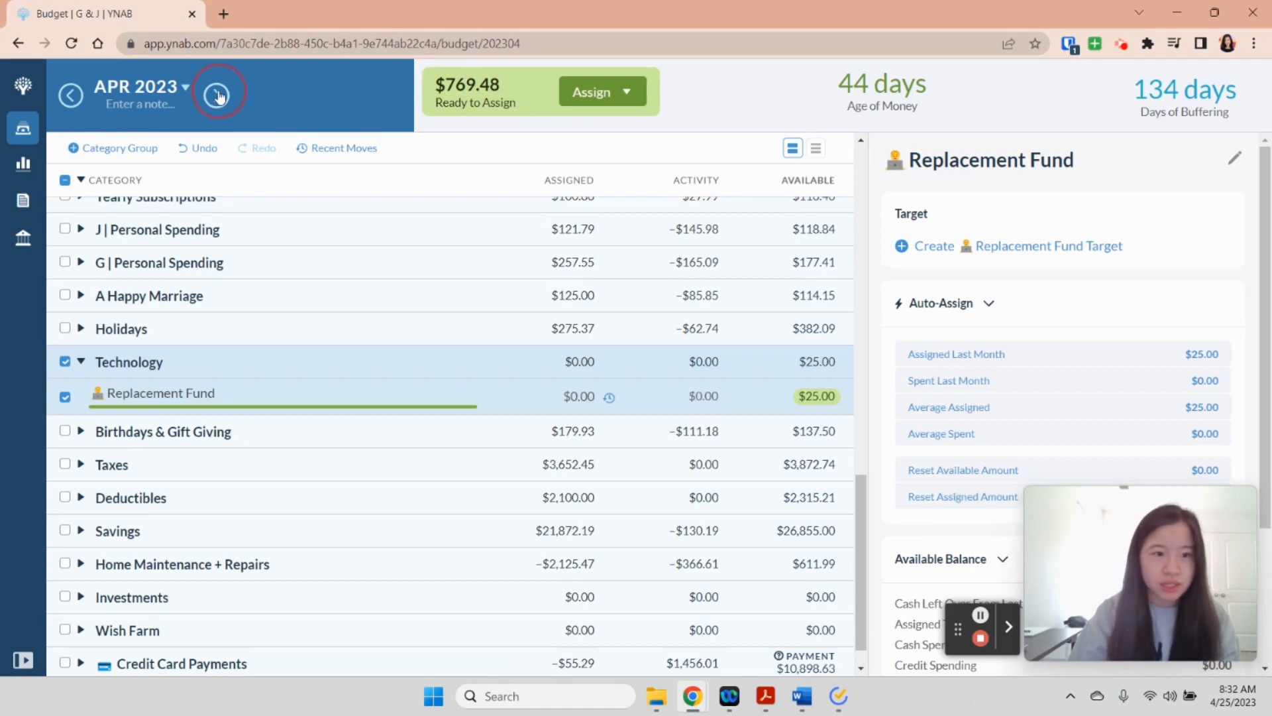
left_click(920, 497)
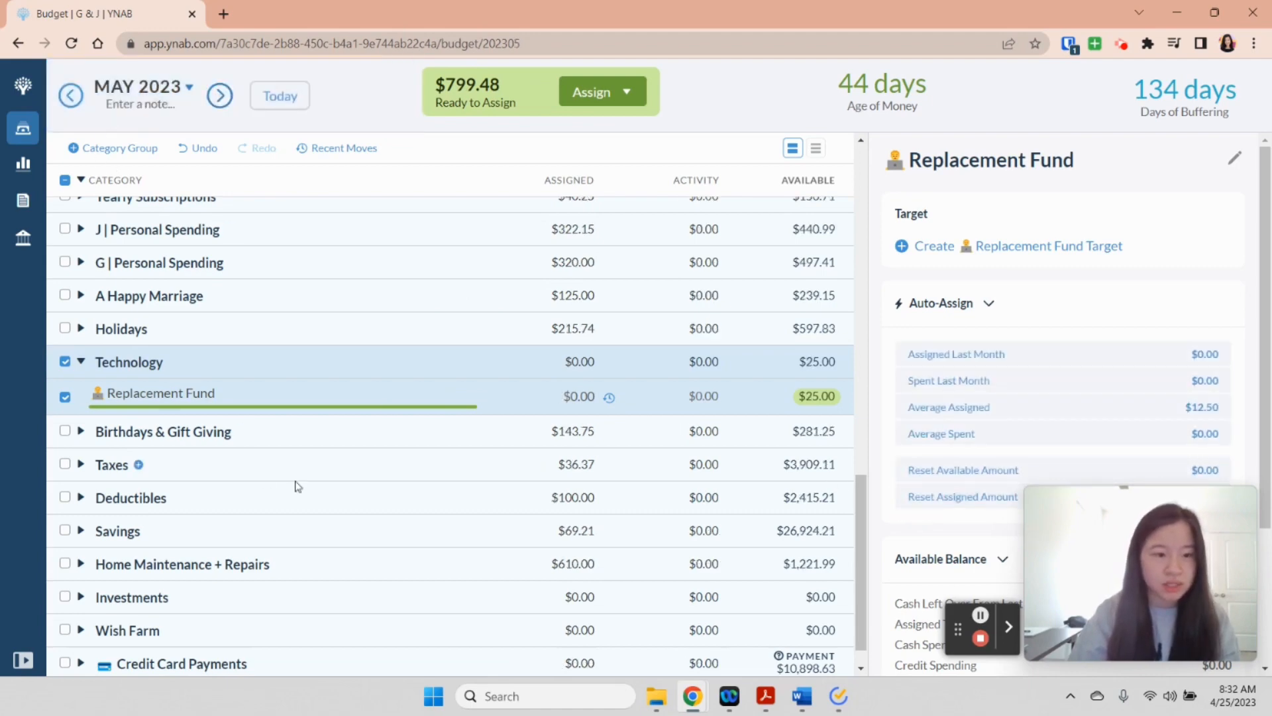
left_click(61, 397)
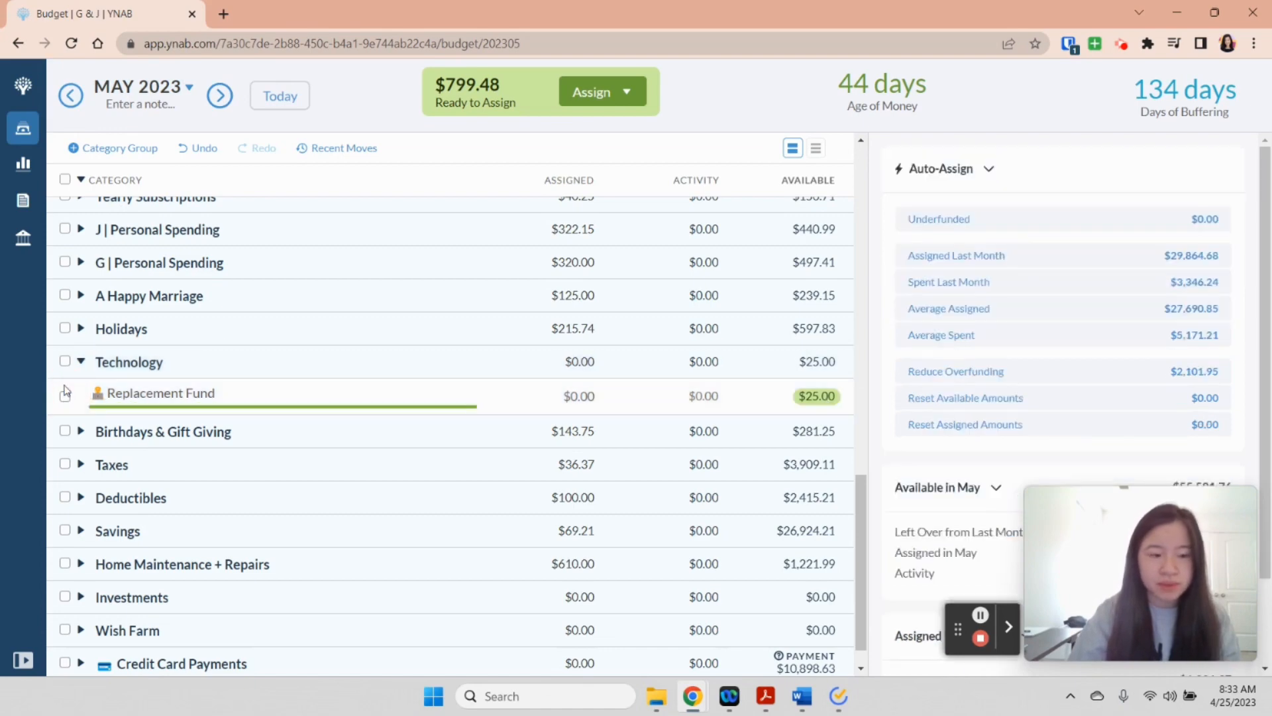
left_click(74, 106)
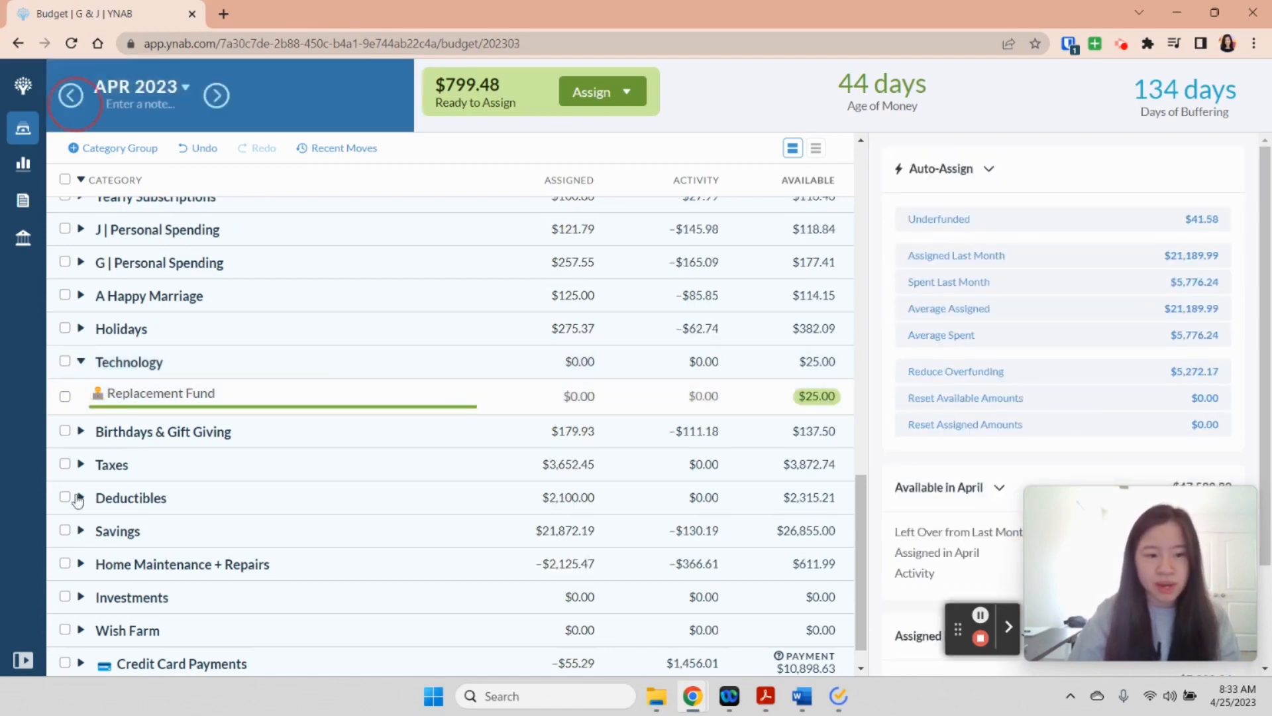
left_click(65, 396)
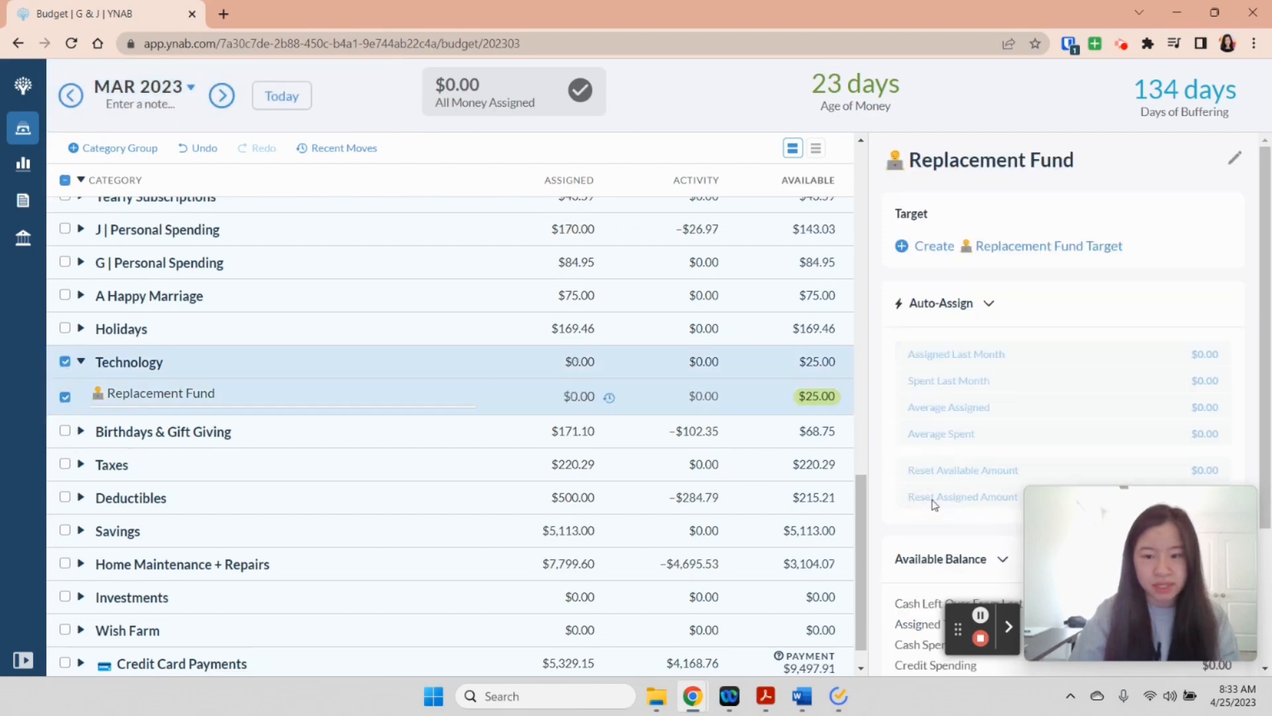
left_click(65, 361)
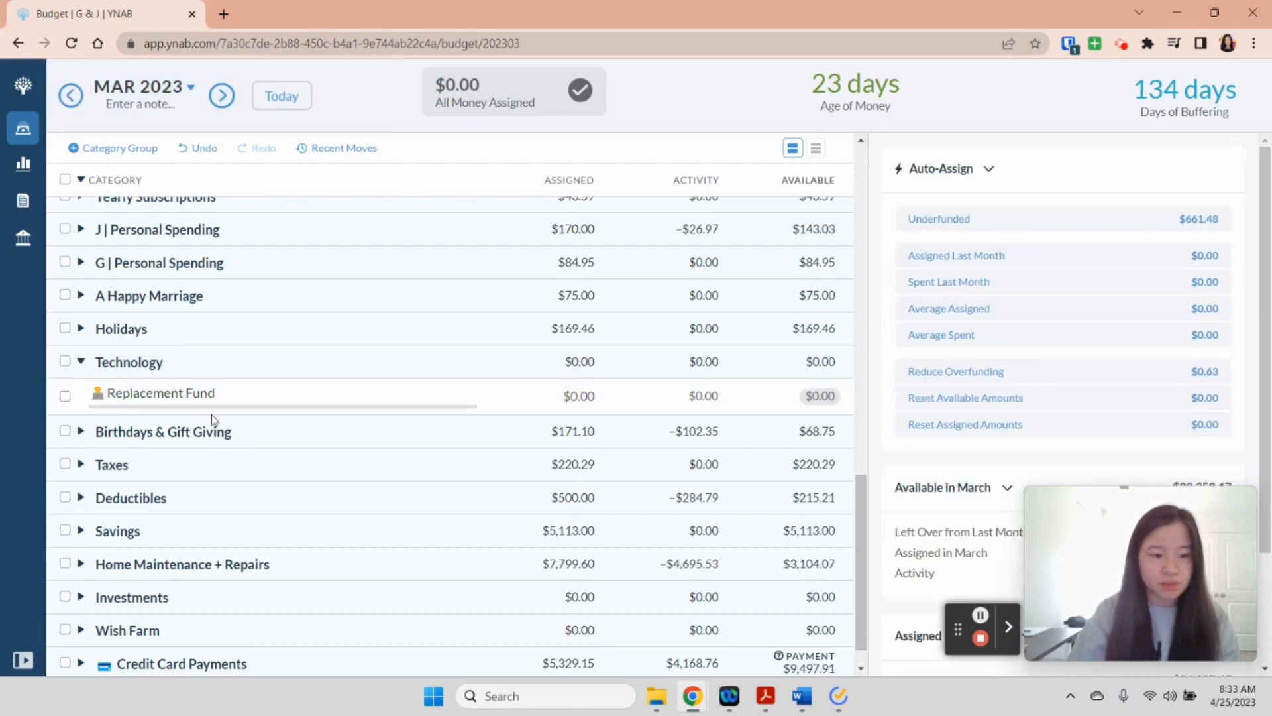
- In April 2023, create a Savings Balance target of $2,000 for Replacement Fund and collapse the Technology group
left_click(222, 95)
left_click(277, 393)
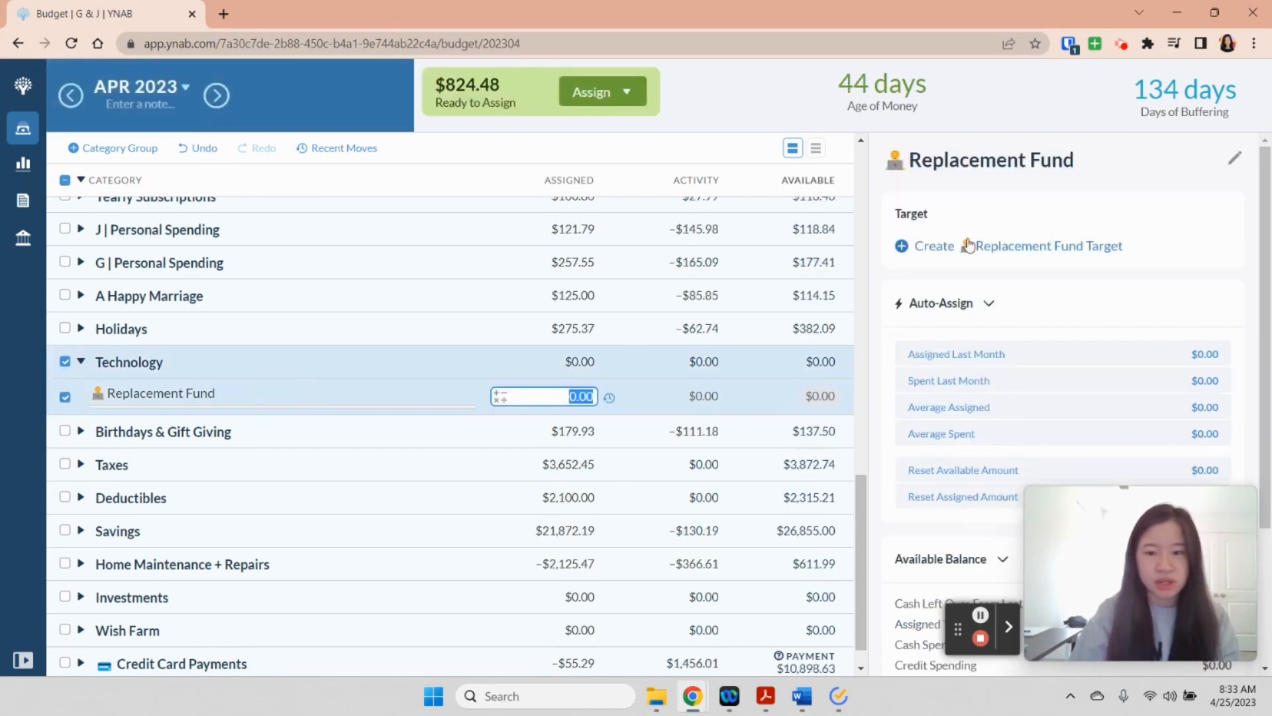
left_click(974, 244)
type("2000")
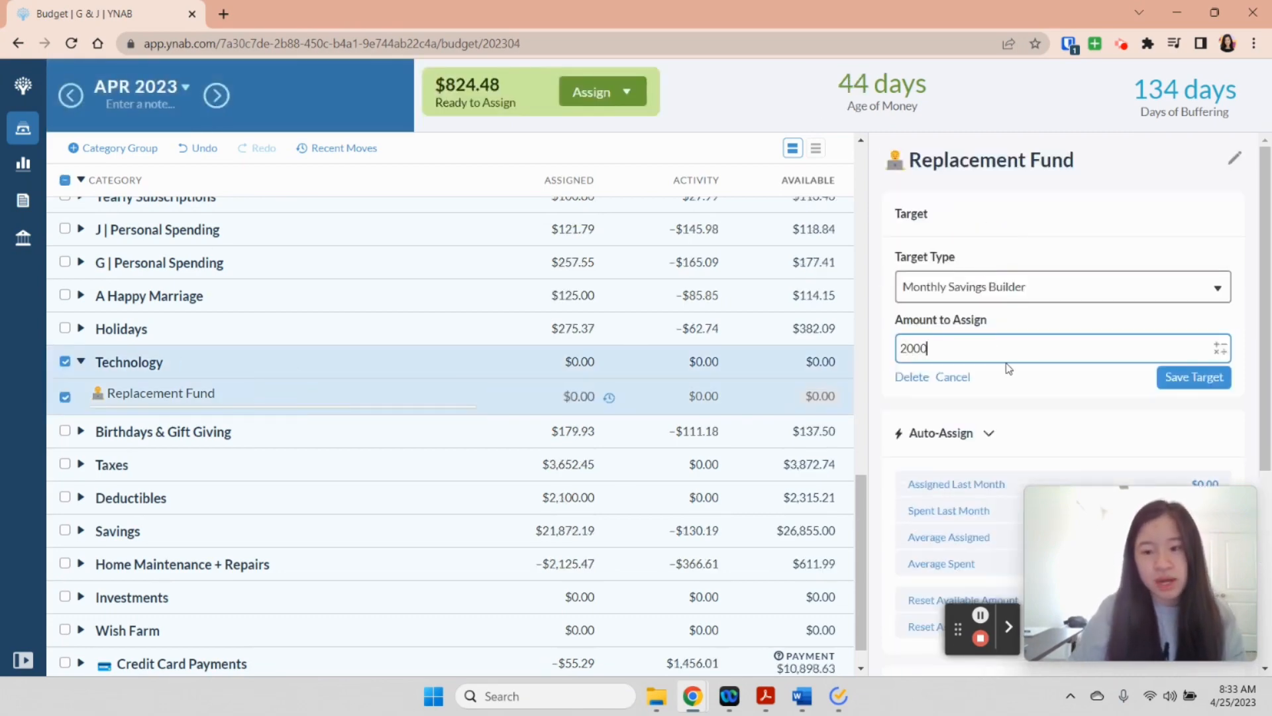
left_click(1024, 289)
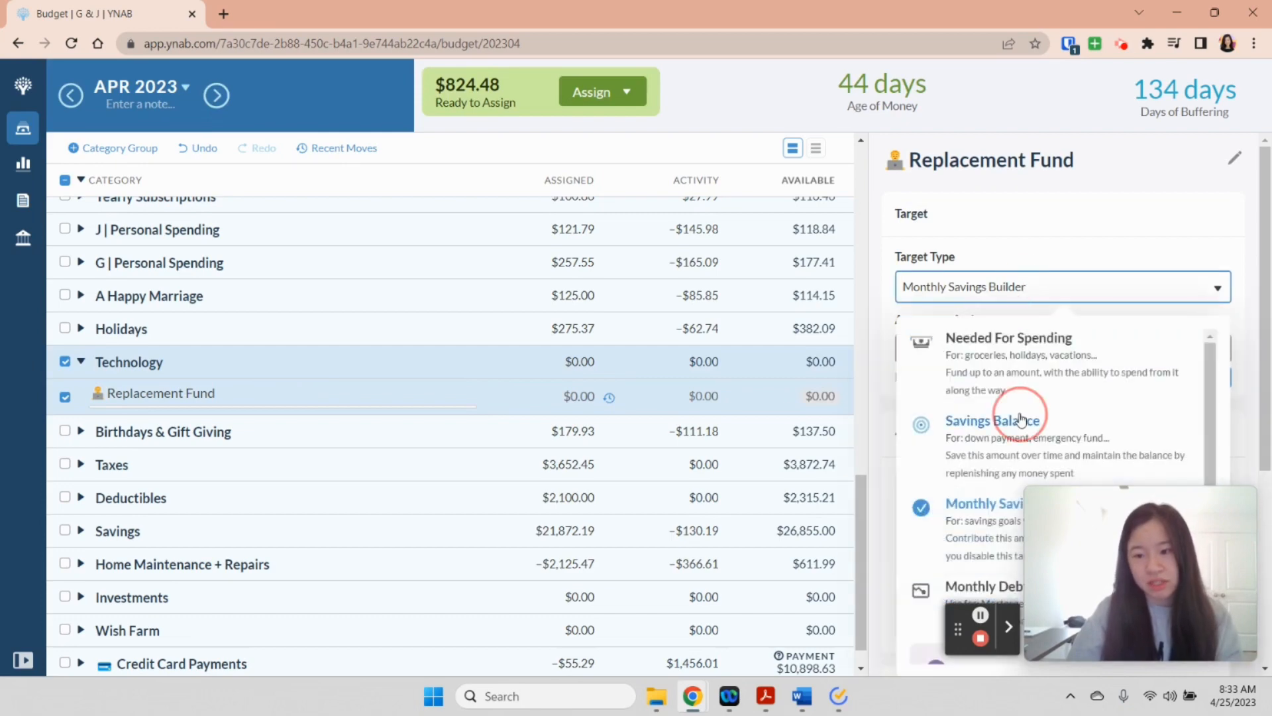
left_click(1017, 418)
left_click(1195, 432)
left_click(81, 361)
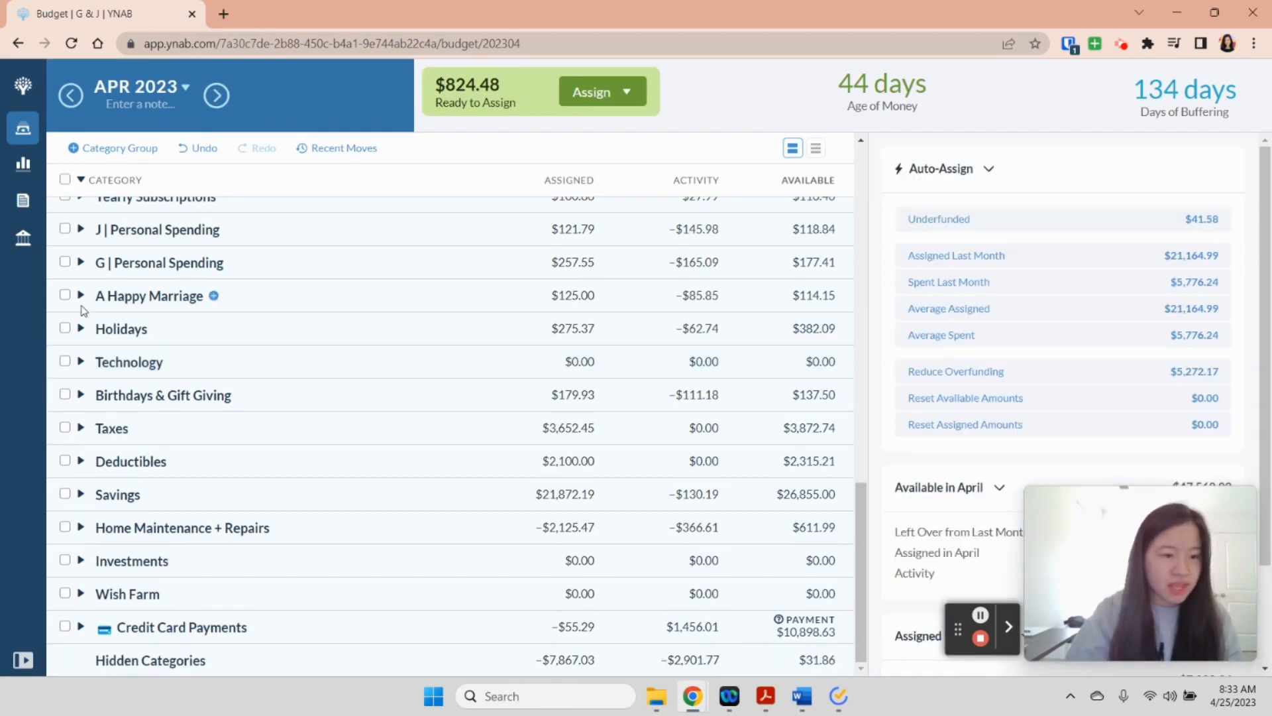
- Reset the assigned amount of Honeymoon under A Happy Marriage for April 2023
left_click(81, 295)
left_click(80, 295)
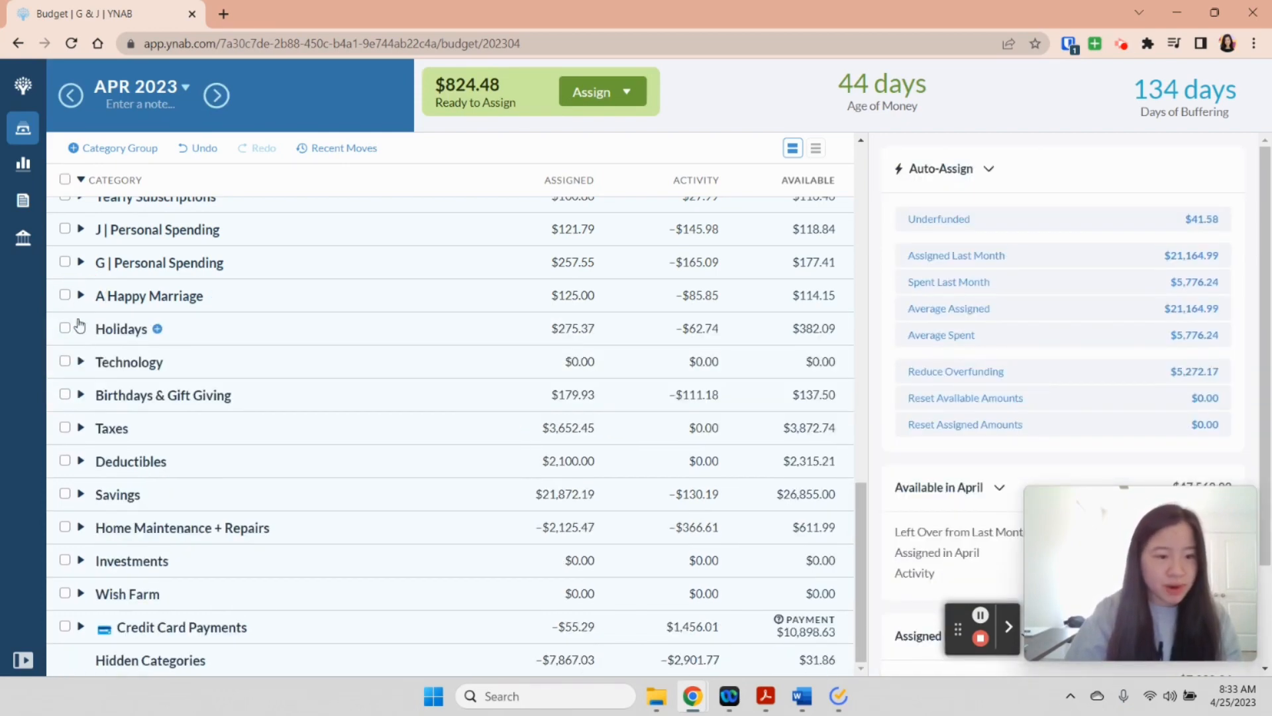
left_click(81, 295)
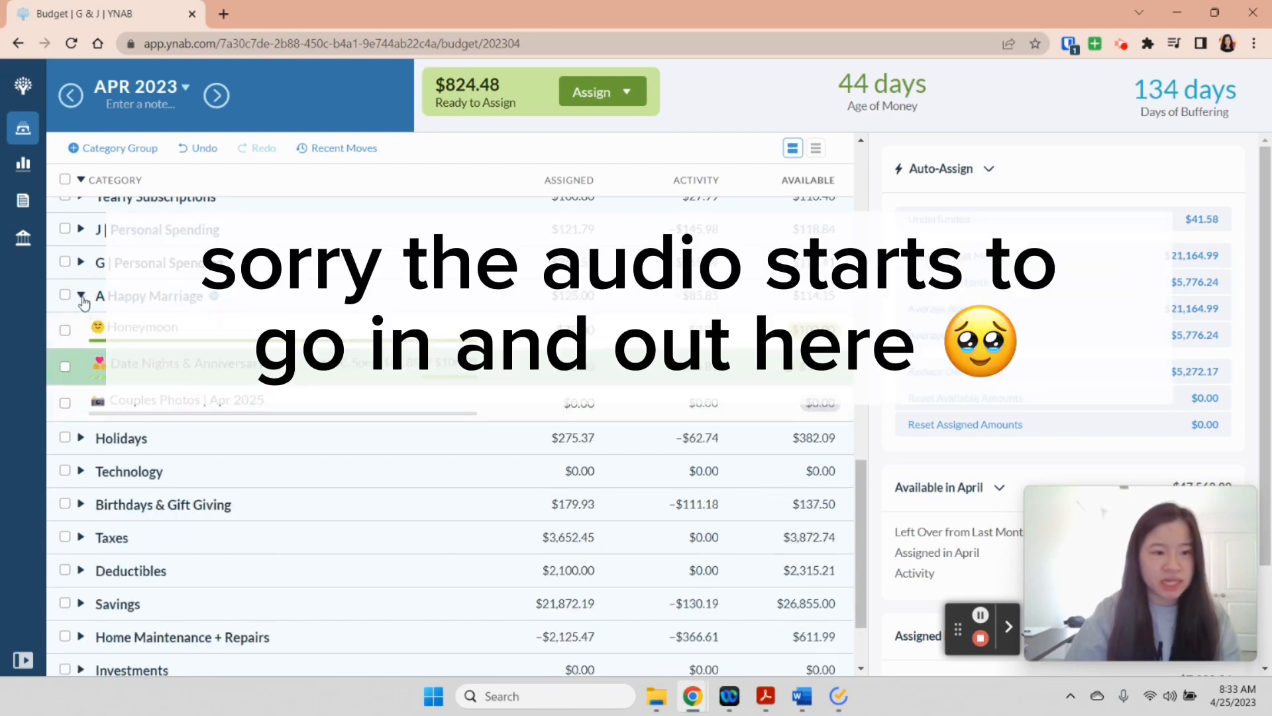
left_click(219, 328)
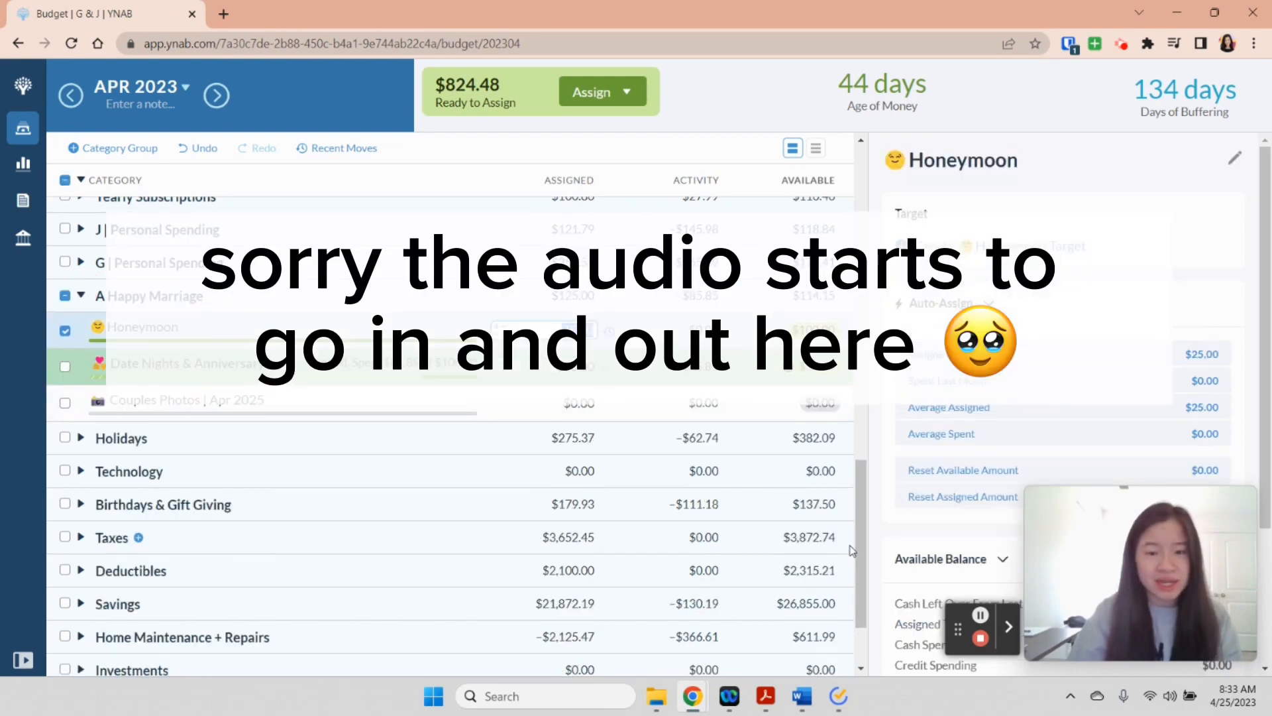
scroll(758, 521, "down", 2)
scroll(758, 520, "up", 1)
scroll(938, 560, "down", 3)
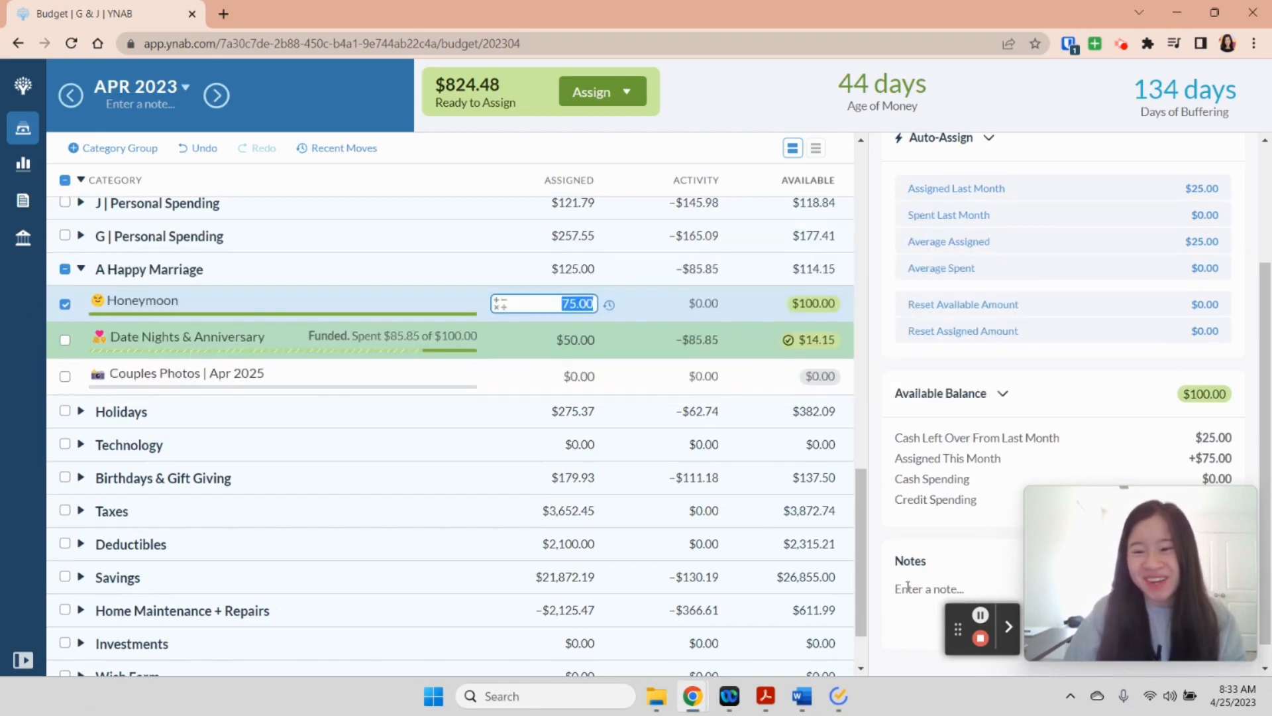
left_click(930, 341)
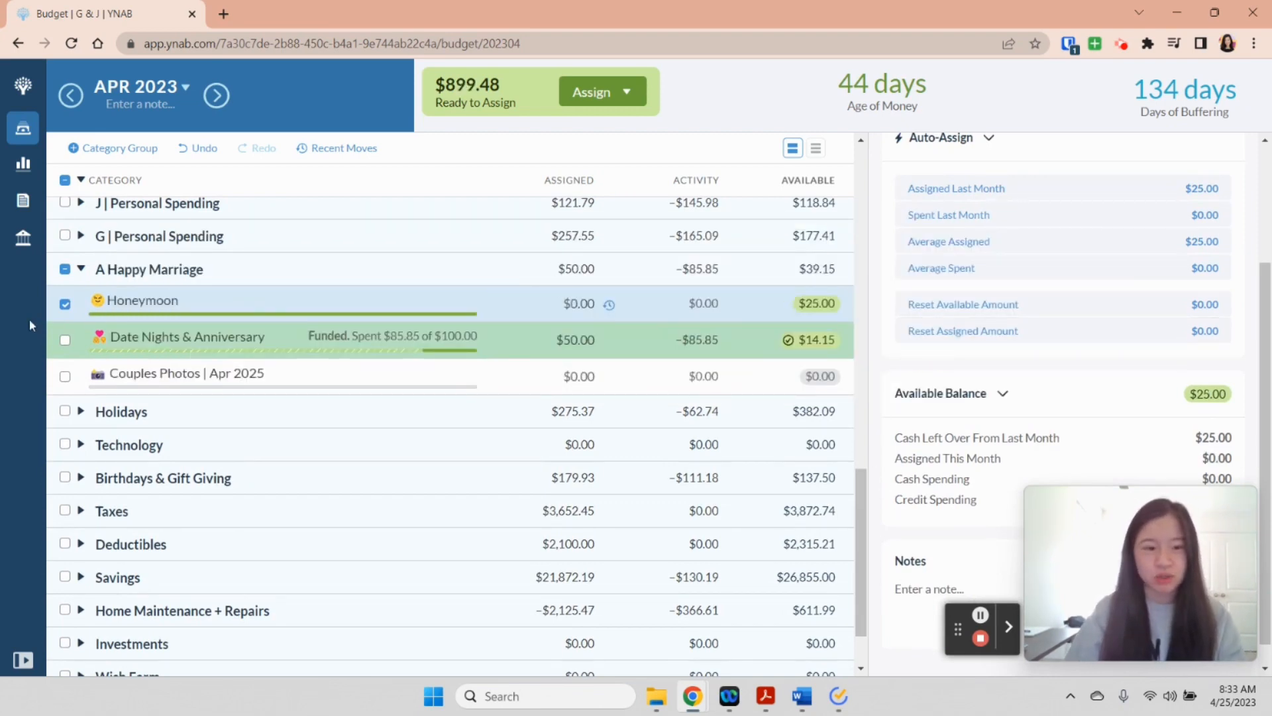
- Reset the assigned amount of Honeymoon for May and March 2023, and return to April 2023
left_click(220, 98)
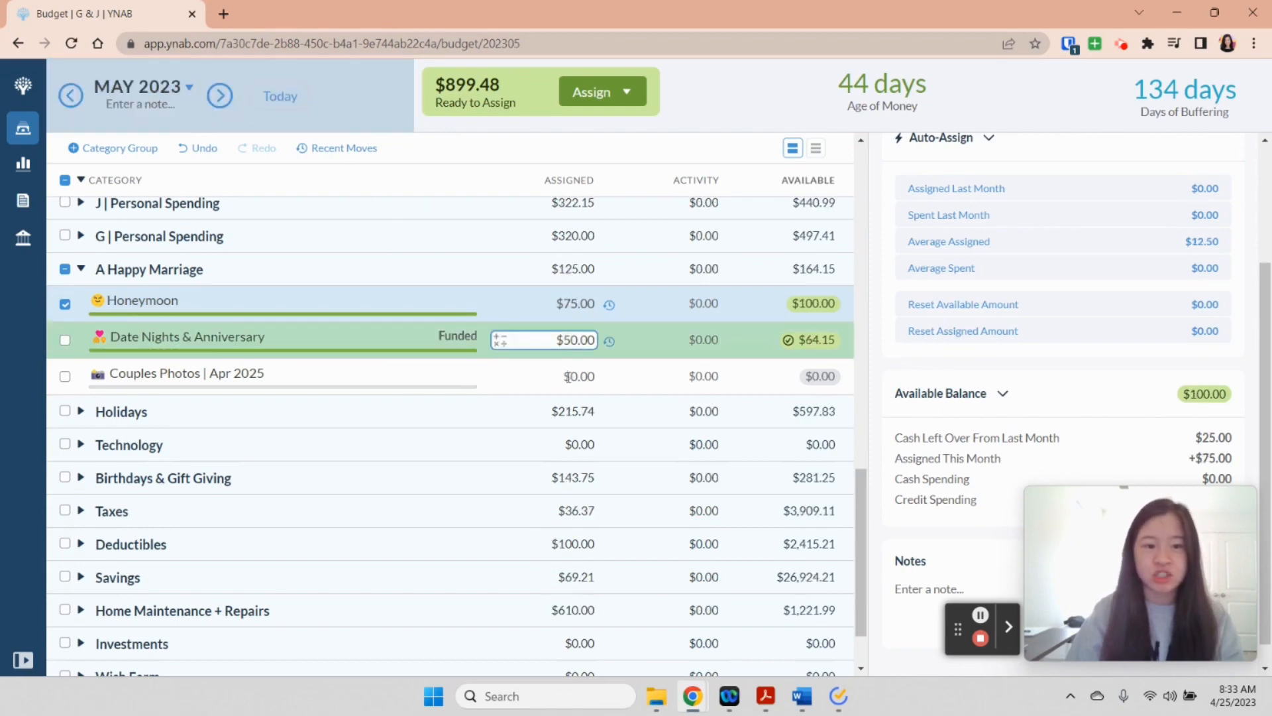
left_click(1030, 337)
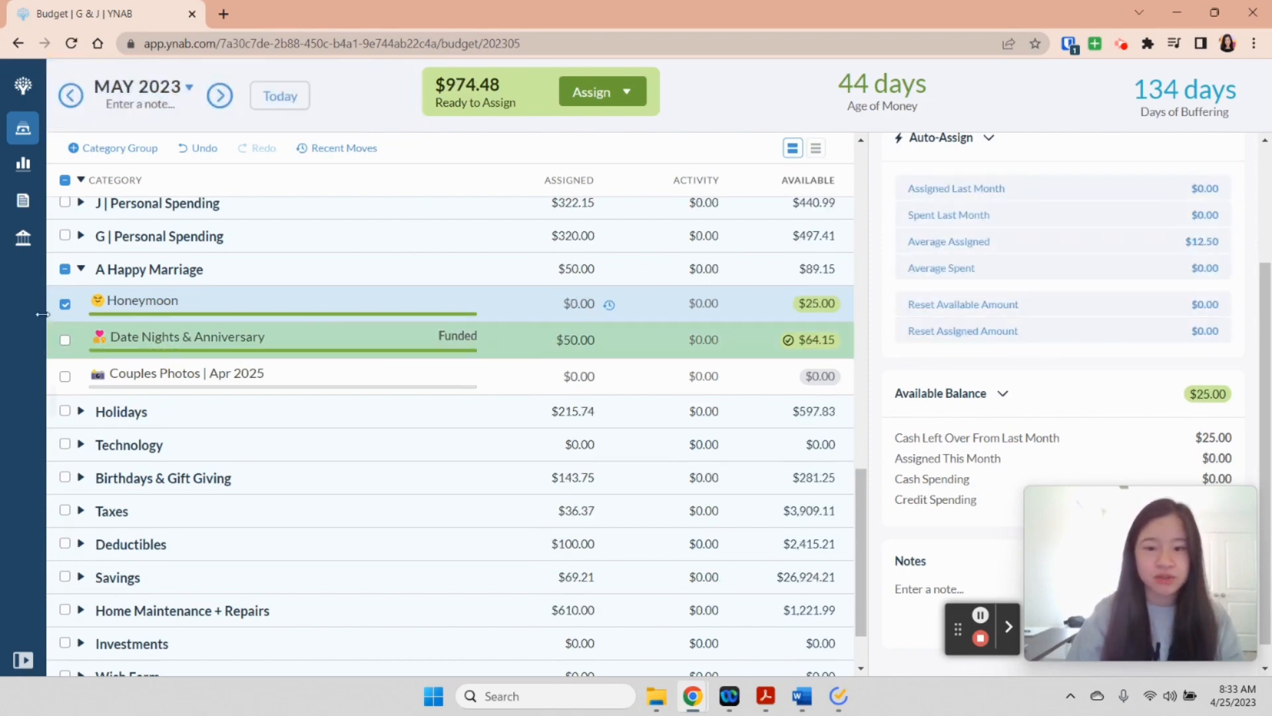
left_click(71, 96)
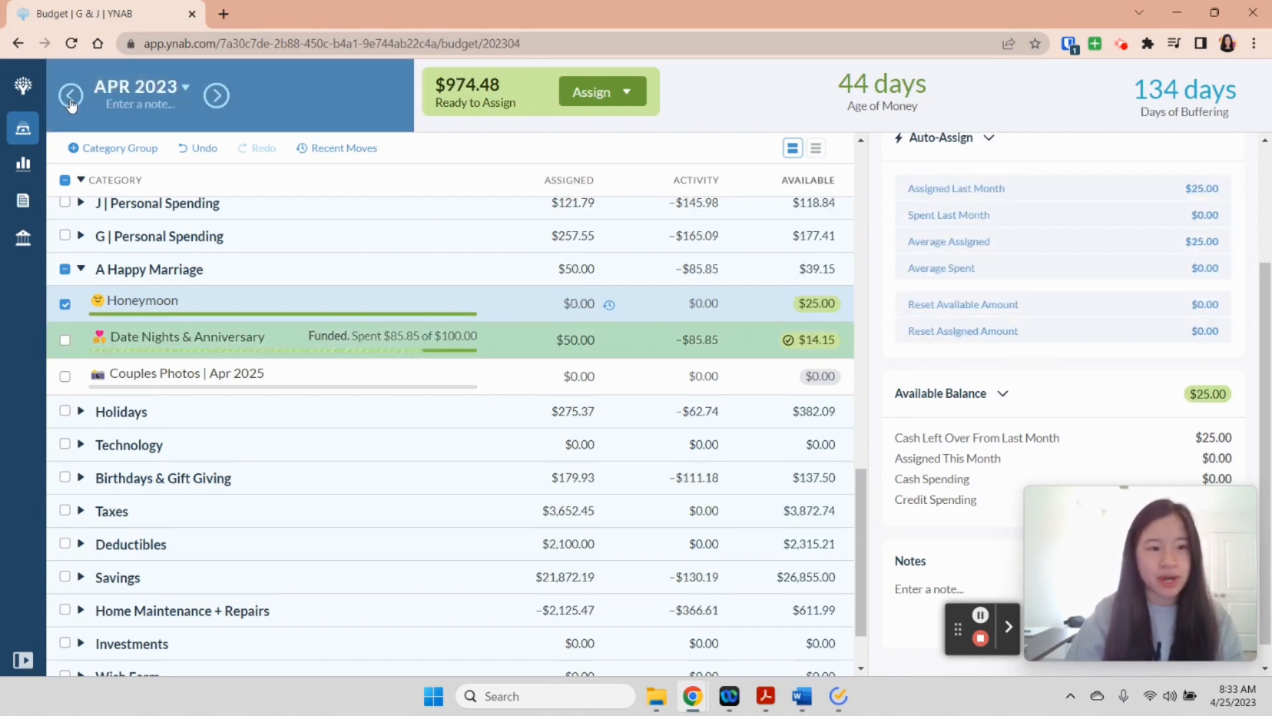
left_click(71, 97)
left_click(967, 338)
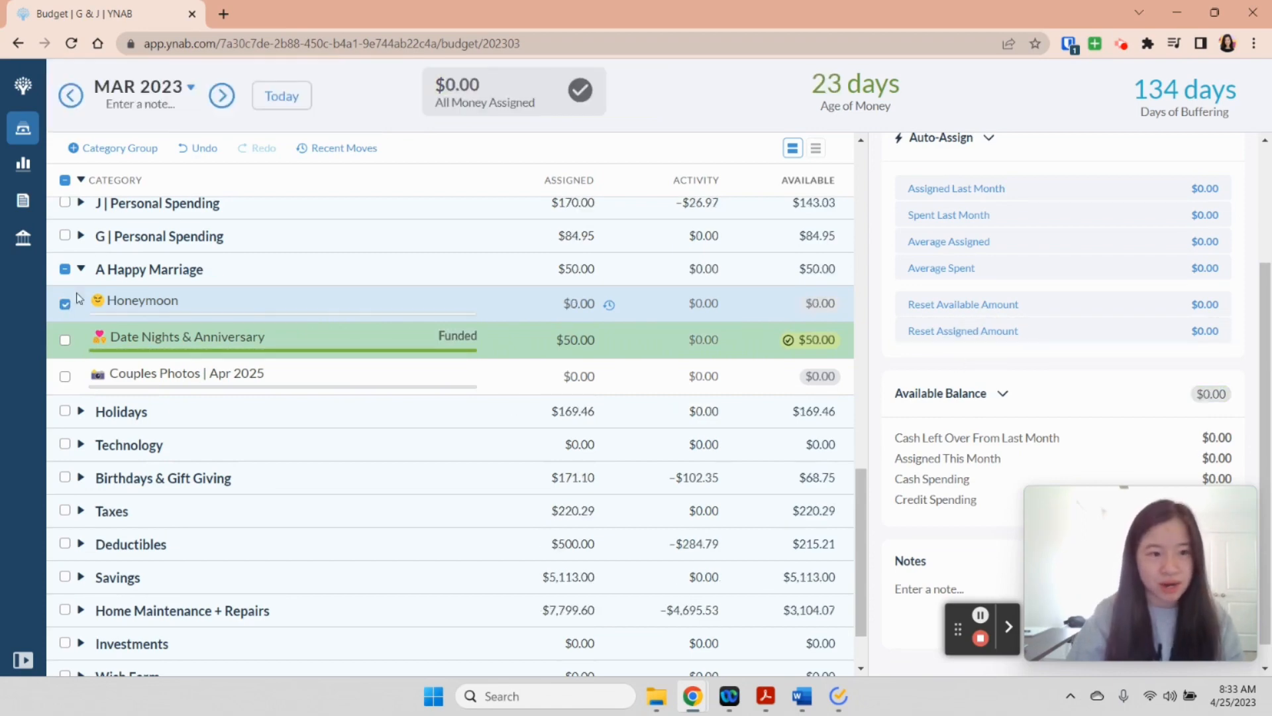
left_click(224, 100)
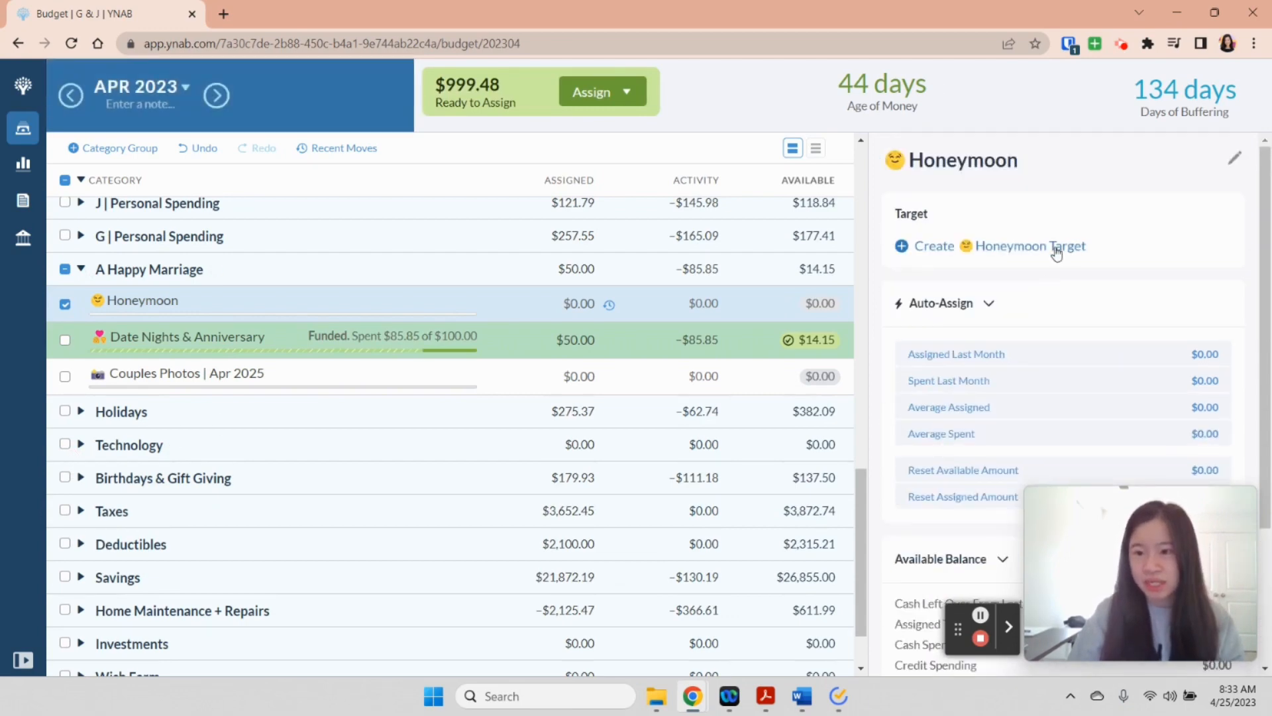
- Create a Savings Balance target of $3,000 for Honeymoon, deselect the category and collapse the A Happy Marriage group
left_click(1061, 250)
type("2000")
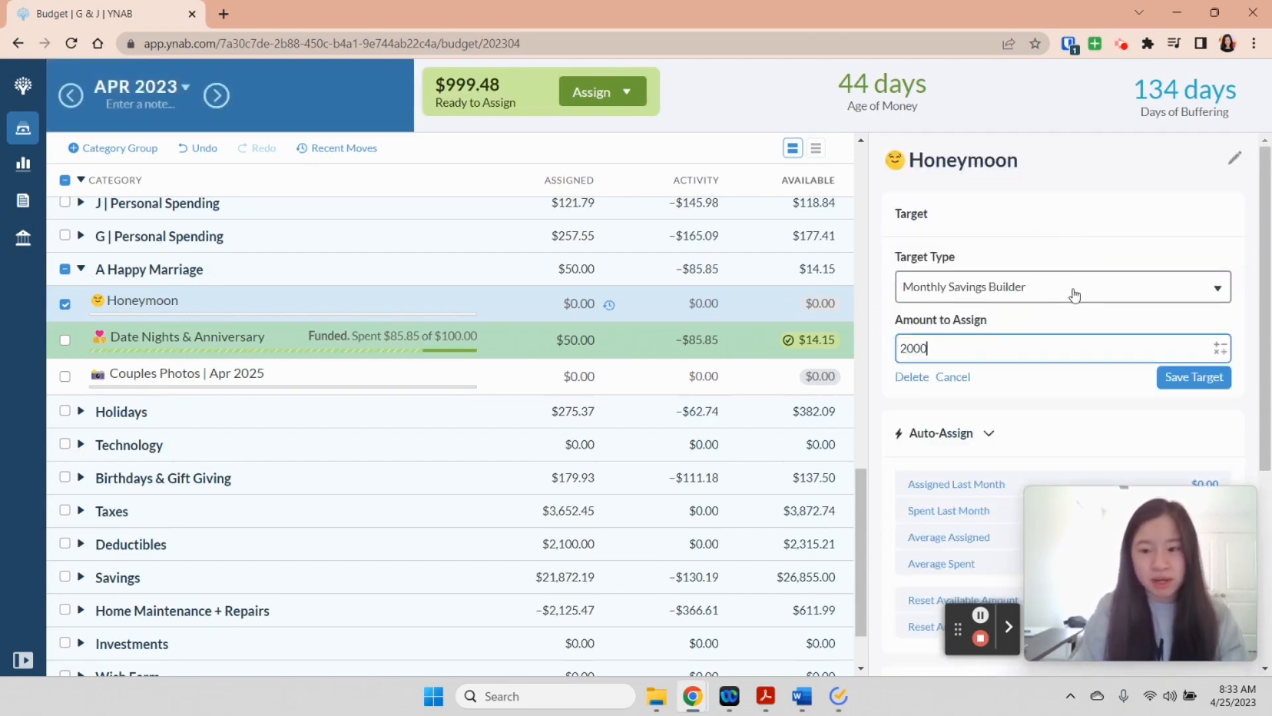
left_click(1066, 288)
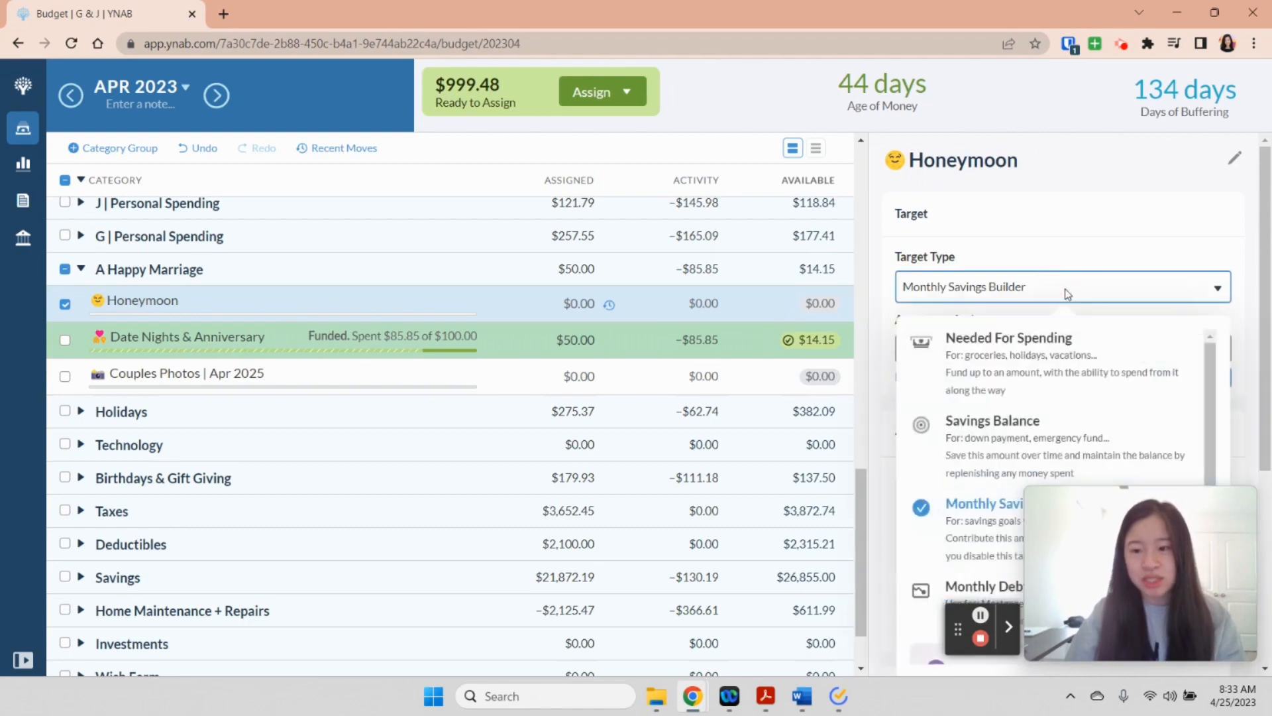
left_click(977, 425)
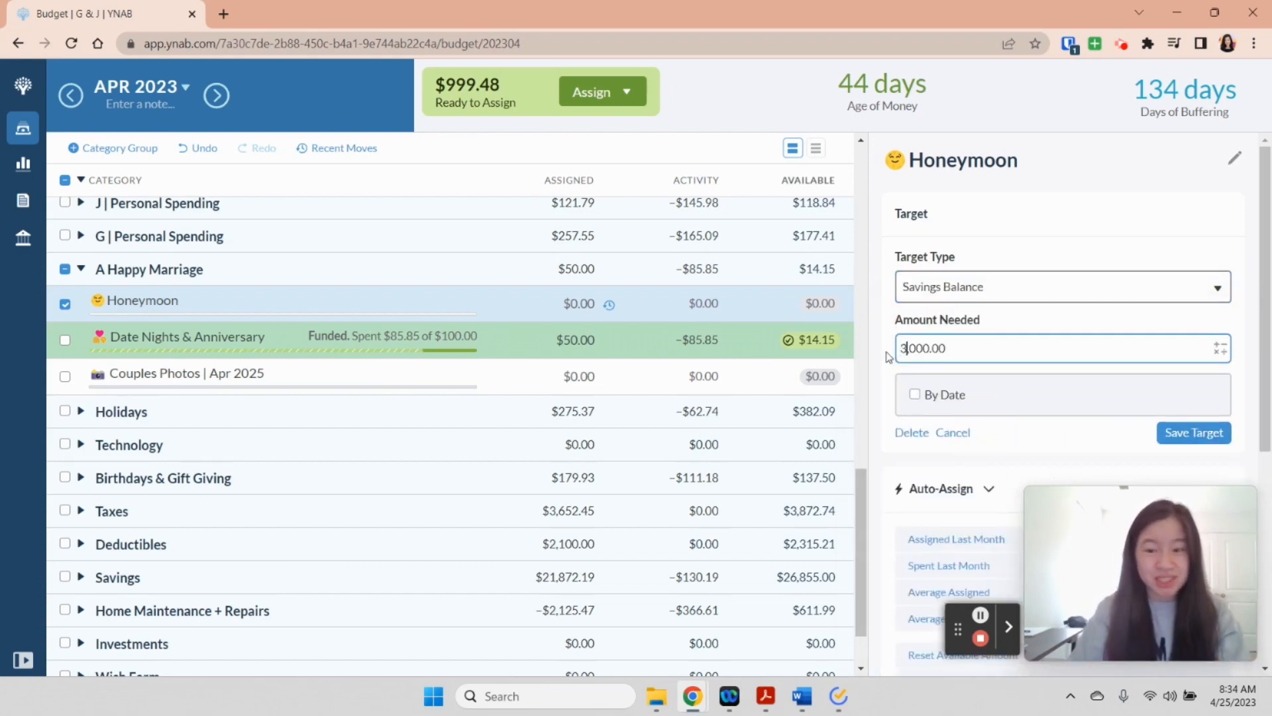
left_click(1186, 432)
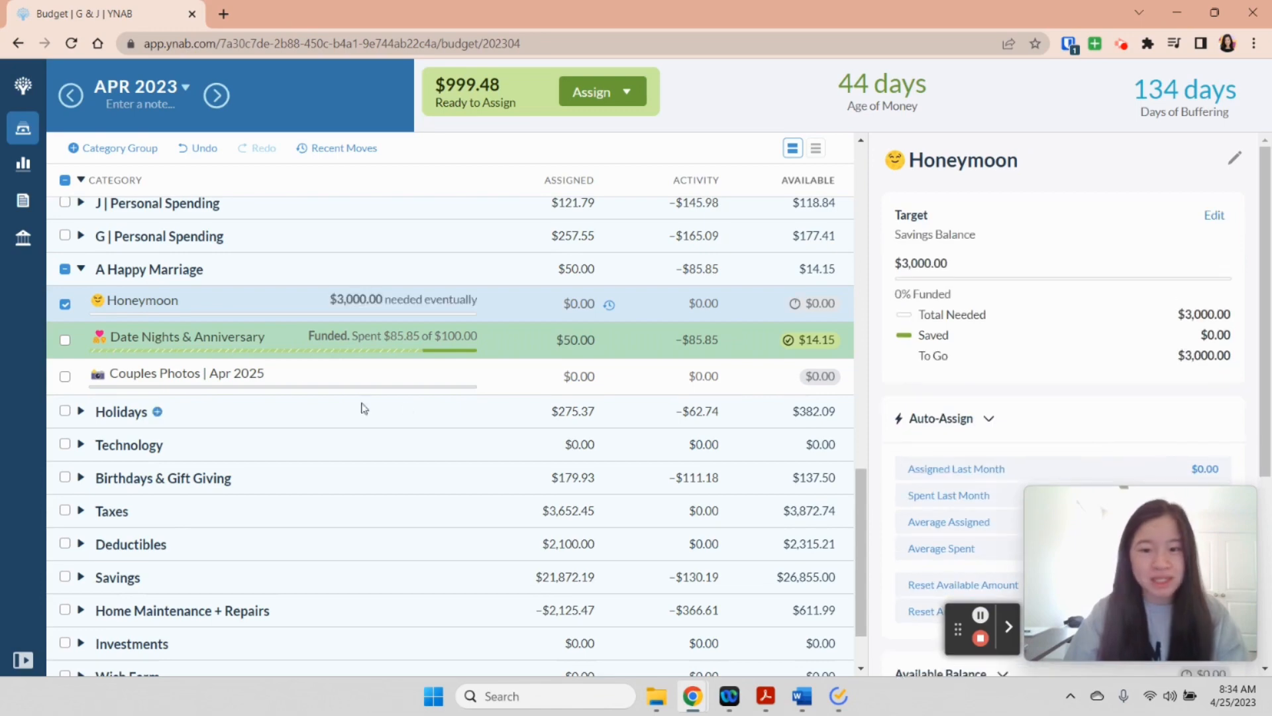
left_click(64, 304)
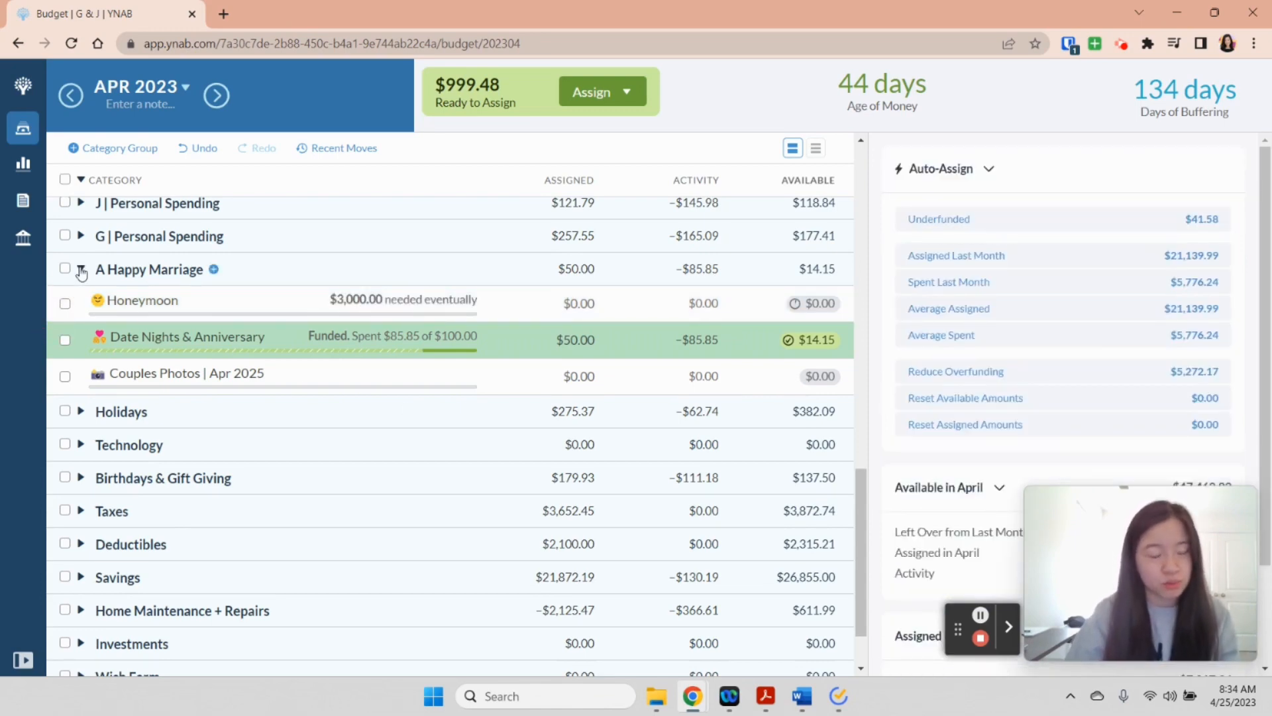
left_click(79, 270)
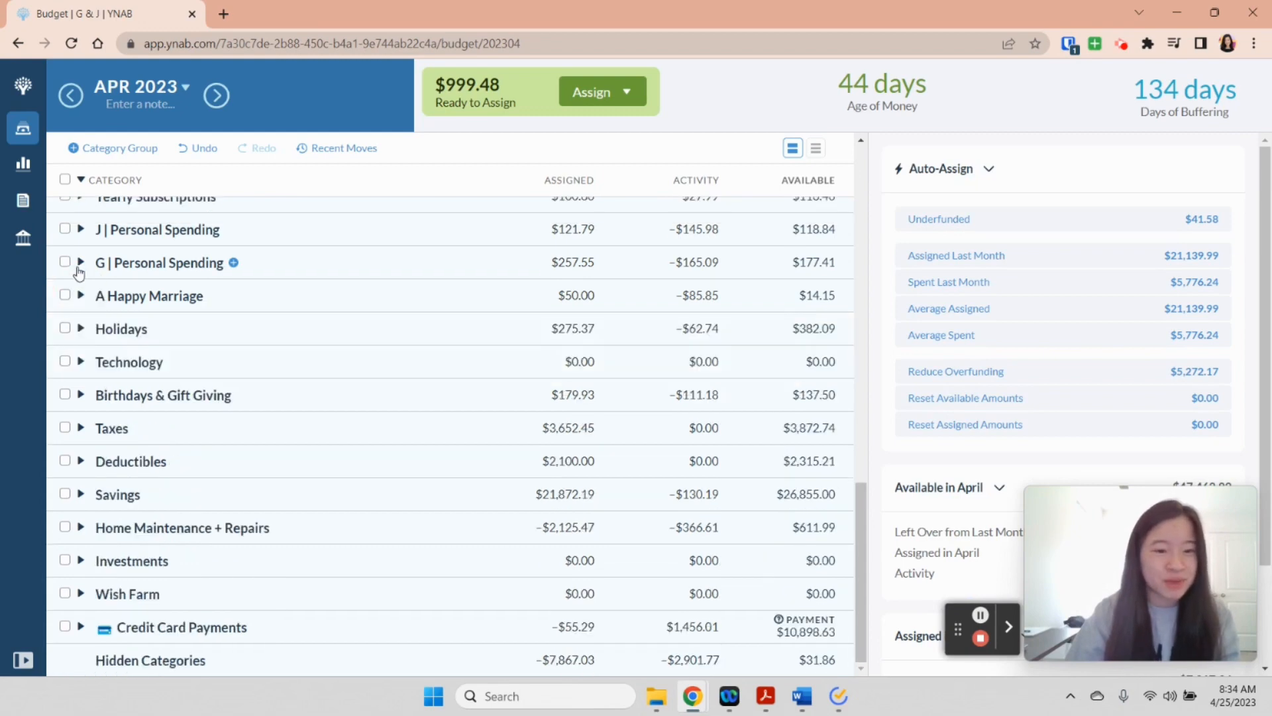
- Reset the assigned amount of Car Replacement in the Car group for April 2023
scroll(77, 269, "up", 3)
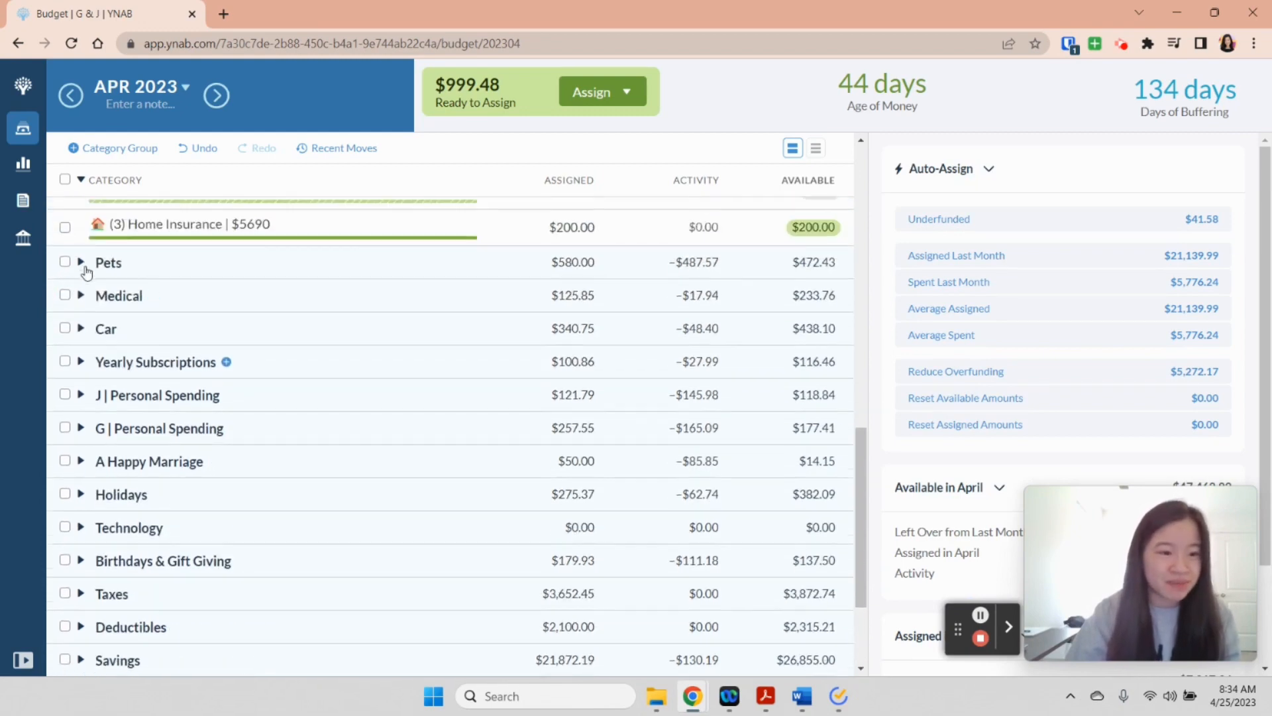
left_click(81, 328)
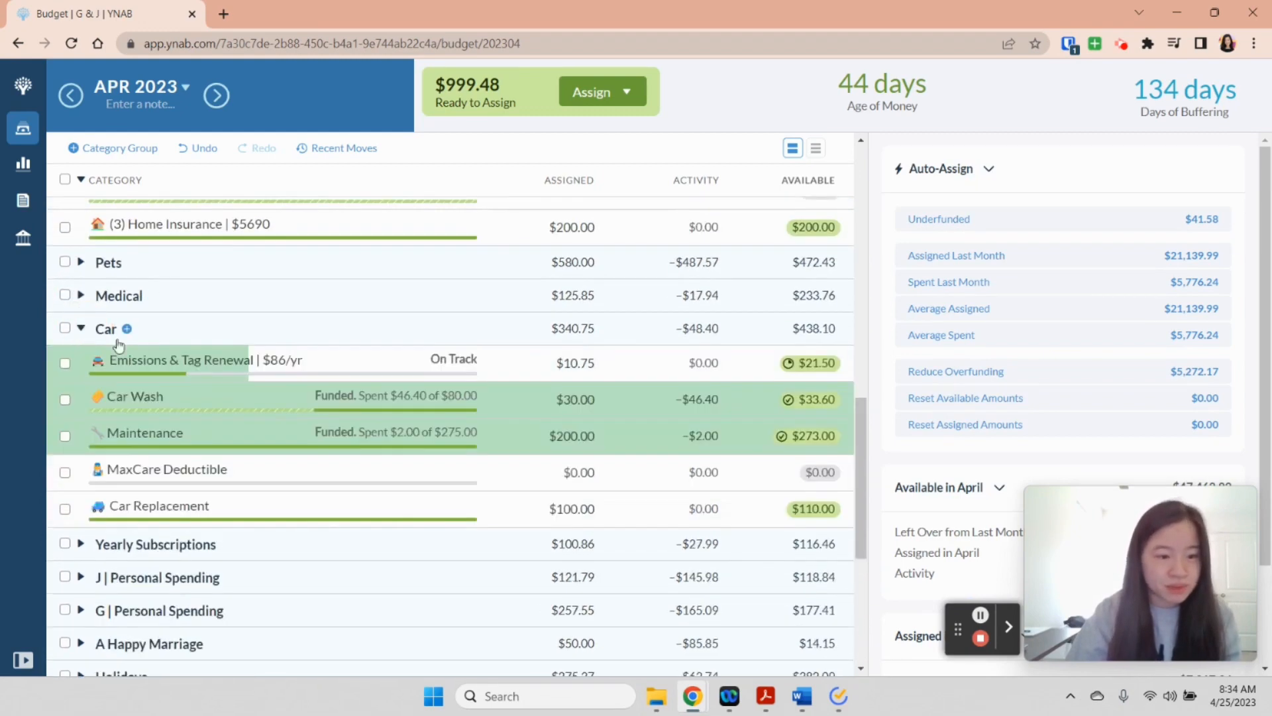
left_click(65, 509)
scroll(985, 304, "down", 1)
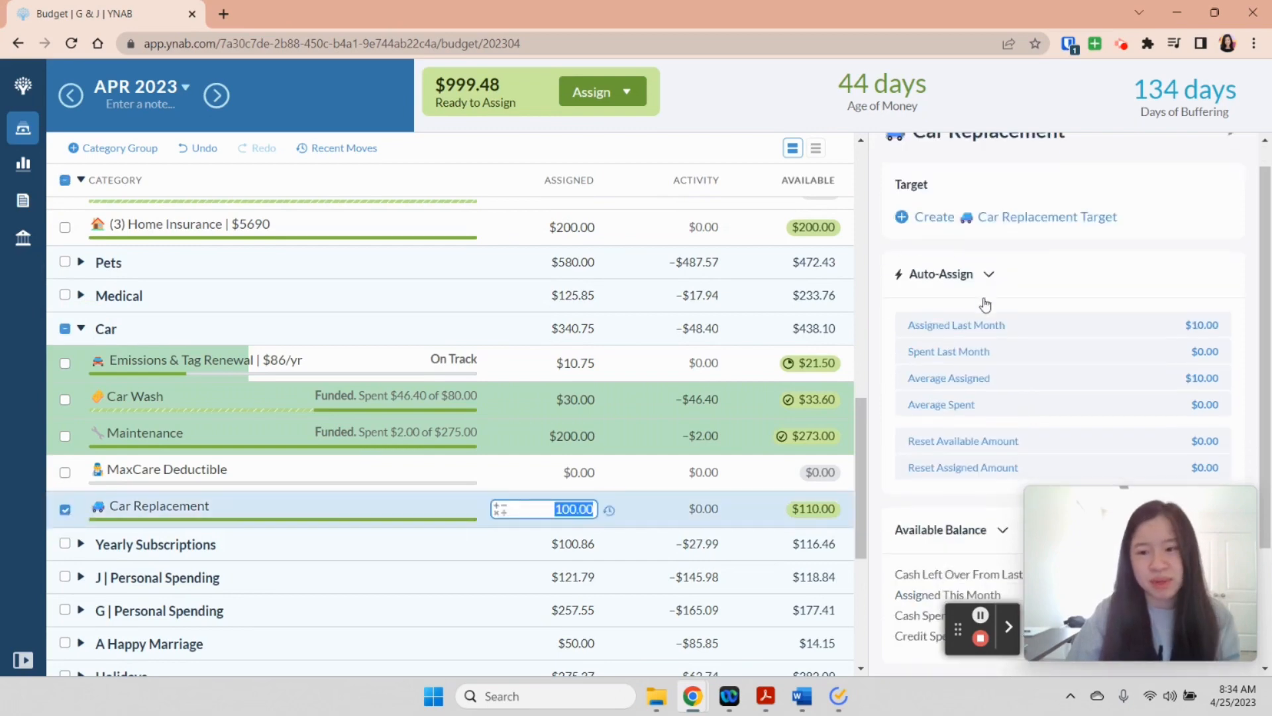
scroll(985, 303, "down", 2)
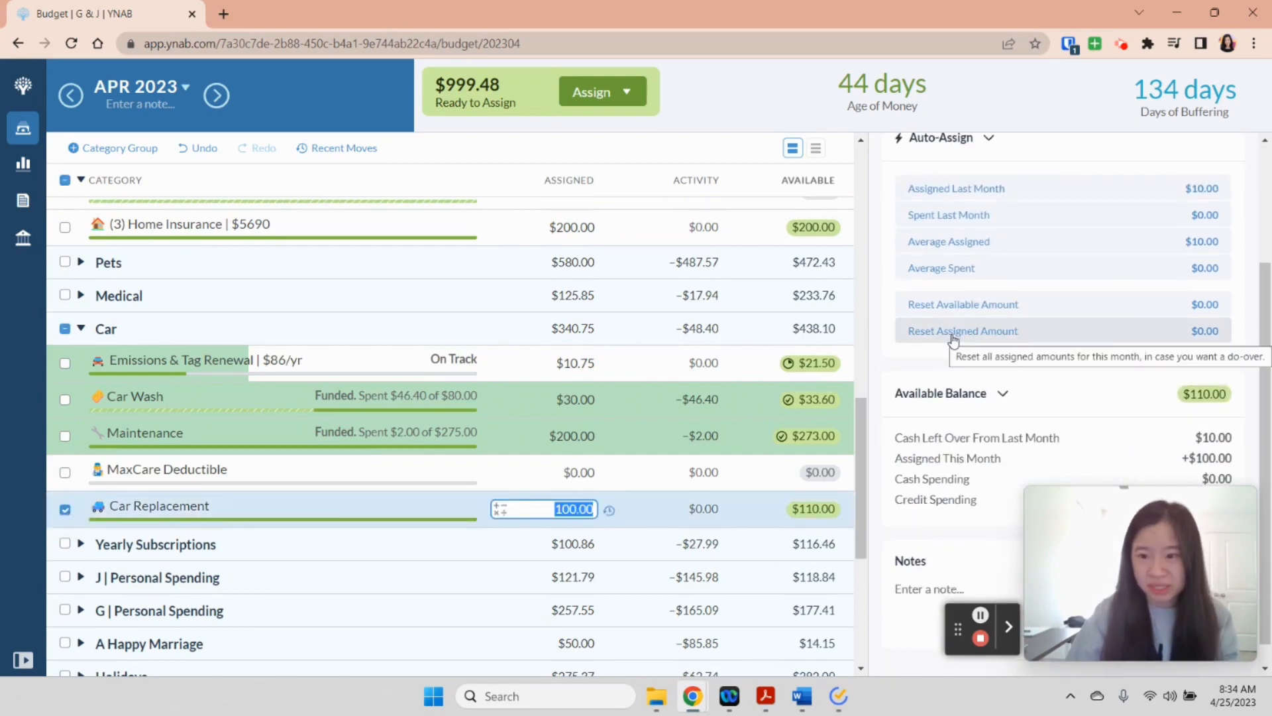
left_click(953, 331)
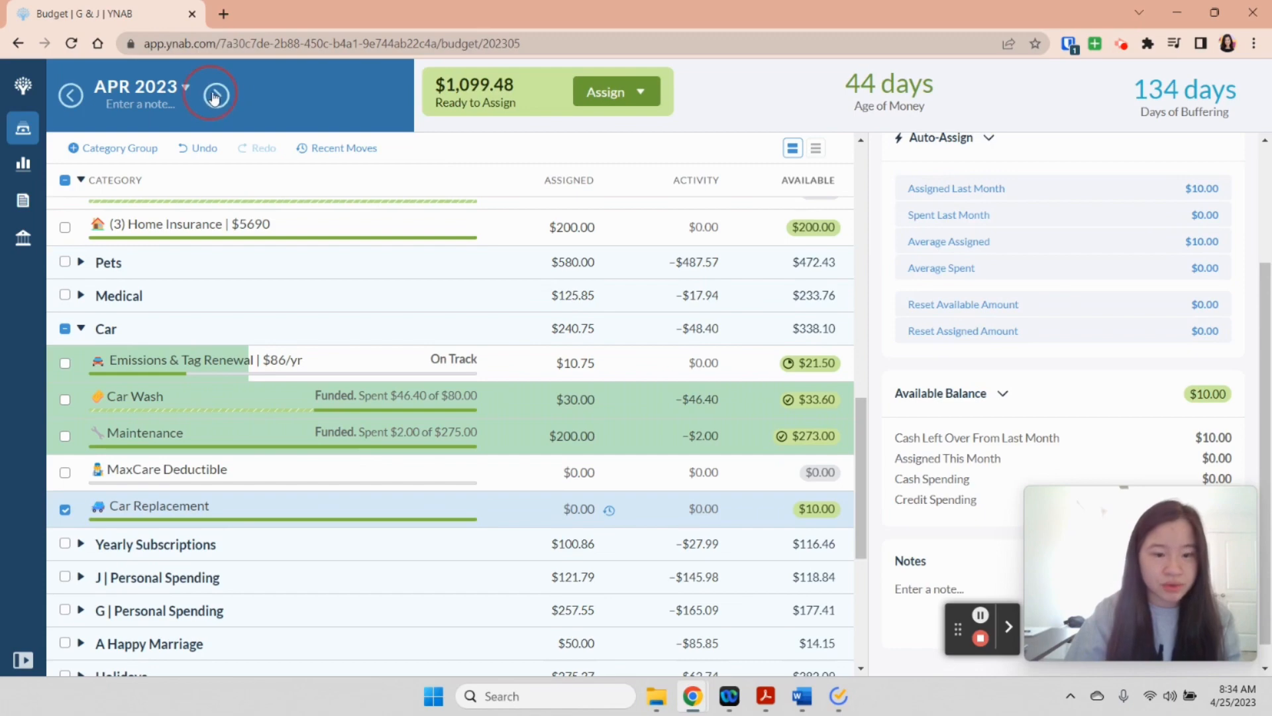
- Reset the assigned amount of Car Replacement for May and March 2023, and return to April 2023
left_click(214, 97)
left_click(949, 333)
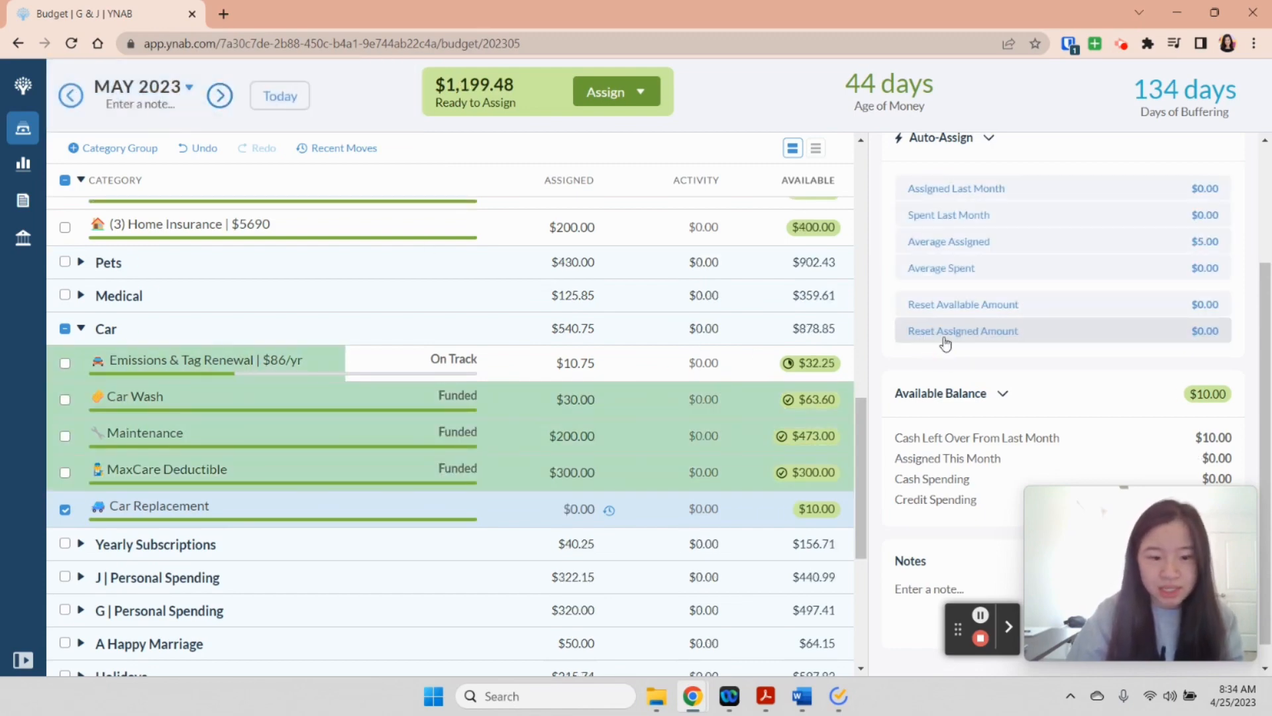
left_click(77, 108)
left_click(77, 107)
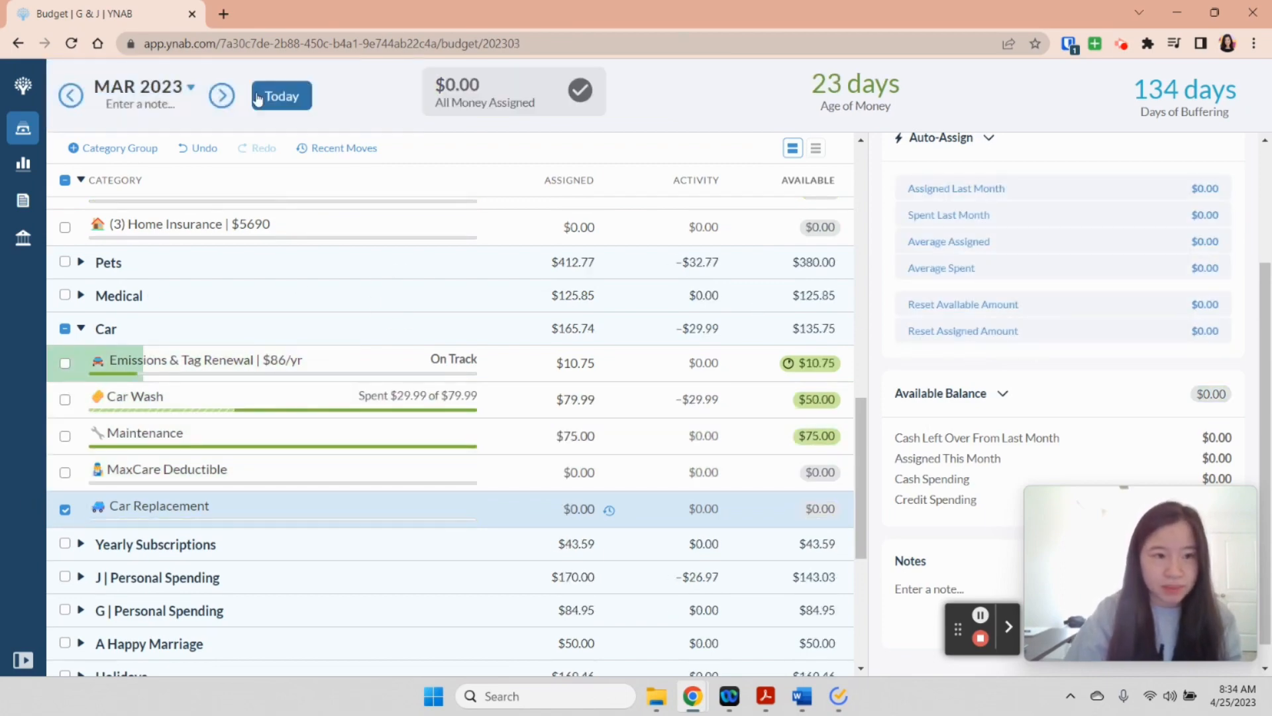
left_click(222, 96)
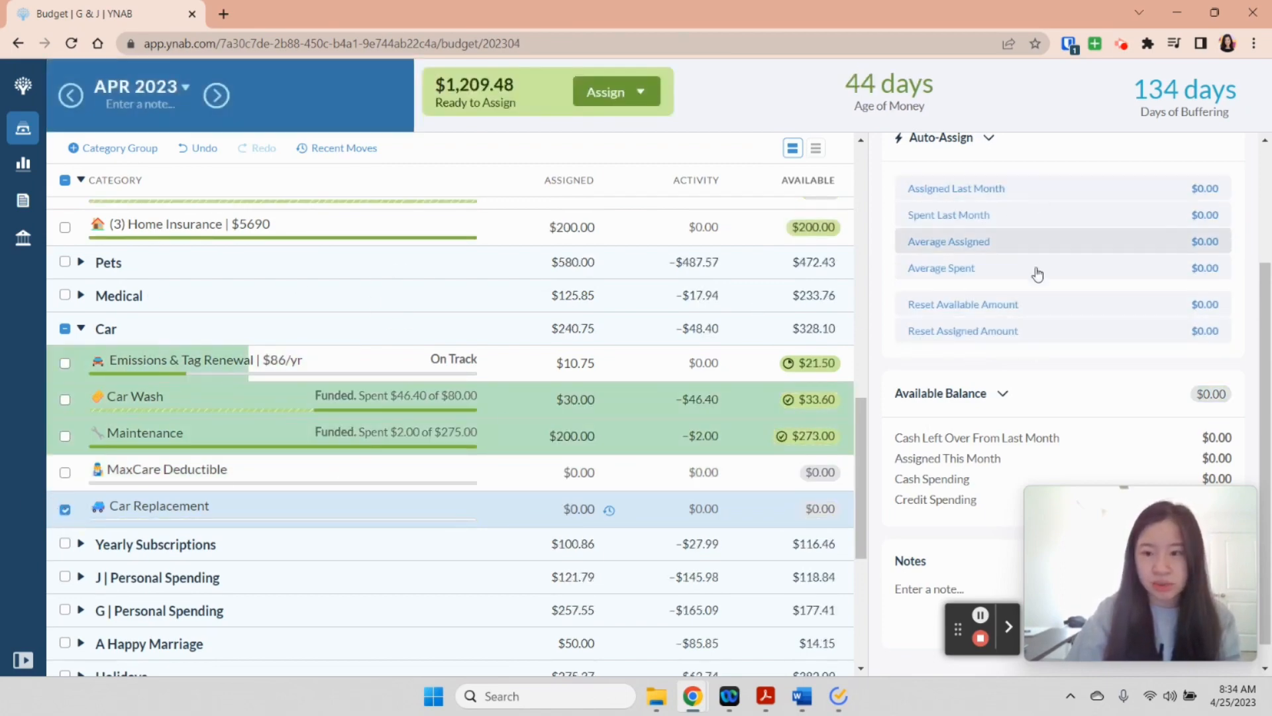
- Create a Savings Balance target of $20,000 without a due date for Car Replacement and deselect the category
left_click(1047, 248)
left_click(1008, 286)
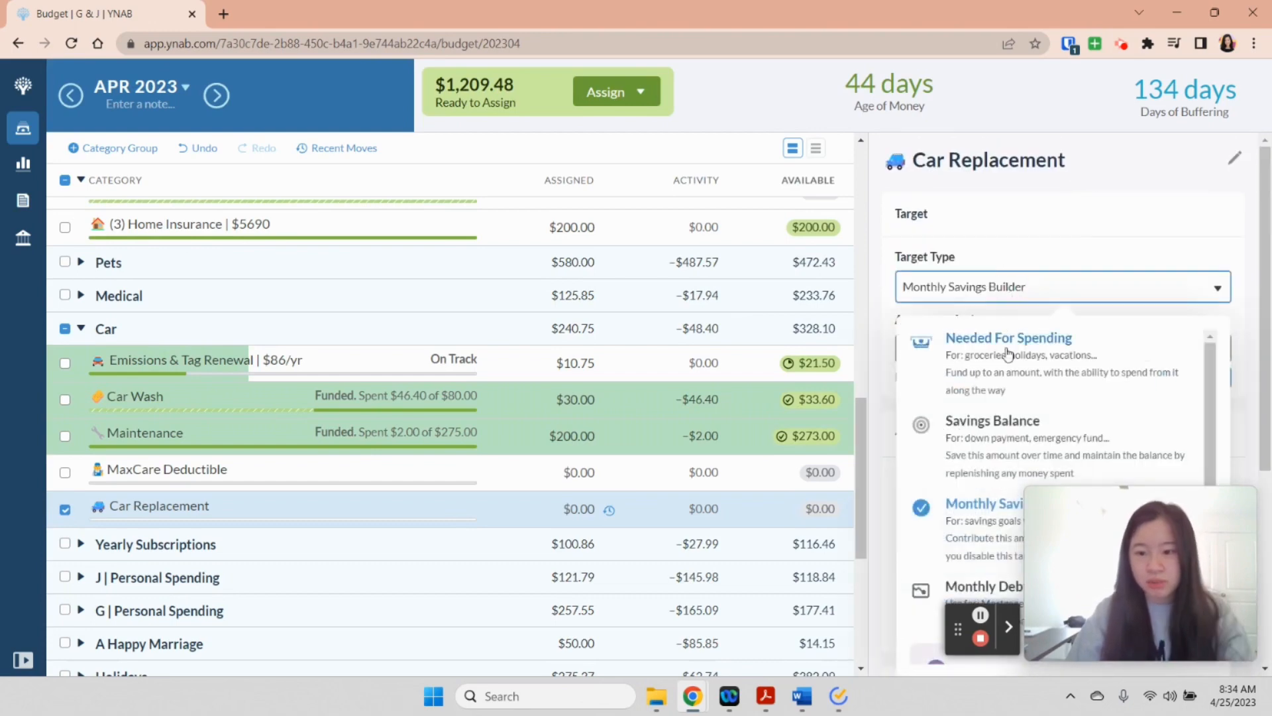
left_click(1014, 426)
left_click(989, 348)
type("20")
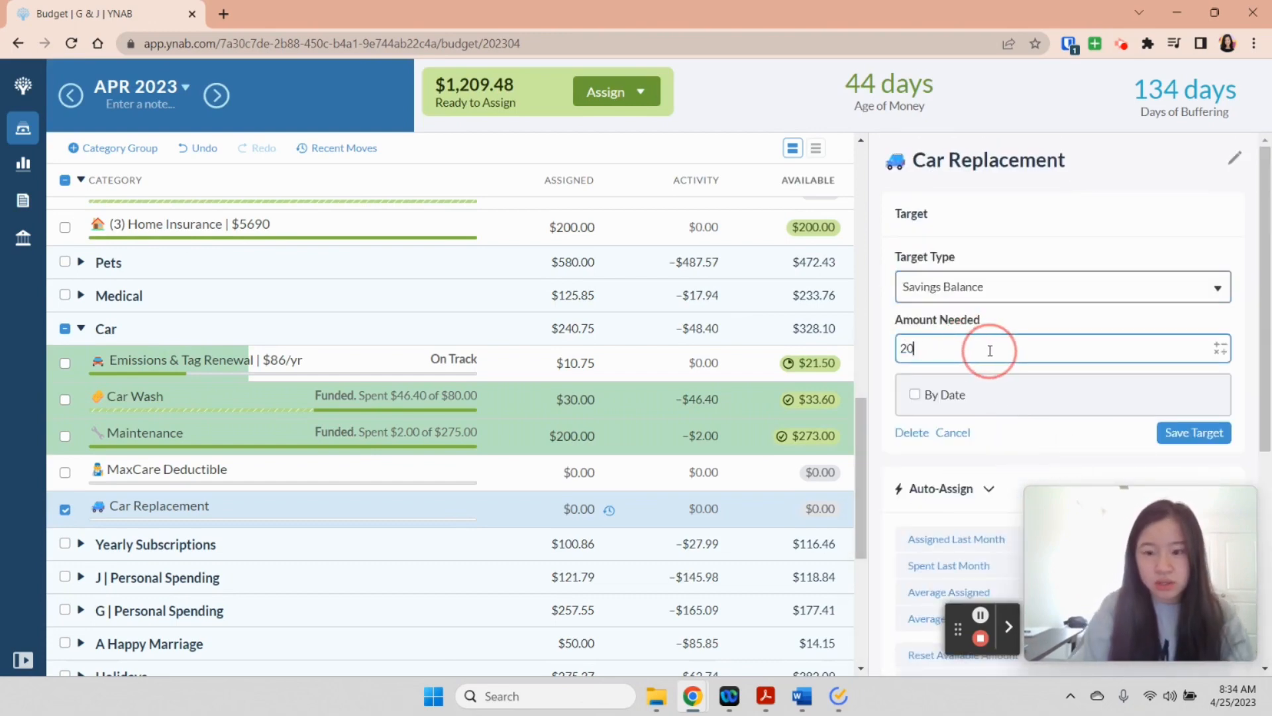
type(",000")
left_click(1058, 225)
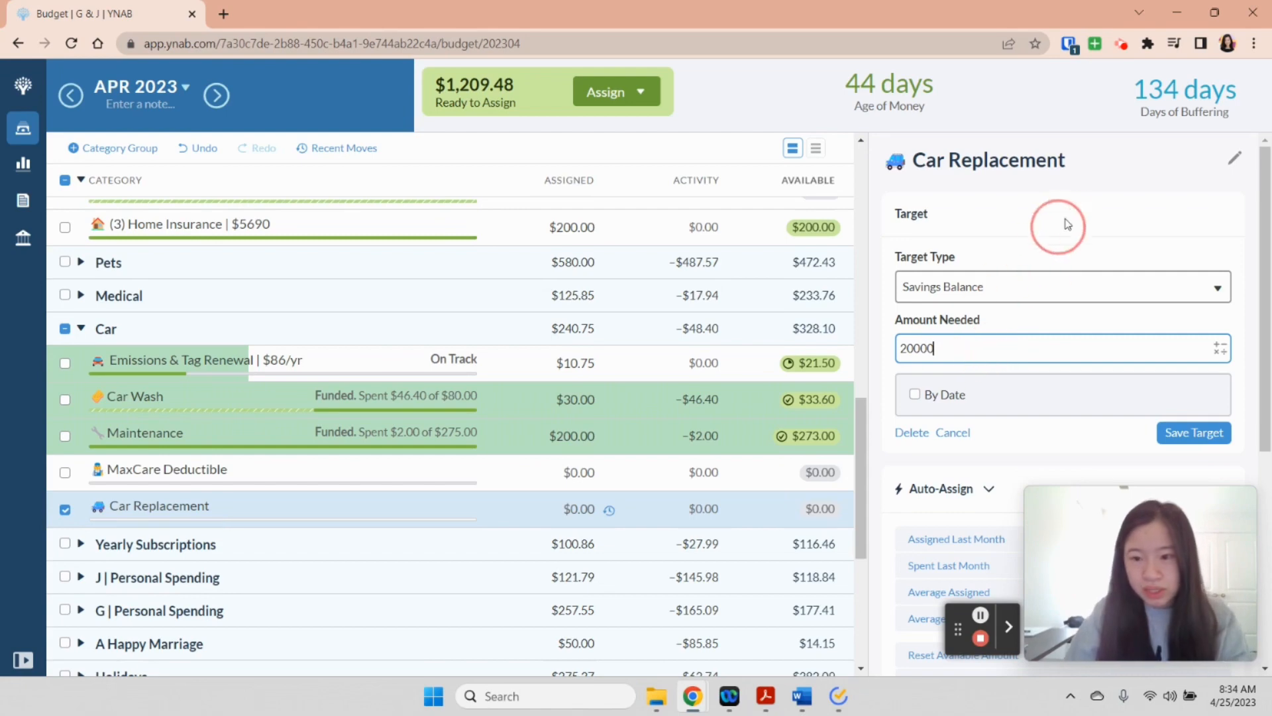
left_click(1195, 432)
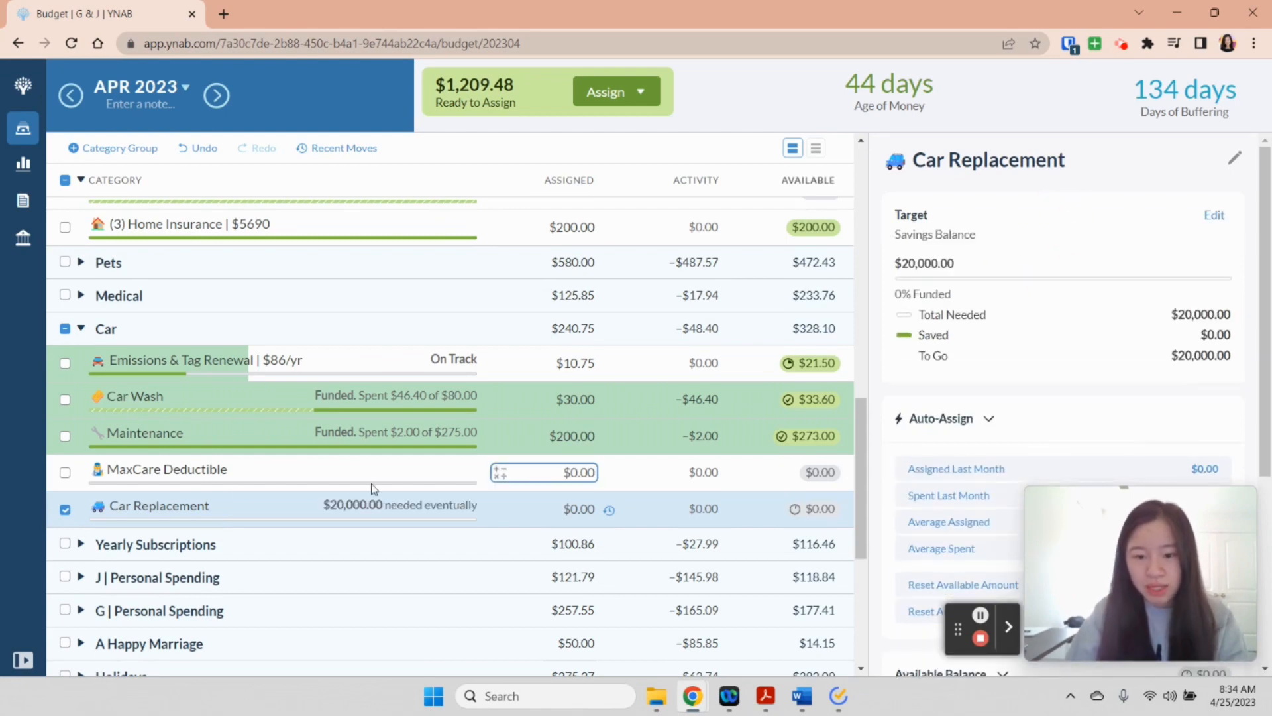
left_click(64, 508)
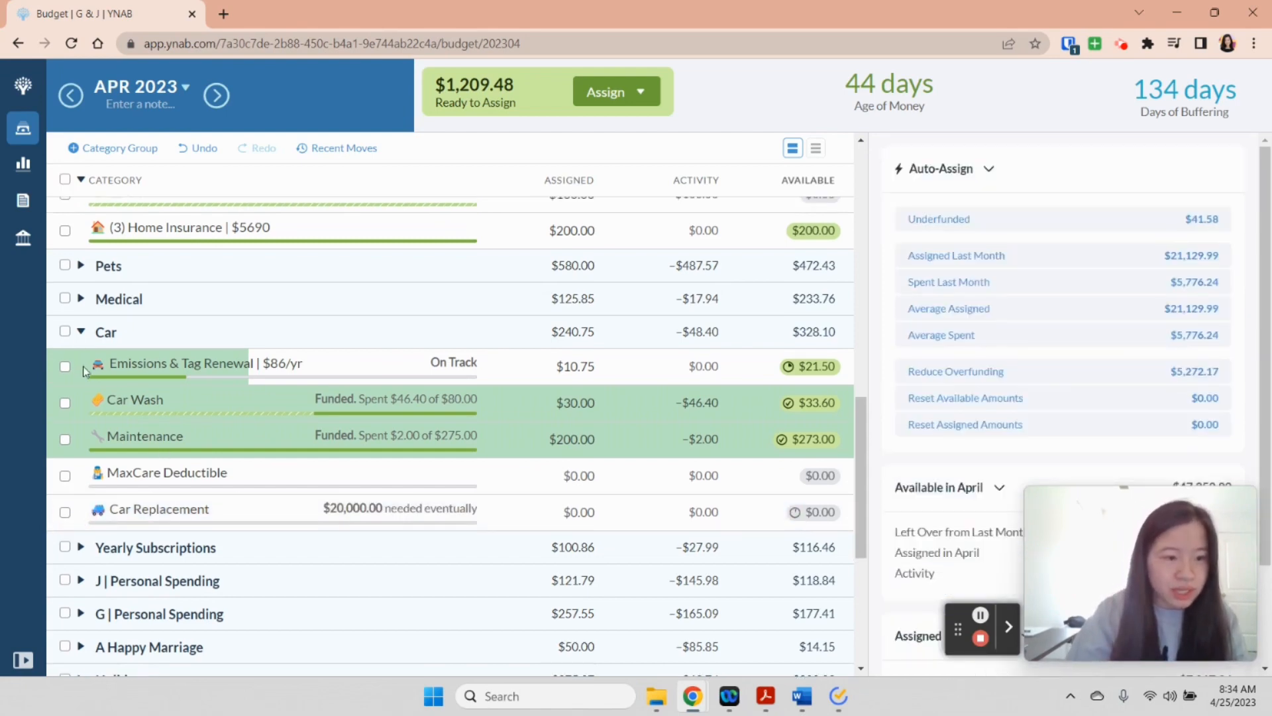
- Expand all category groups and review the April 2023 categories from Debts down to Credit Card Payments
scroll(79, 364, "up", 2)
left_click(80, 181)
left_click(80, 181)
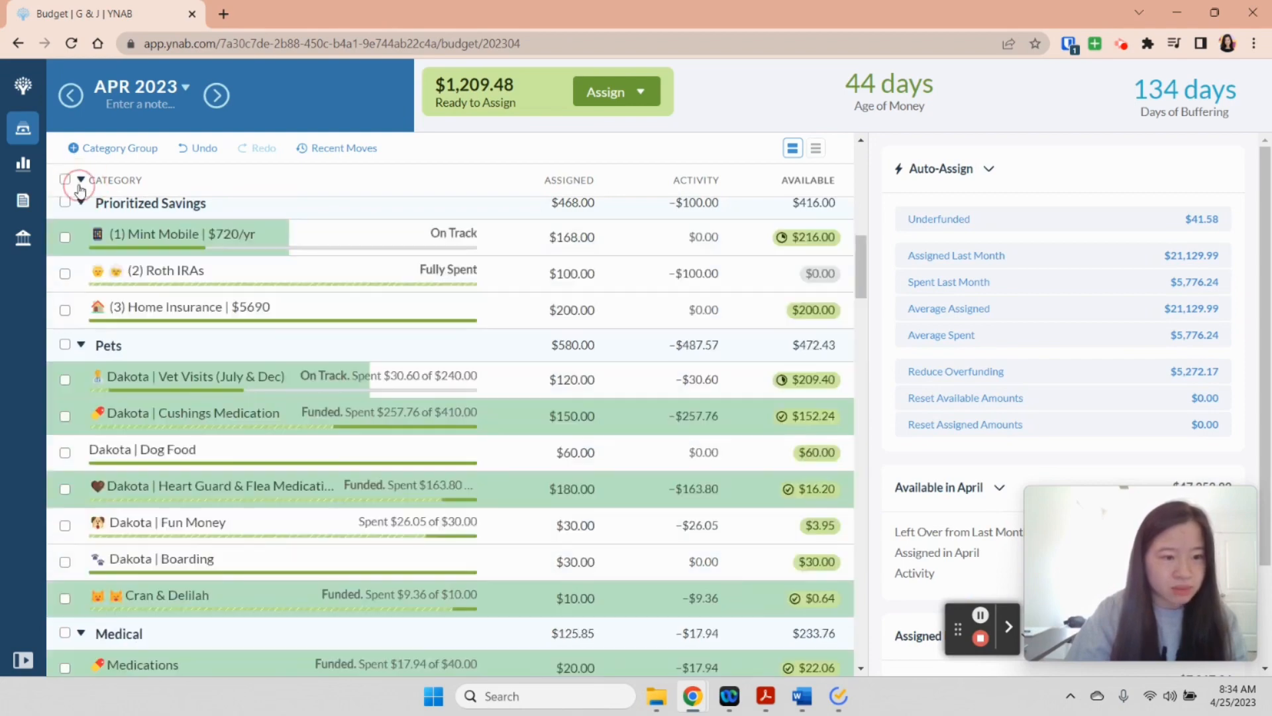
scroll(212, 341, "up", 5)
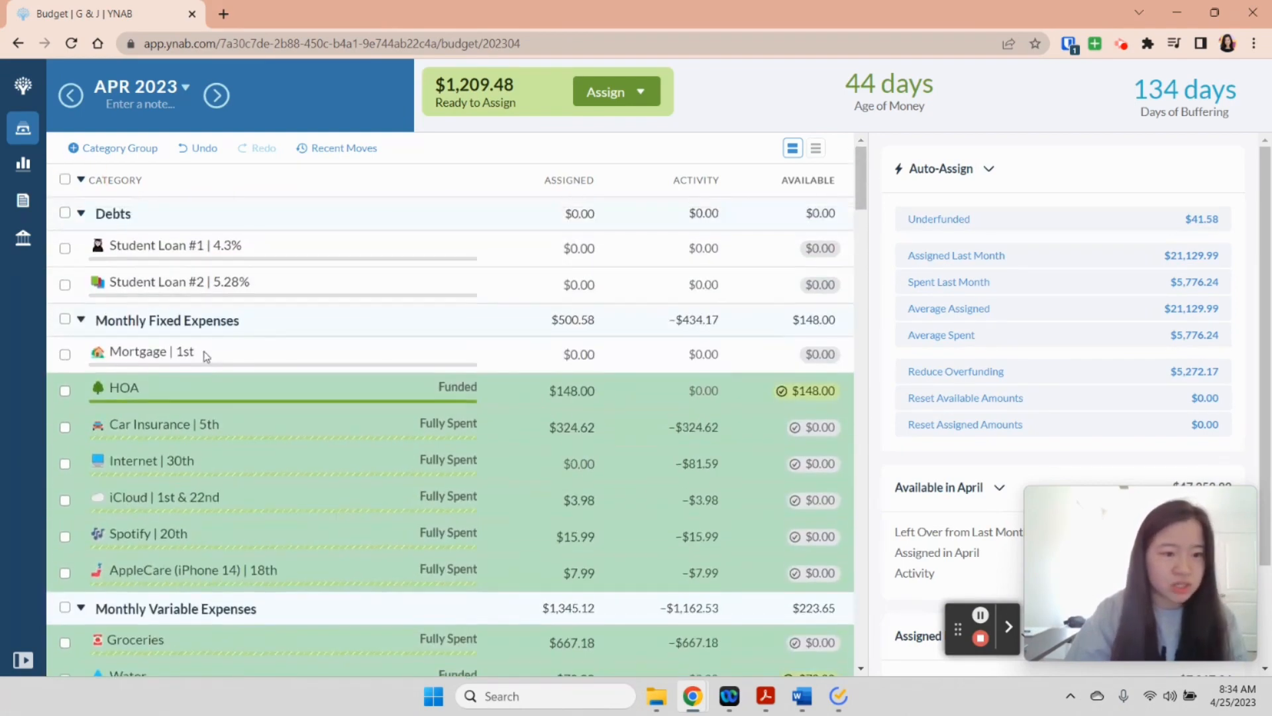
scroll(227, 361, "down", 4)
scroll(227, 363, "down", 6)
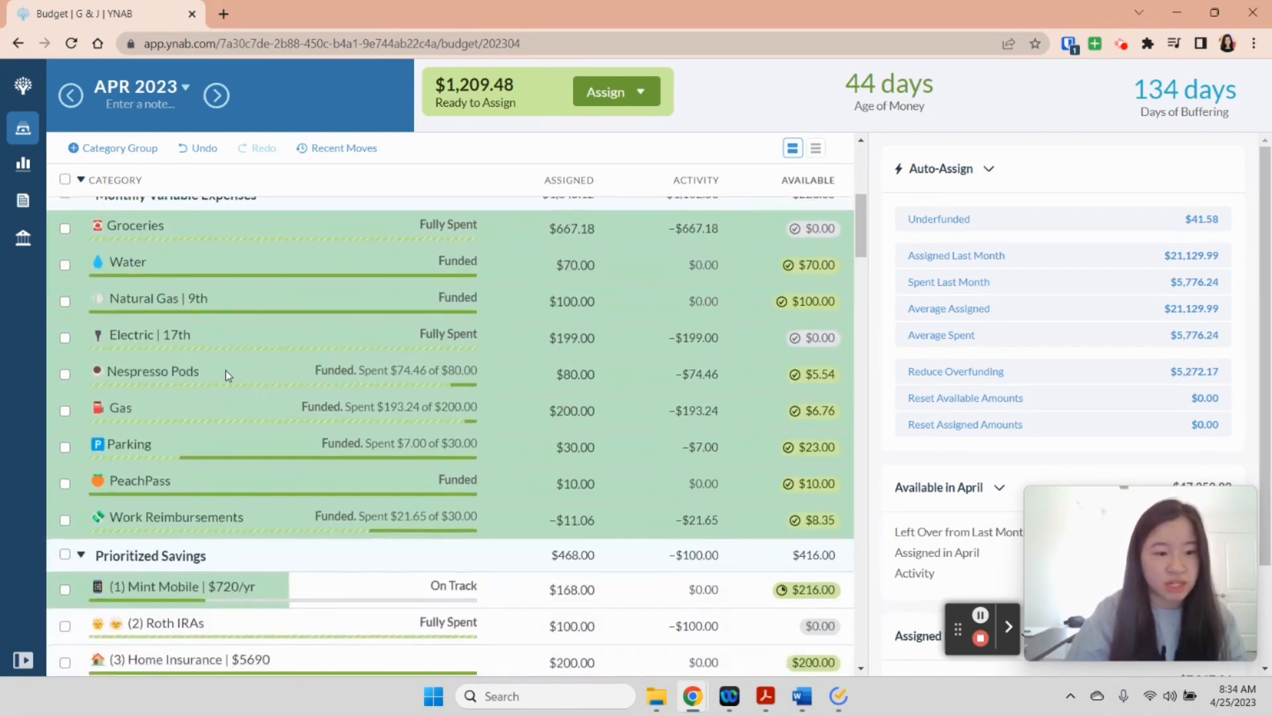
scroll(246, 475, "down", 15)
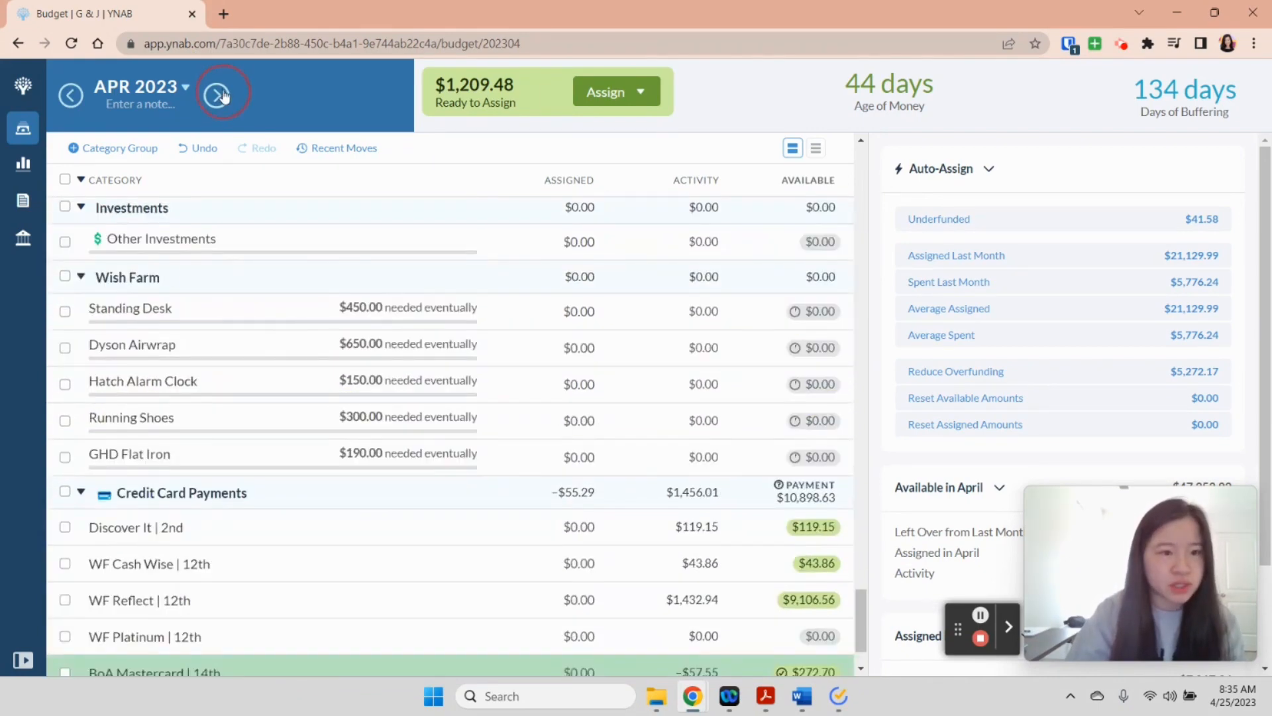
- Review the May 2023 assignments and the June 2023 targets for lower-priority categories, especially those under Savings
left_click(221, 94)
scroll(250, 387, "up", 6)
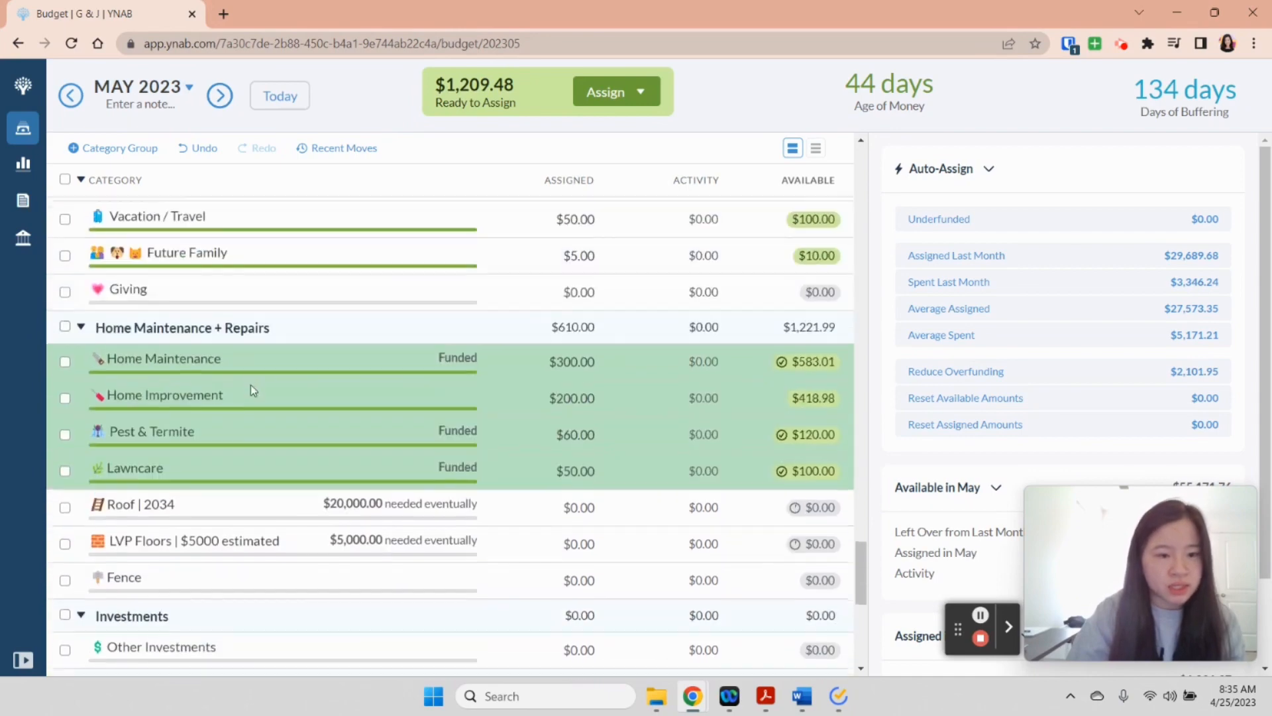
scroll(259, 499, "up", 5)
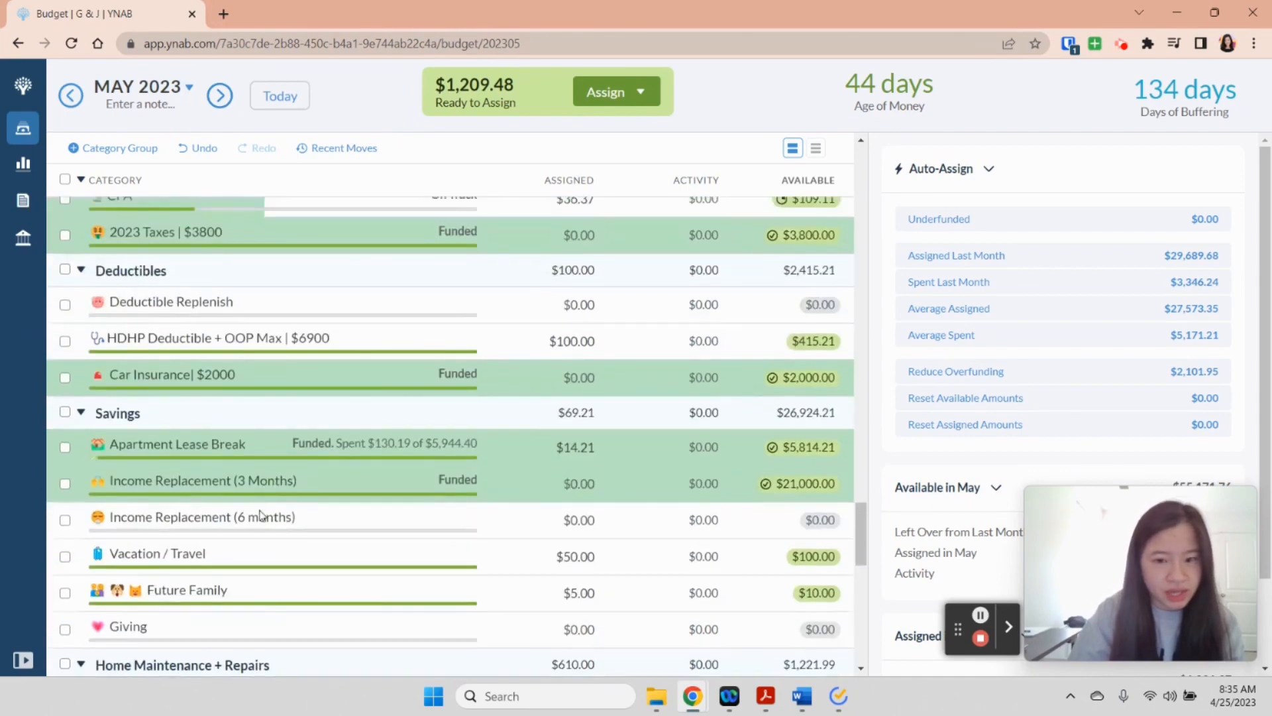
scroll(260, 518, "up", 5)
left_click(220, 100)
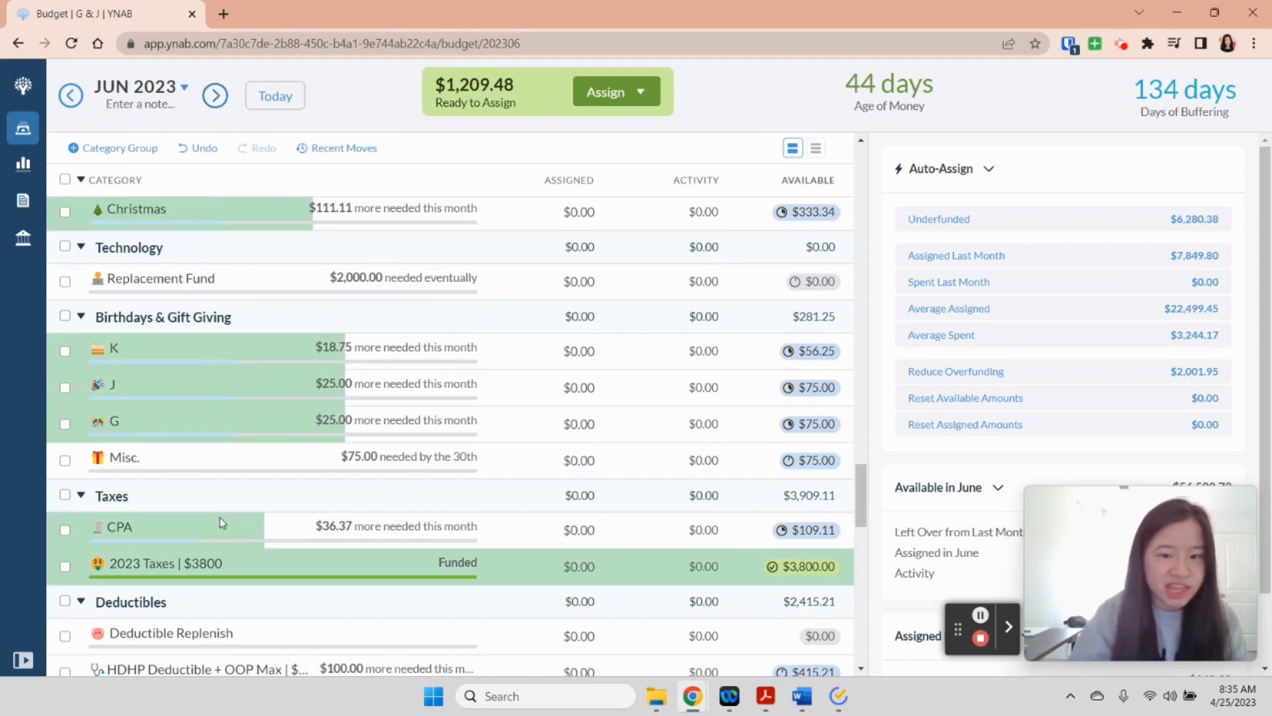
scroll(390, 571, "down", 5)
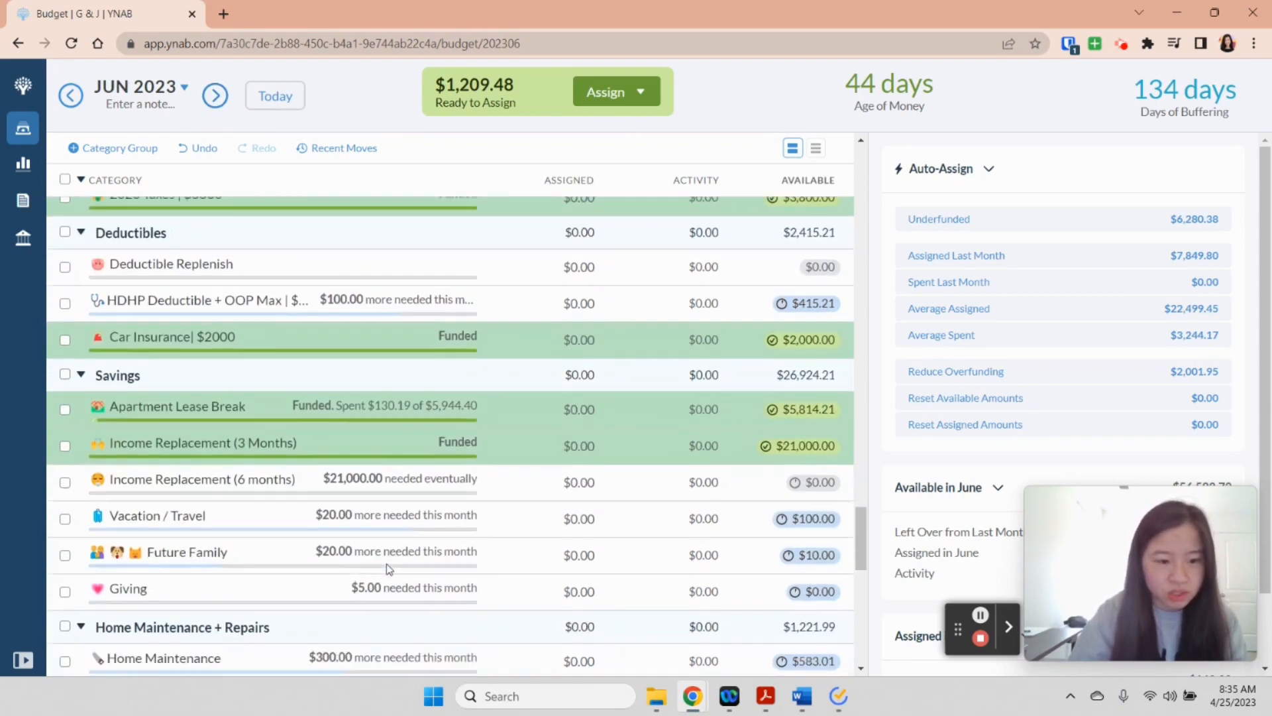
scroll(384, 570, "down", 1)
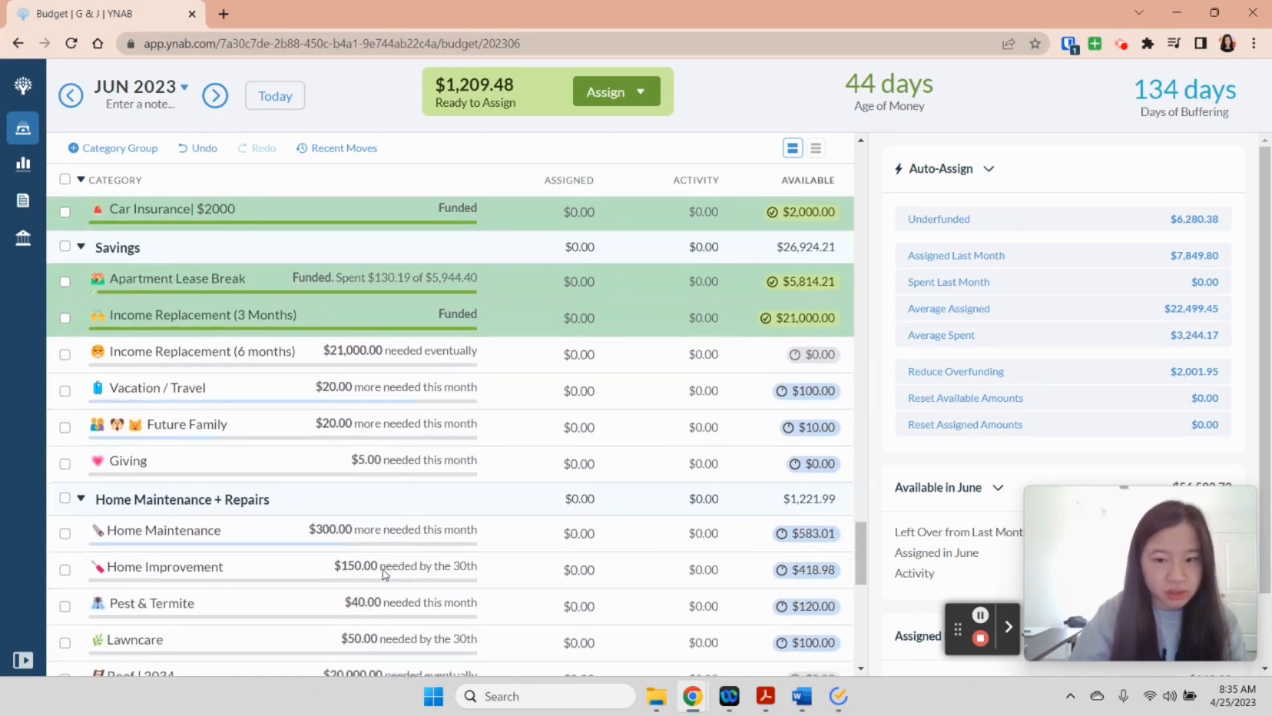
- Reset the assigned amounts of Vacation / Travel and Future Family under Savings for April and May 2023, and return to April
left_click(71, 97)
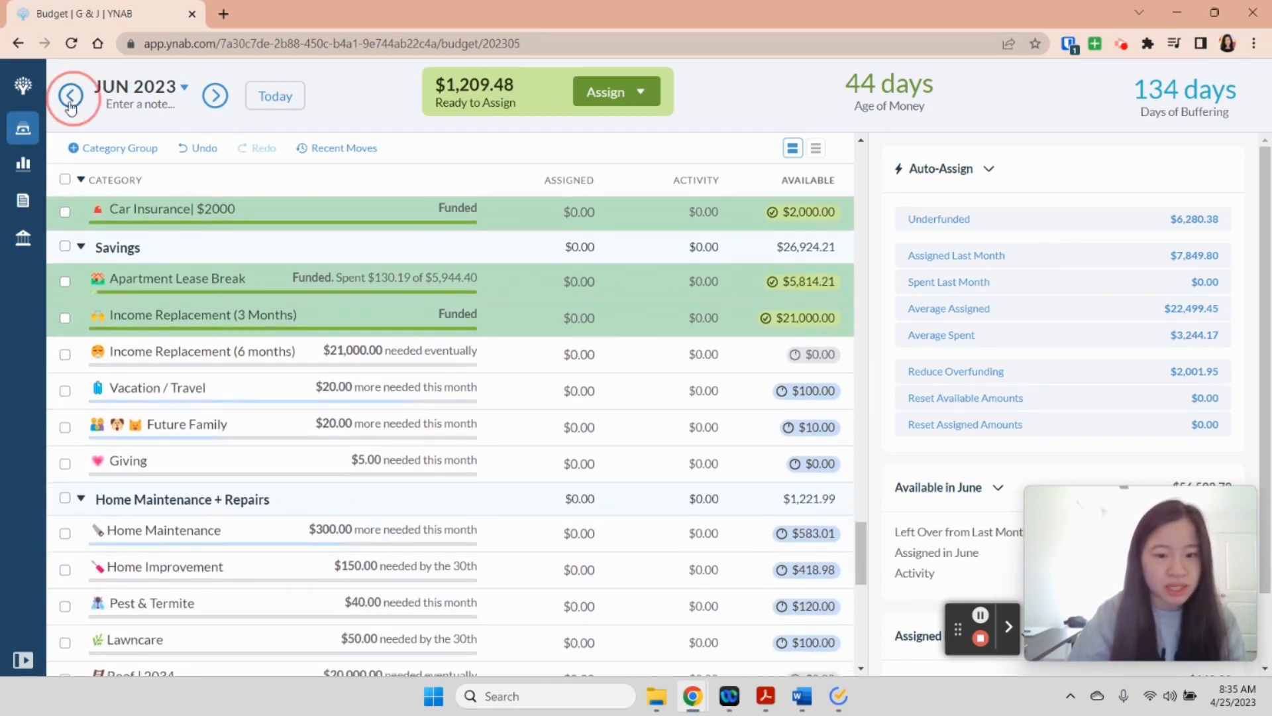
left_click(71, 98)
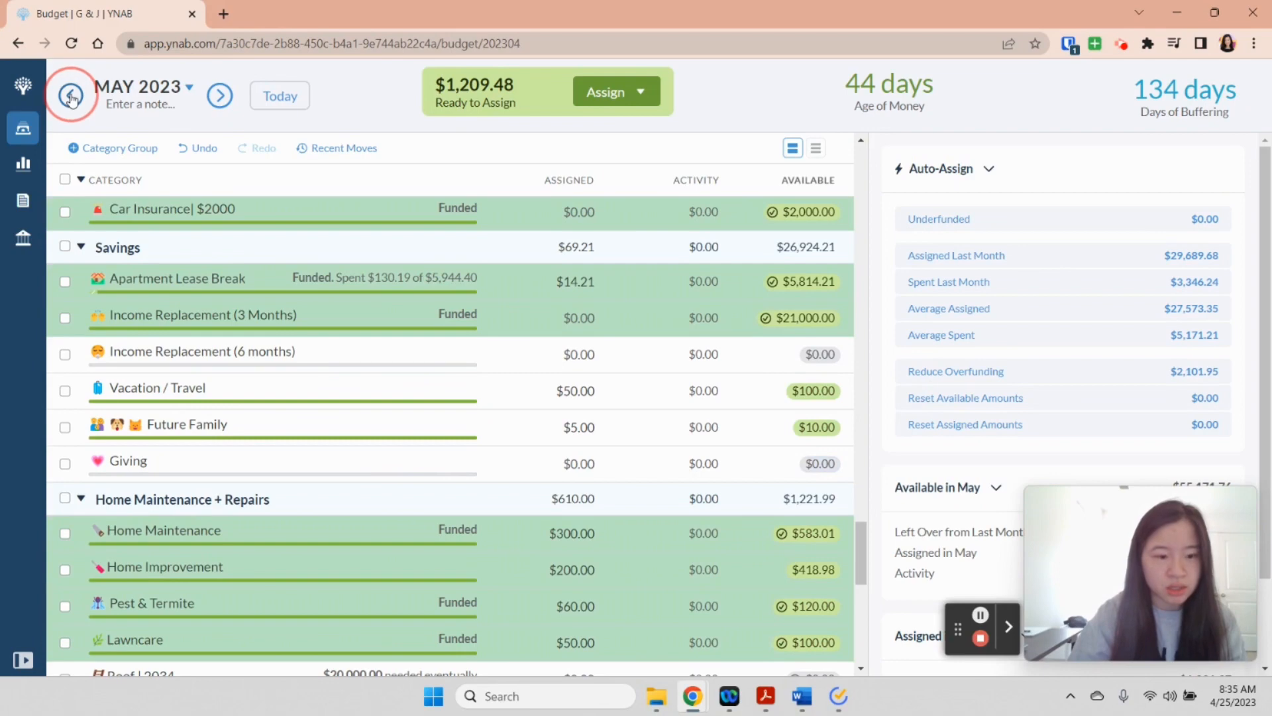
left_click(64, 390)
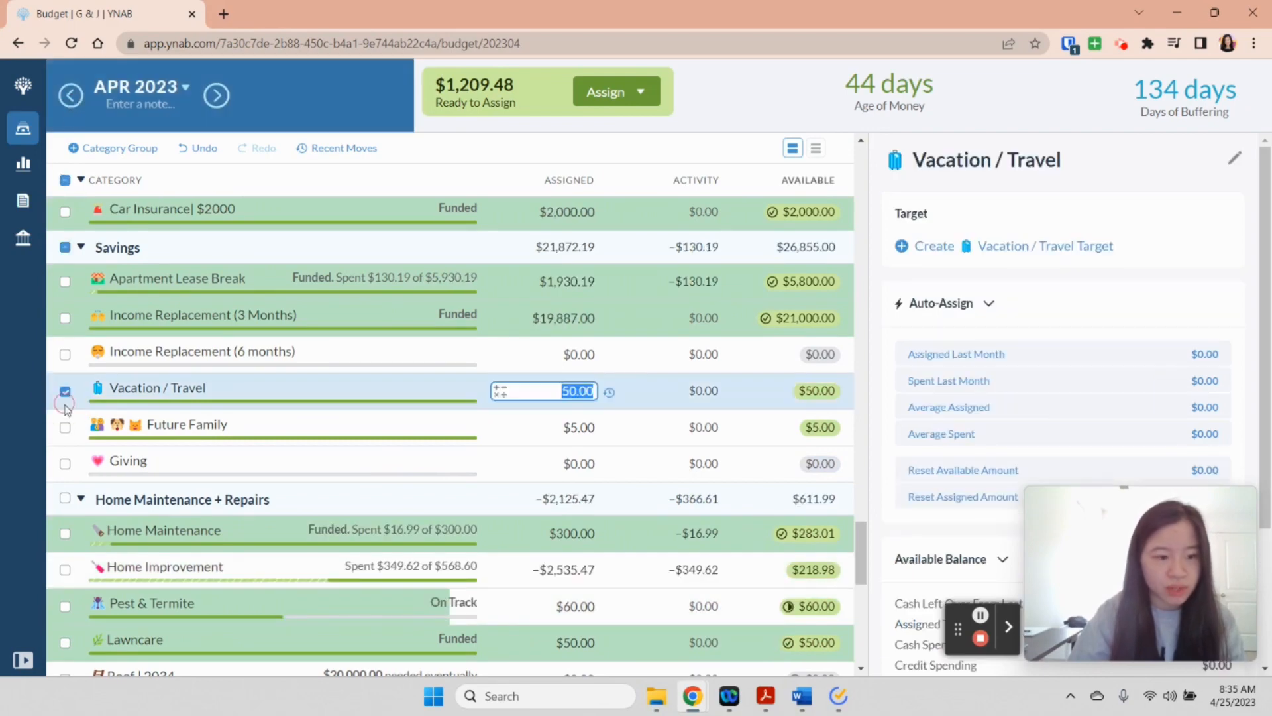
left_click(65, 428)
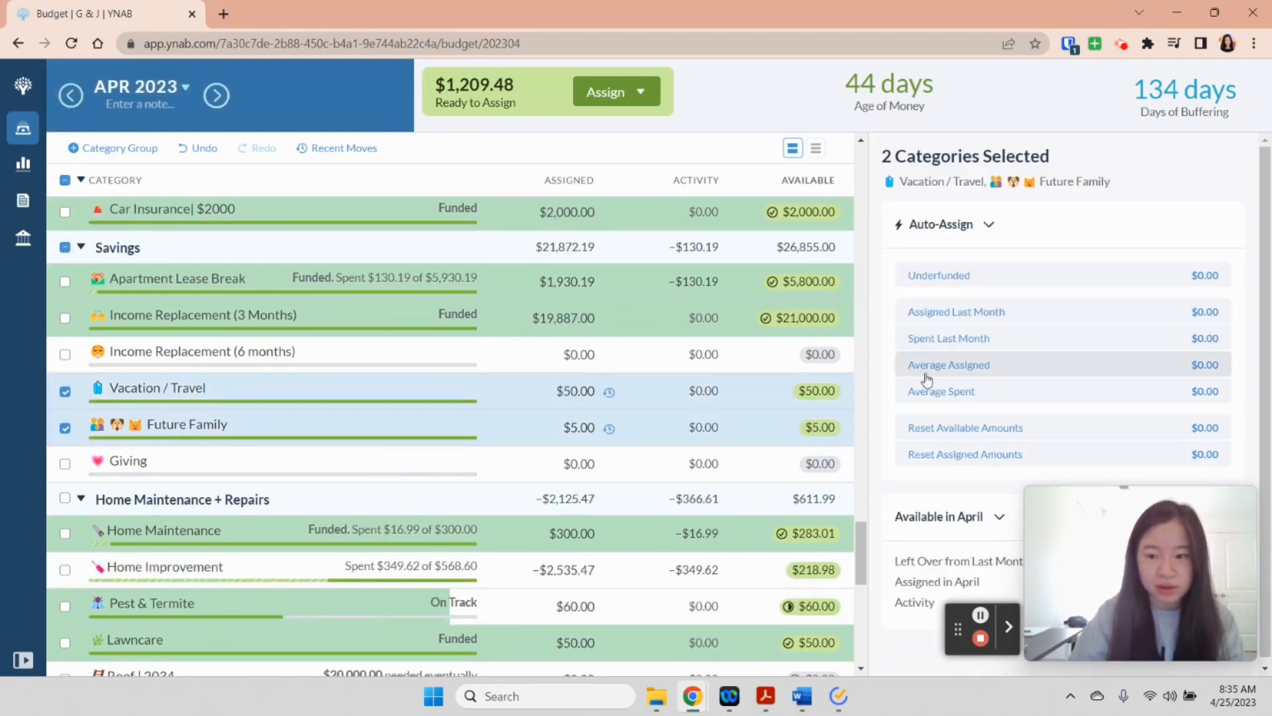
left_click(925, 454)
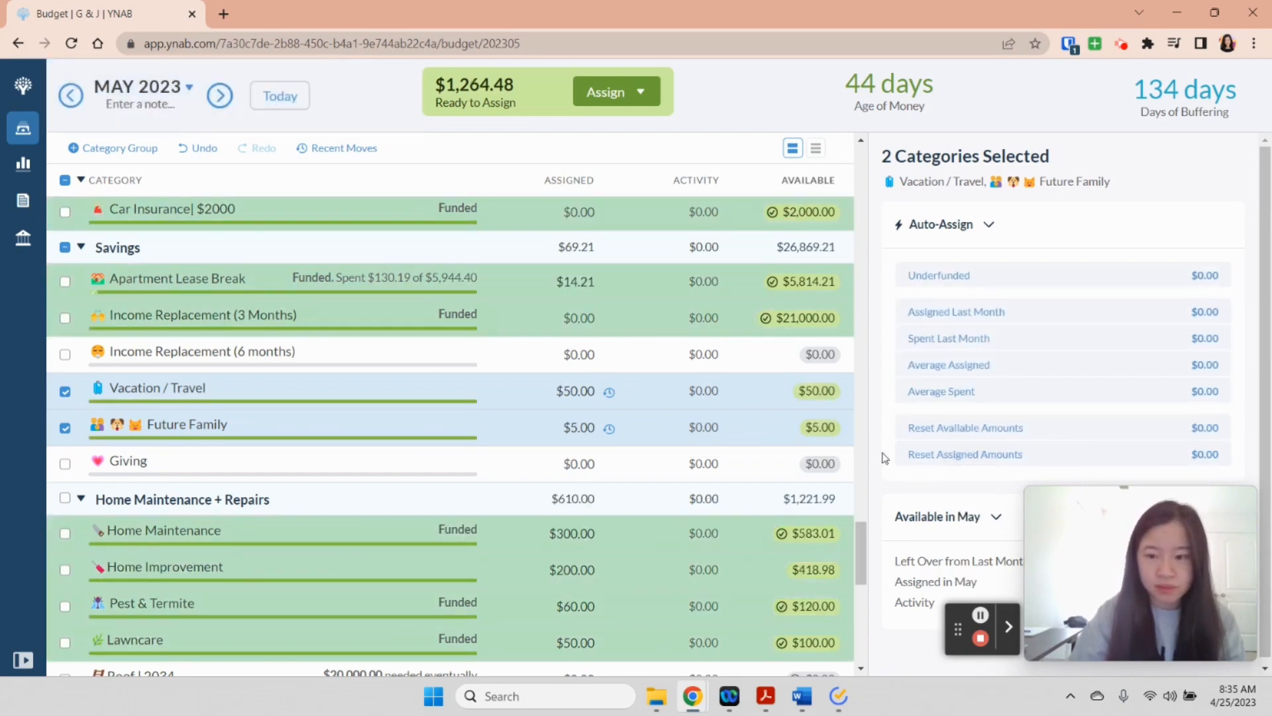
left_click(927, 455)
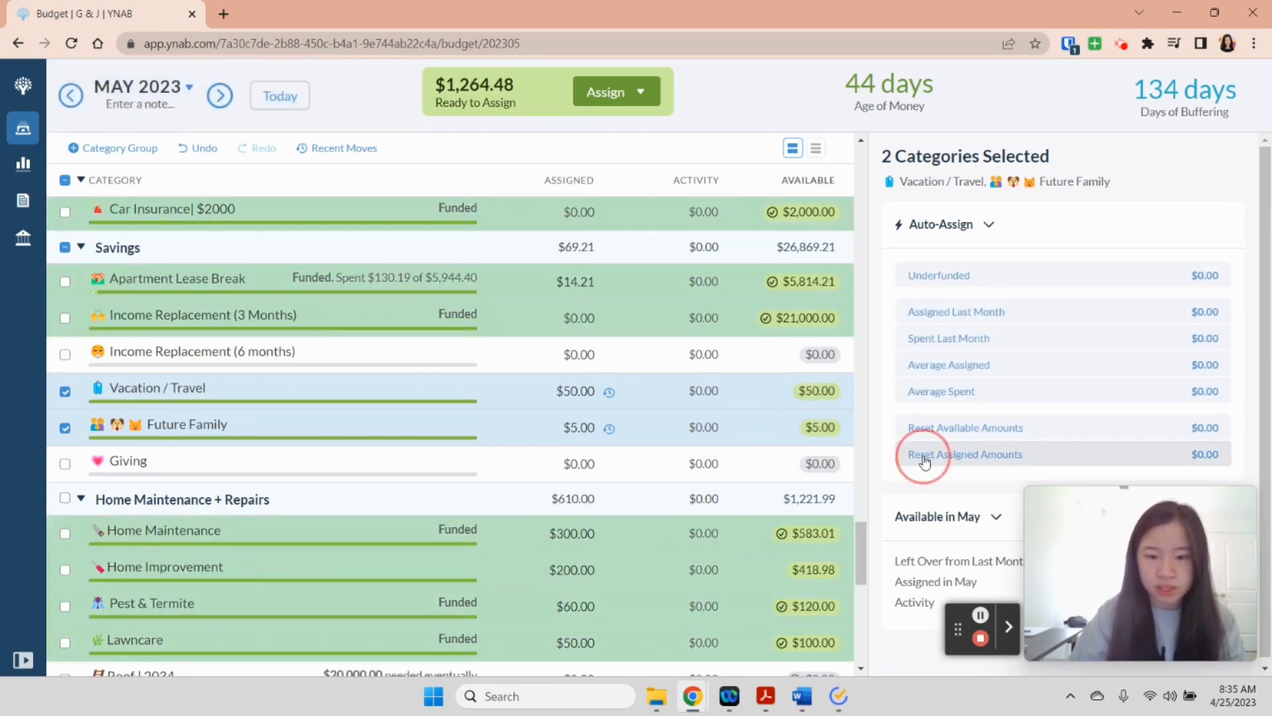
left_click(71, 95)
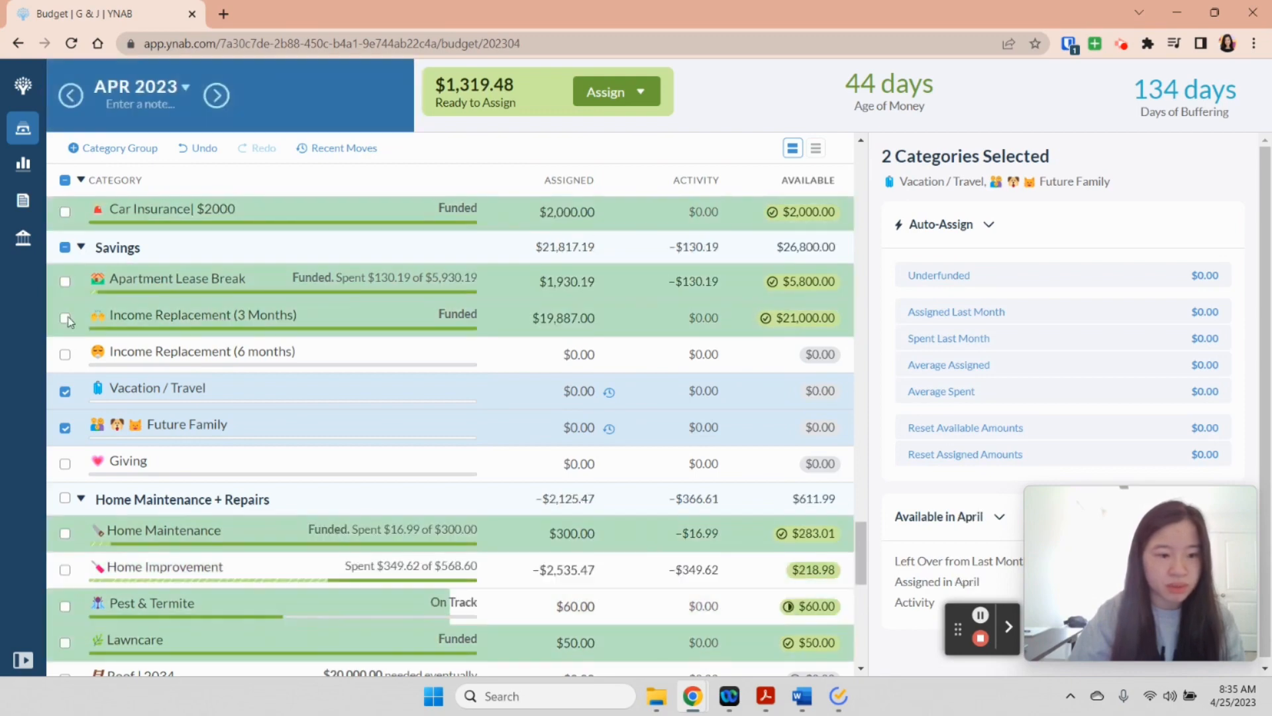
- Create a Savings Balance target of $21,000 without a due date for Income Replacement (6 months) and deselect the category
left_click(65, 391)
left_click(65, 427)
left_click(367, 356)
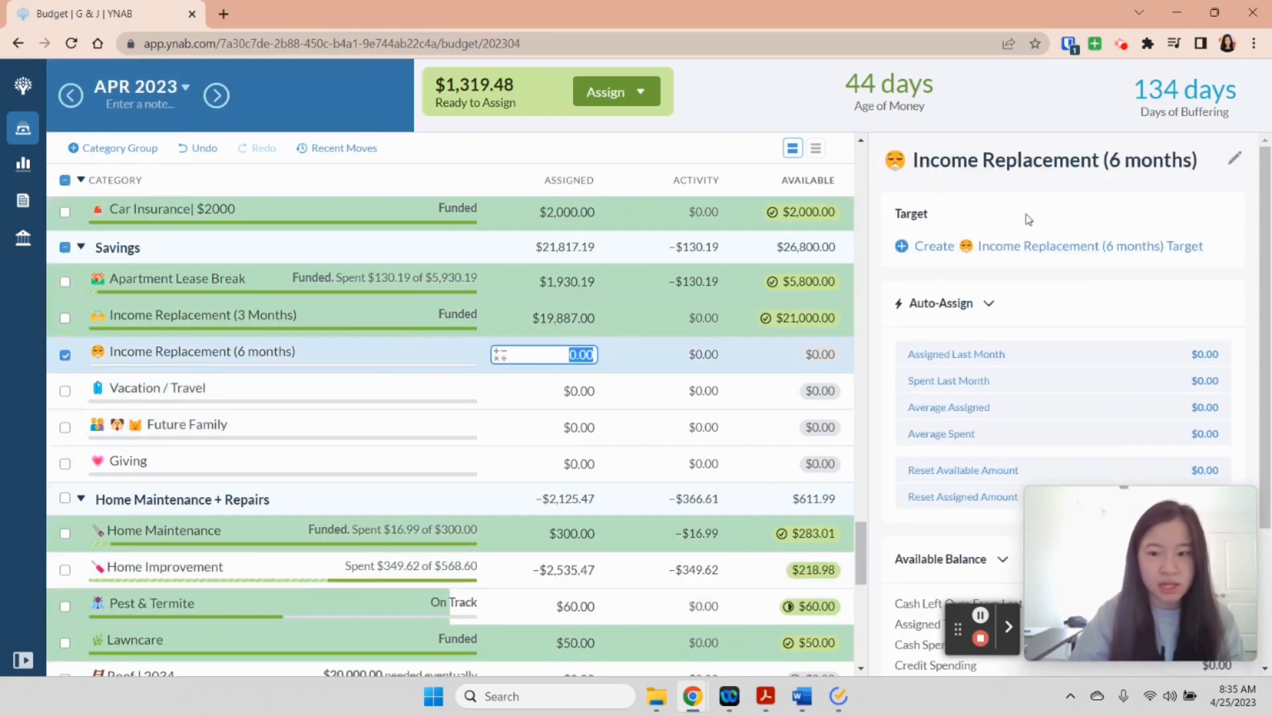
left_click(1064, 247)
left_click(1173, 431)
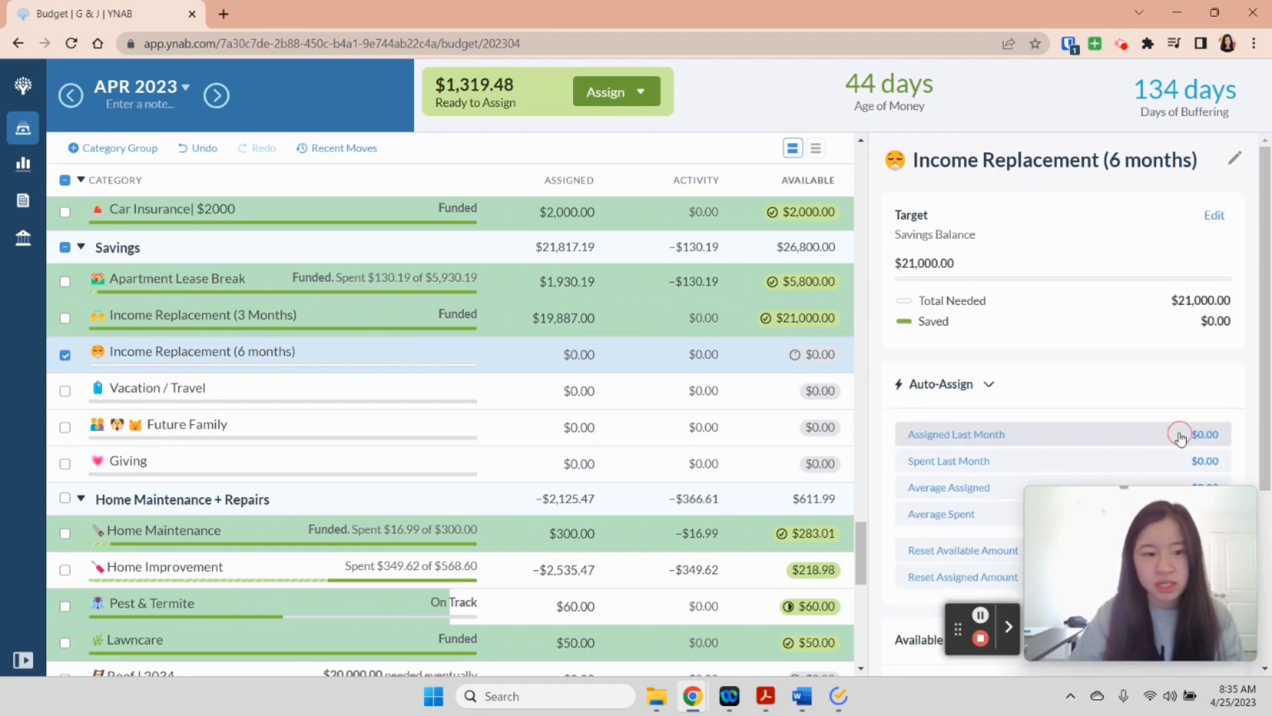
left_click(65, 356)
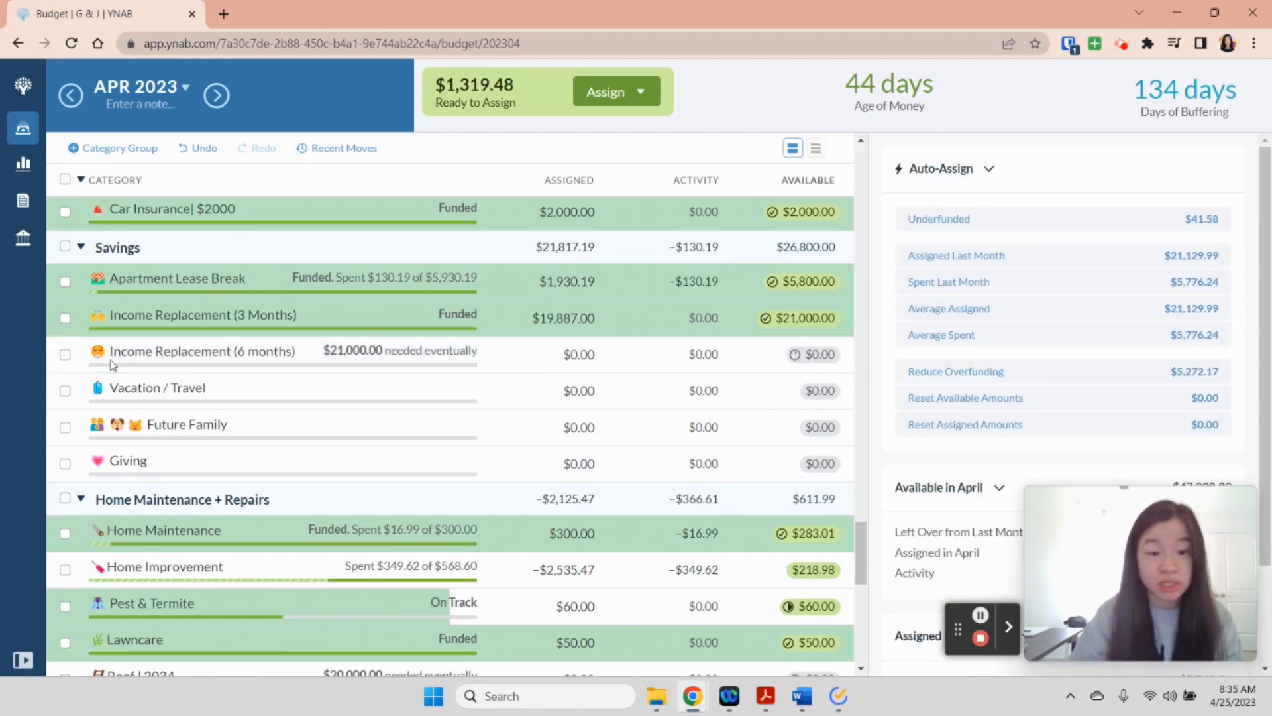
- Create a Savings Balance target of $2,000 without a due date for Vacation / Travel and deselect the category
left_click(247, 394)
left_click(962, 245)
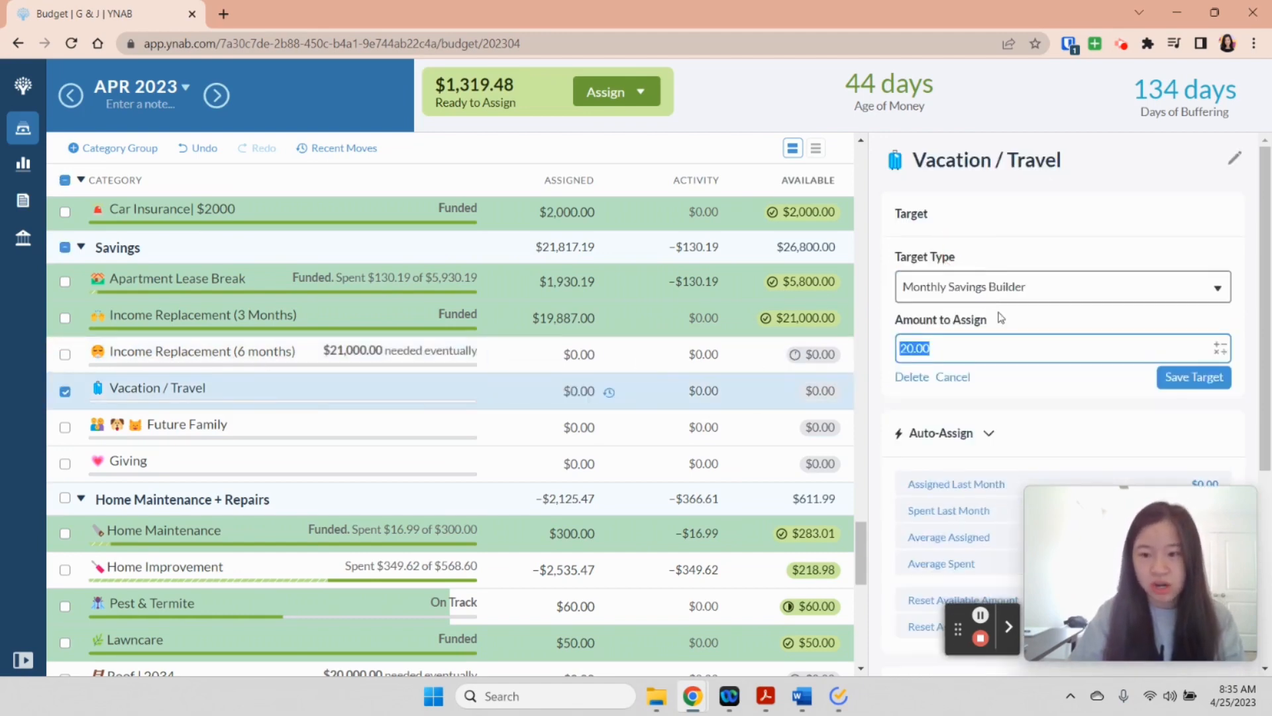
left_click(1007, 287)
left_click(1014, 430)
left_click(1002, 346)
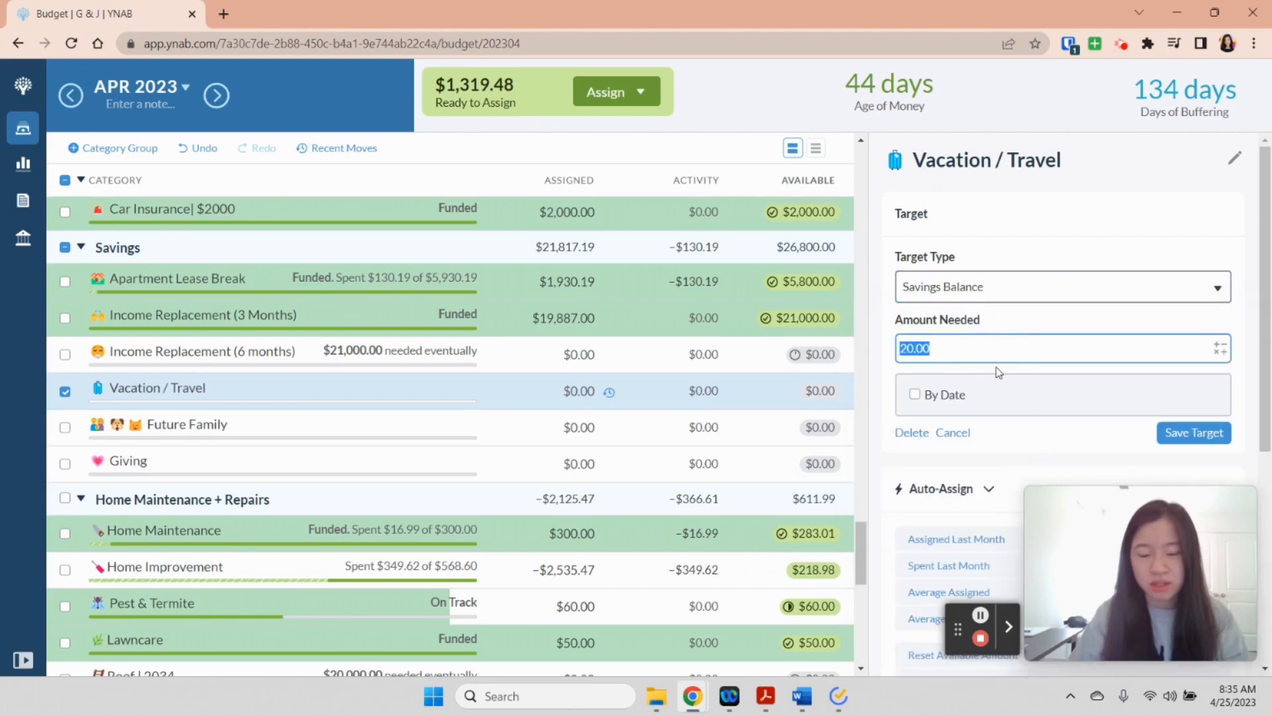
type("200")
key("Return")
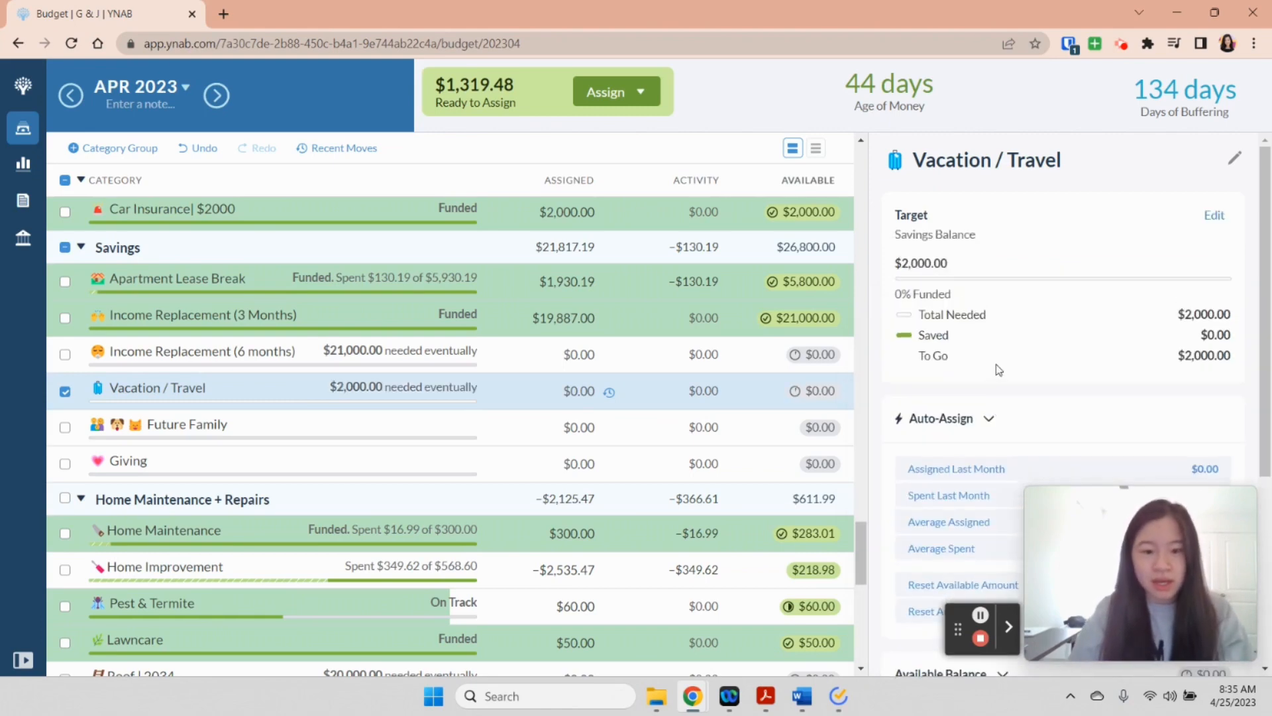
left_click(65, 391)
- Create a Savings Balance target of $2,000 without a due date for Future Family and deselect the category
left_click(292, 430)
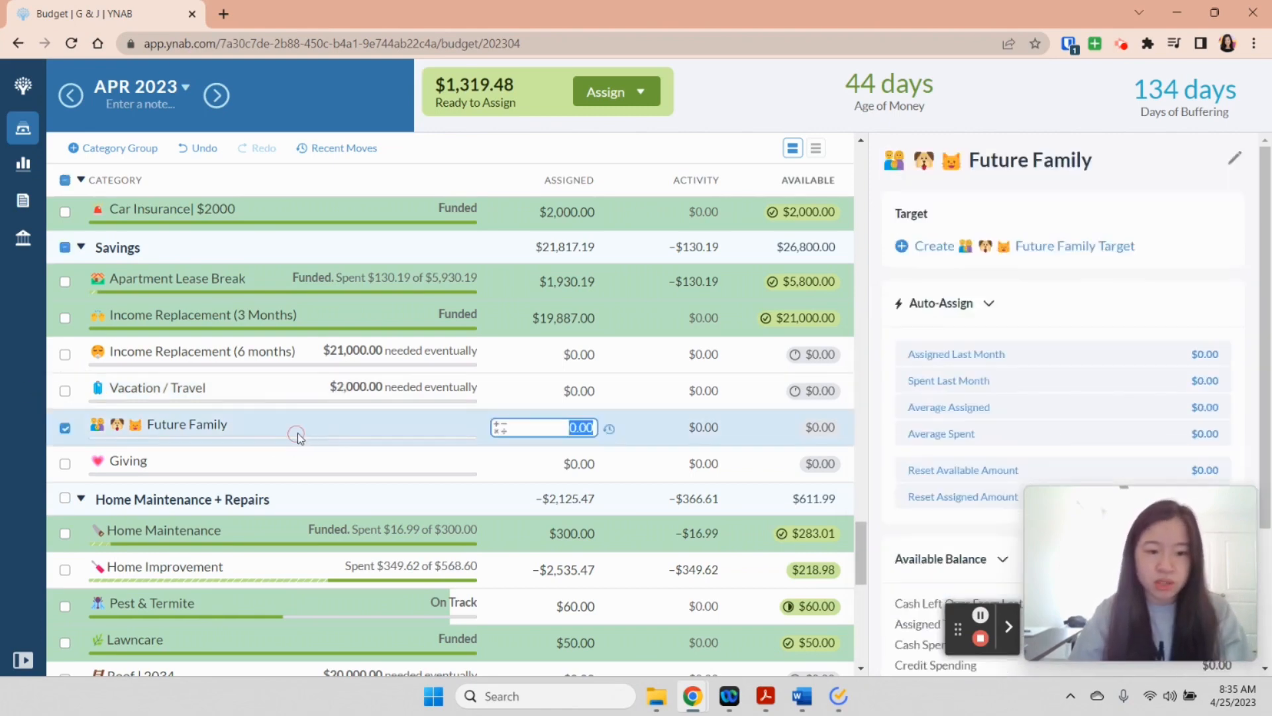
left_click(1053, 257)
type("2000")
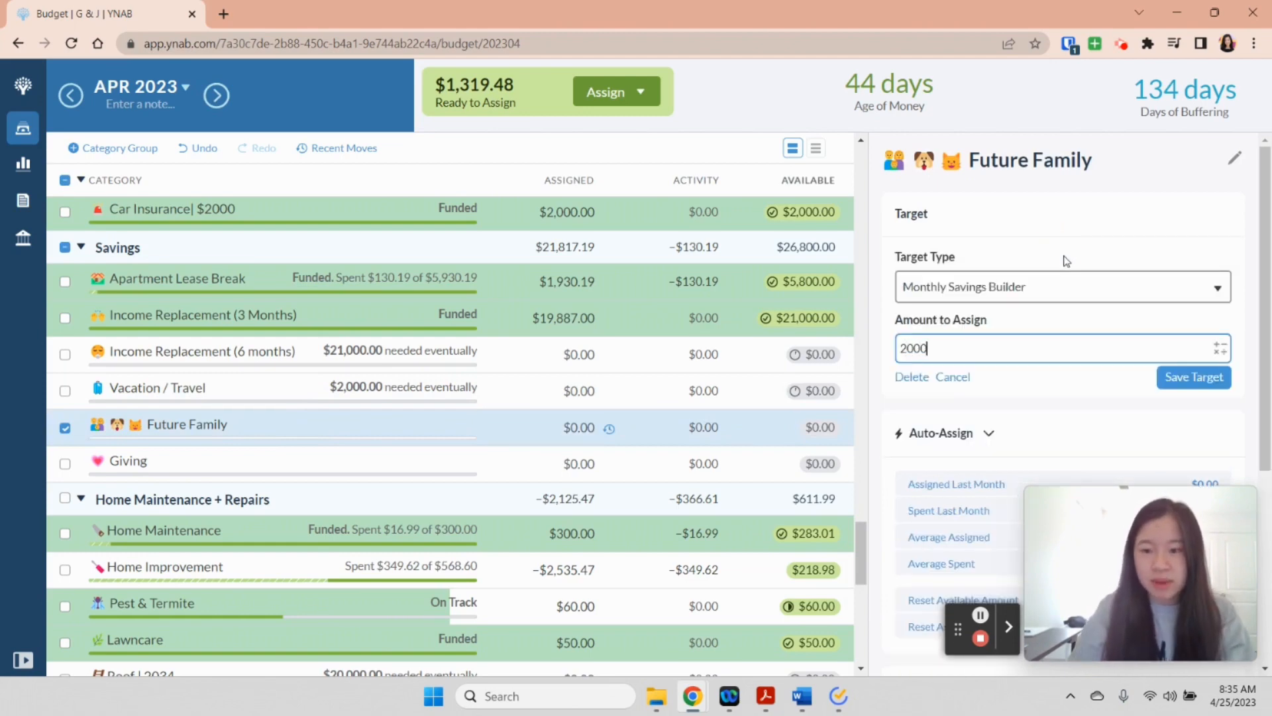
left_click(1029, 296)
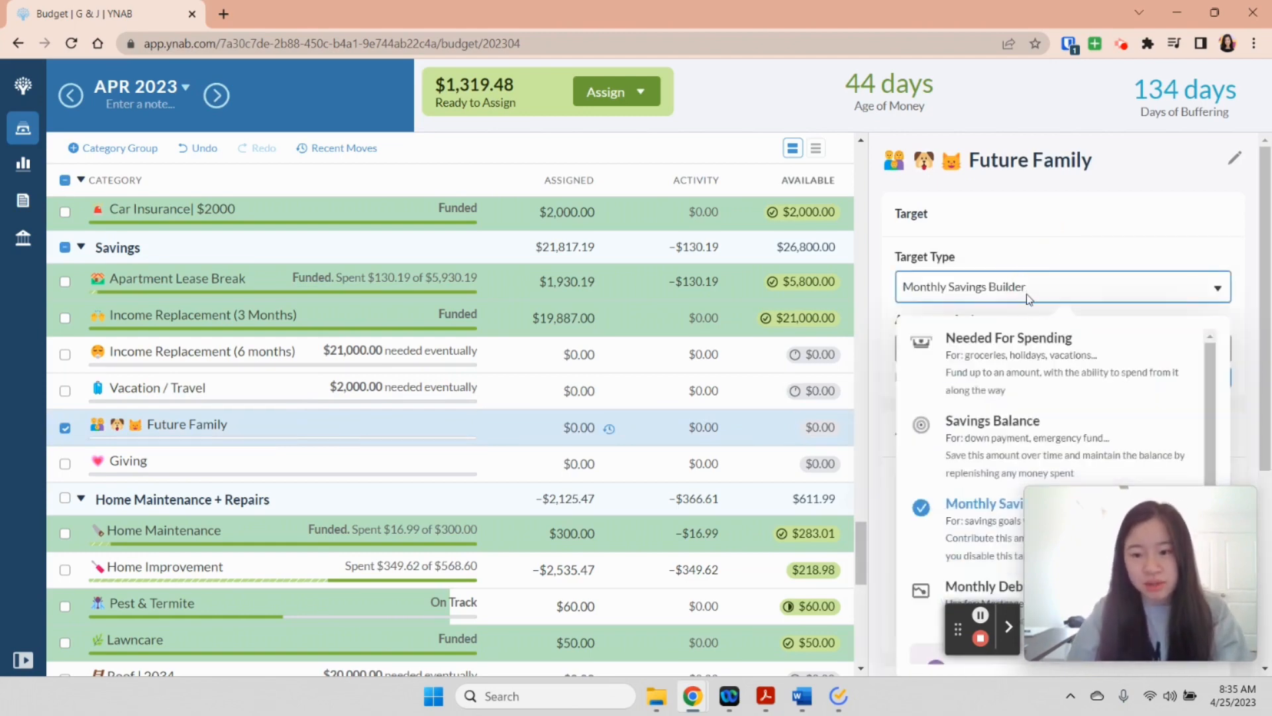
left_click(1024, 416)
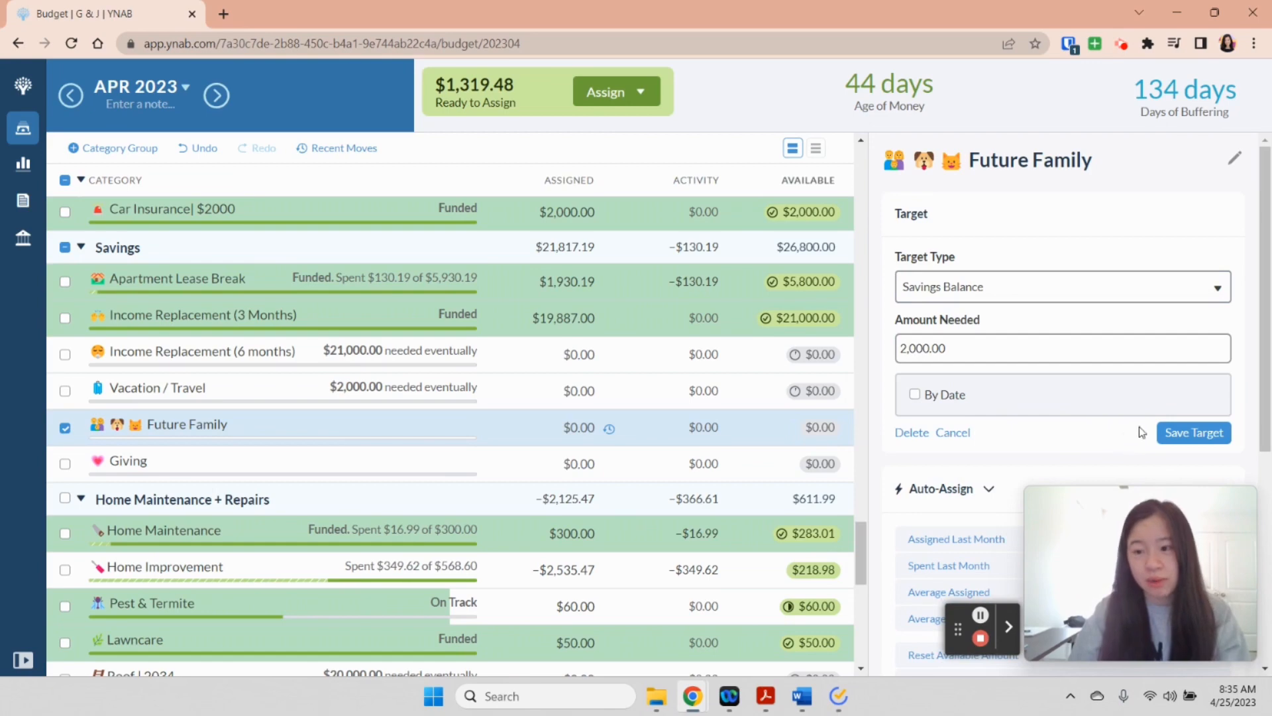
left_click(1173, 432)
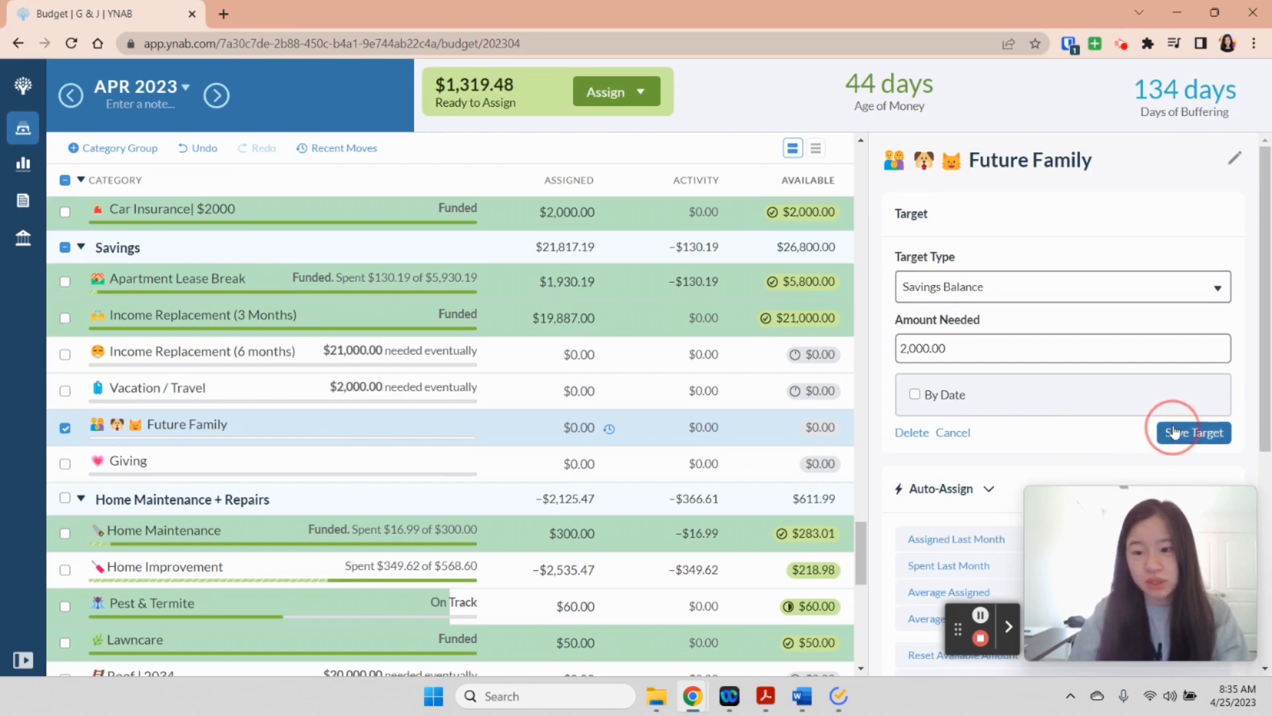
left_click(65, 428)
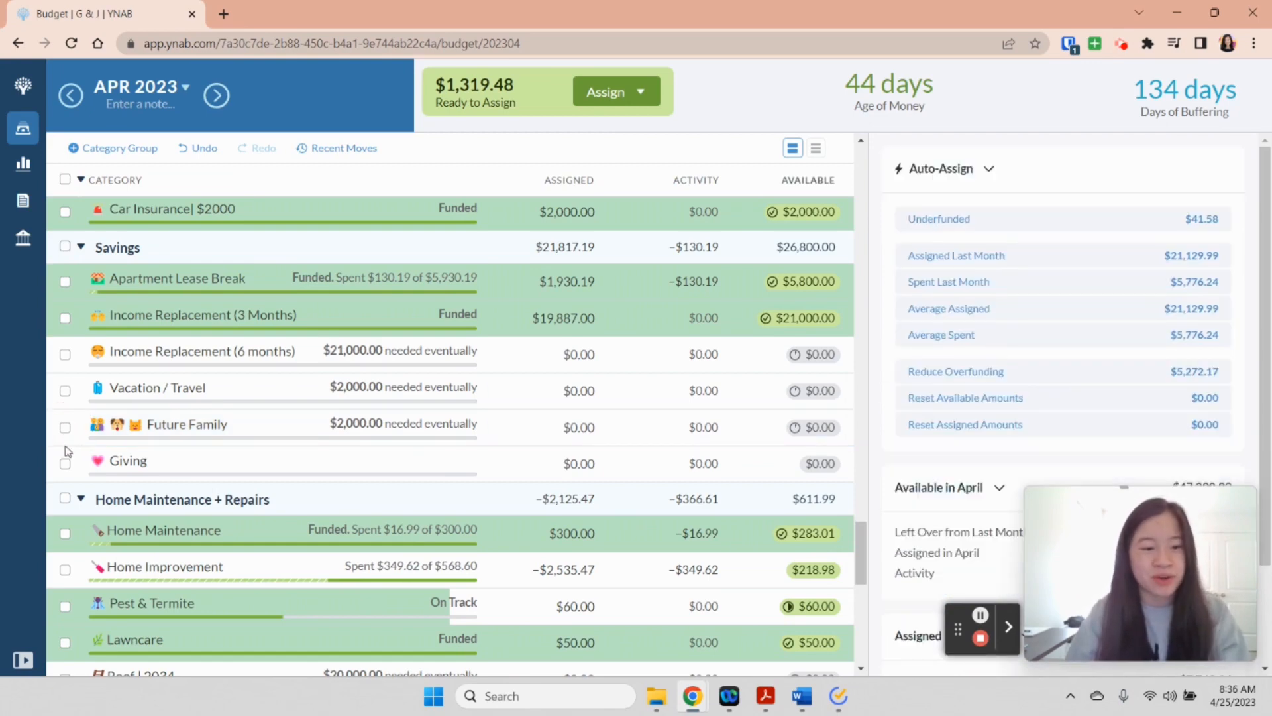
- In June 2023, assign the full $1,319.48 that is ready to assign to (3) Home Insurance under Prioritized Savings
left_click(219, 95)
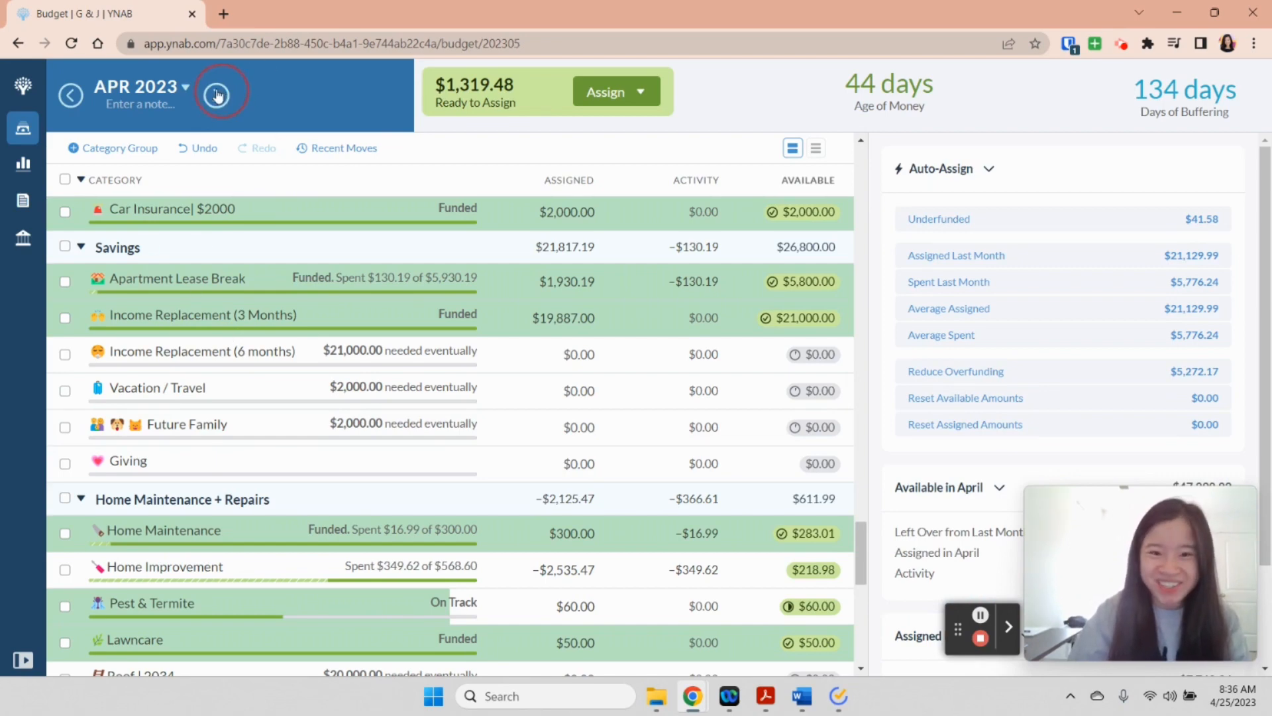
left_click(217, 96)
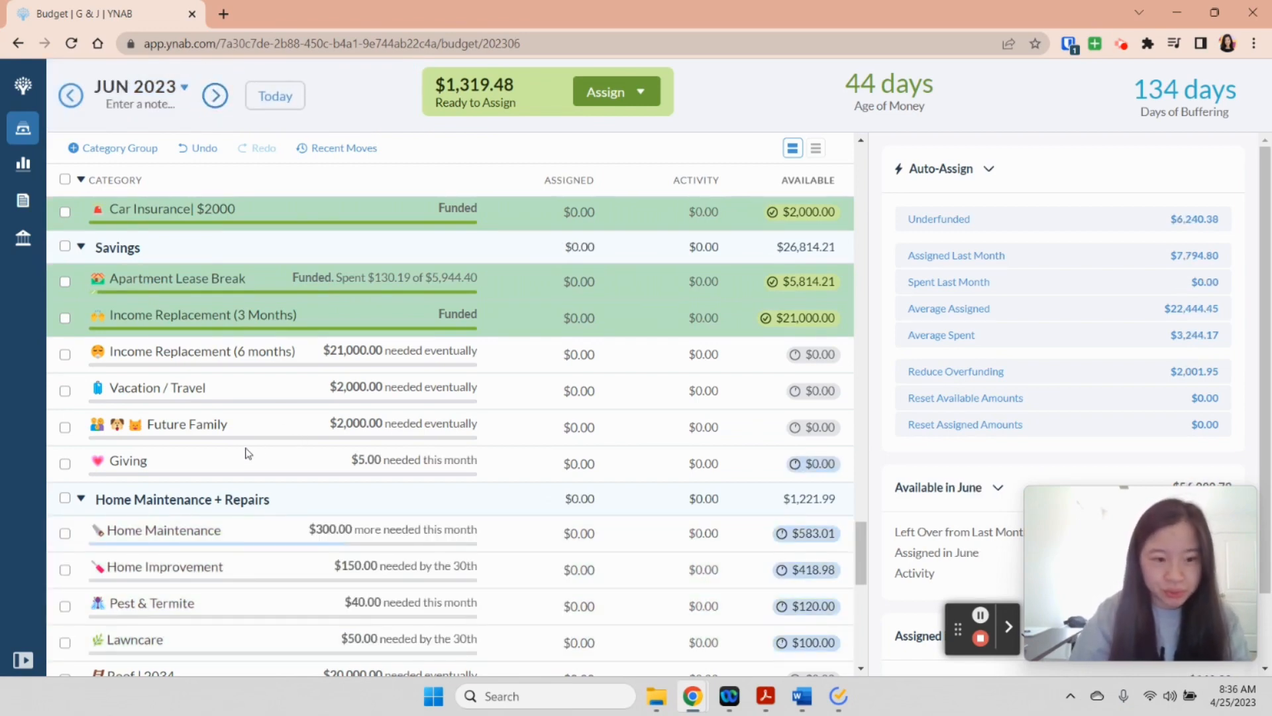
scroll(233, 450, "up", 1)
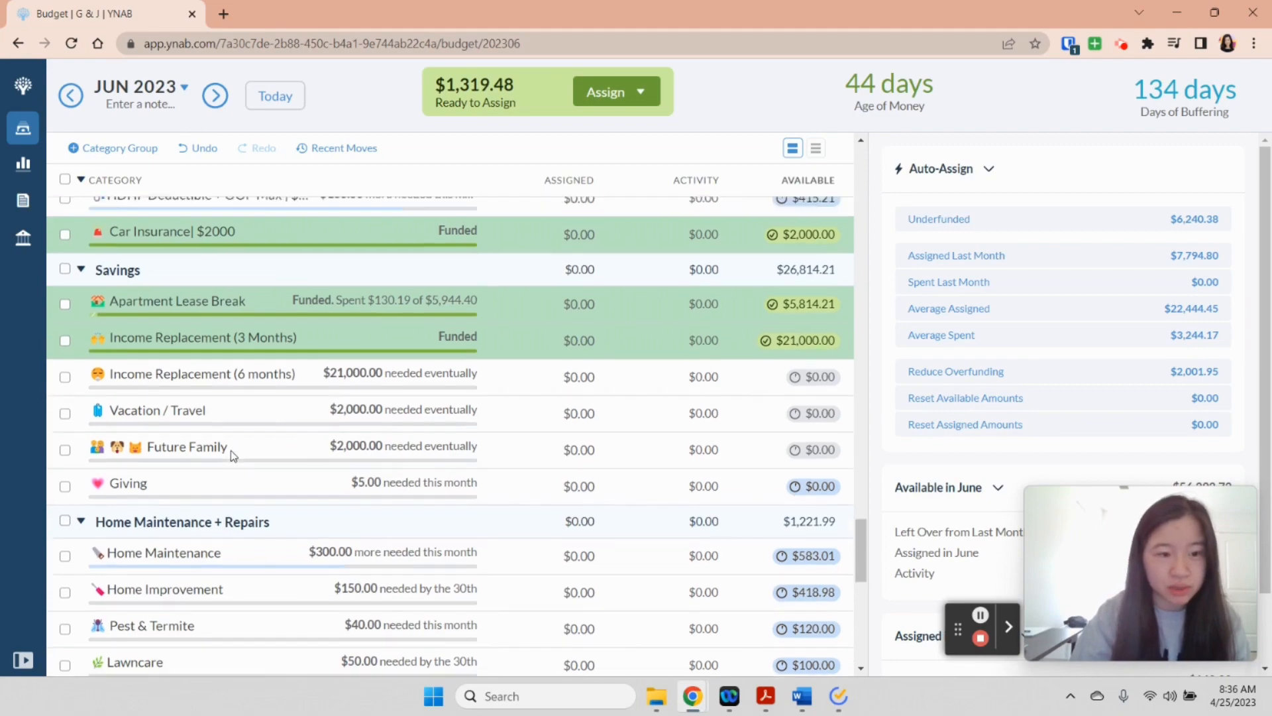
scroll(227, 472, "up", 10)
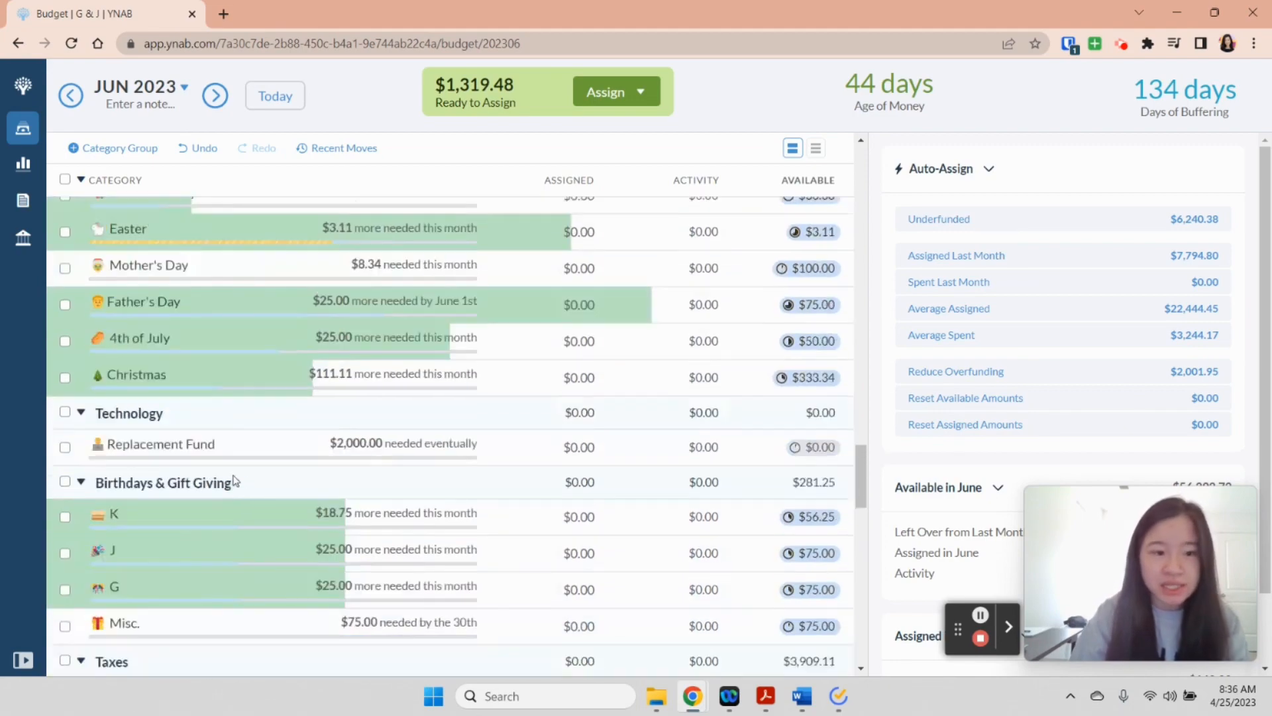
scroll(245, 484, "up", 15)
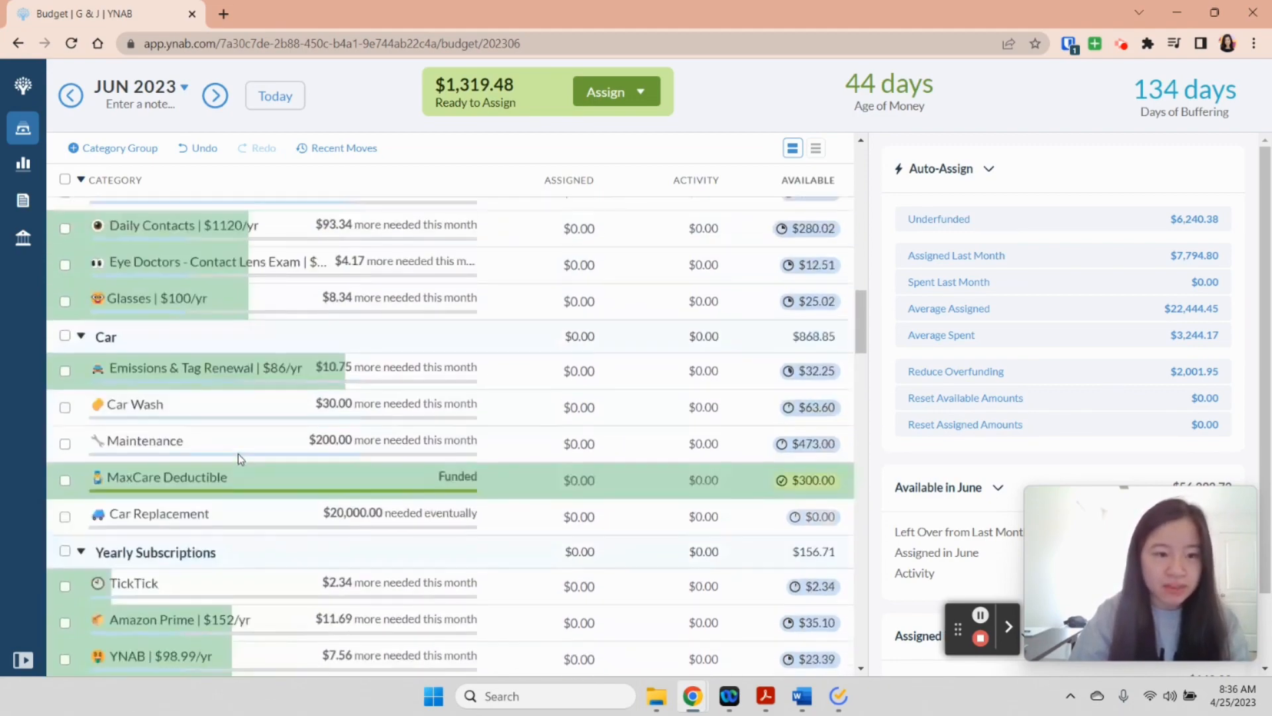
scroll(233, 474, "down", 2)
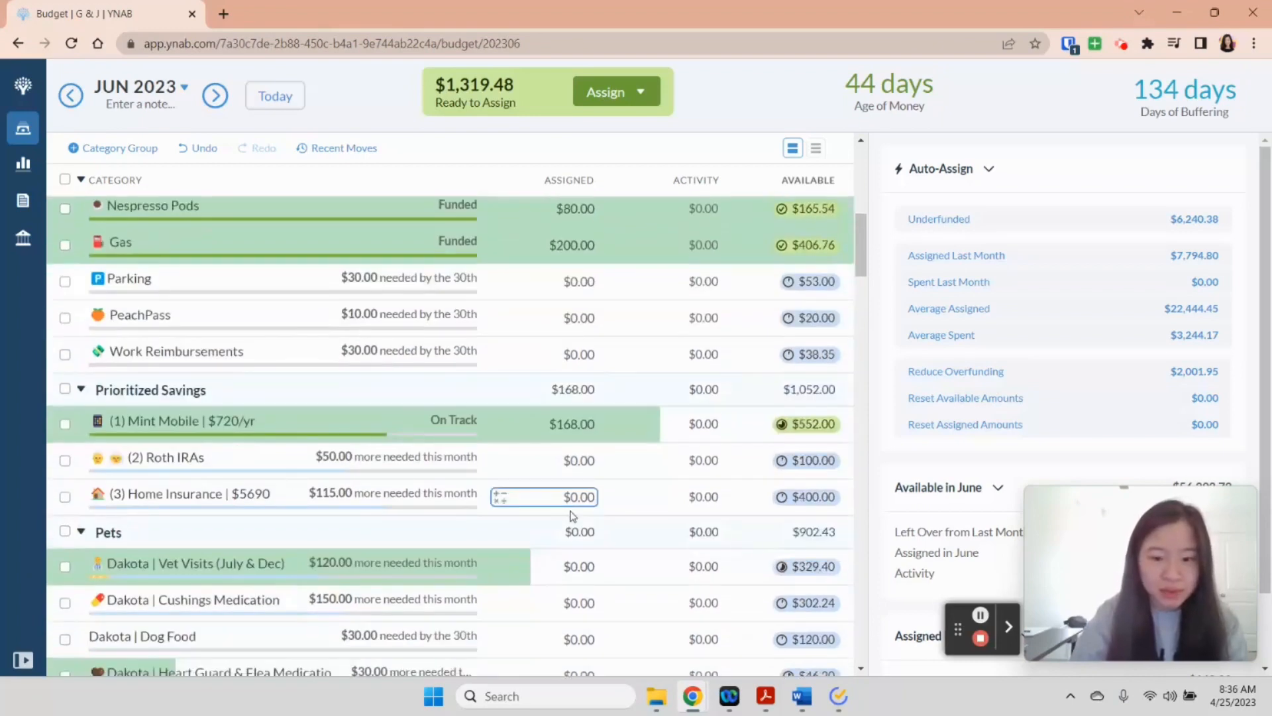
left_click(626, 98)
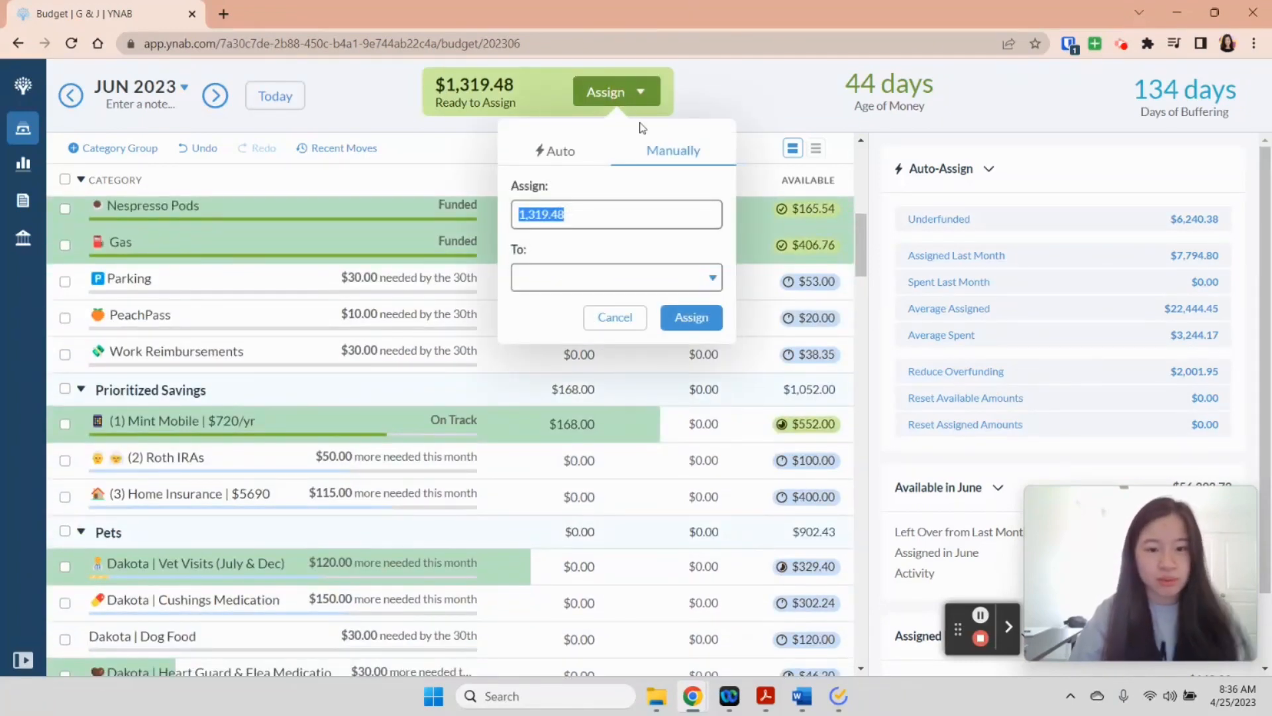
left_click(609, 277)
type("home")
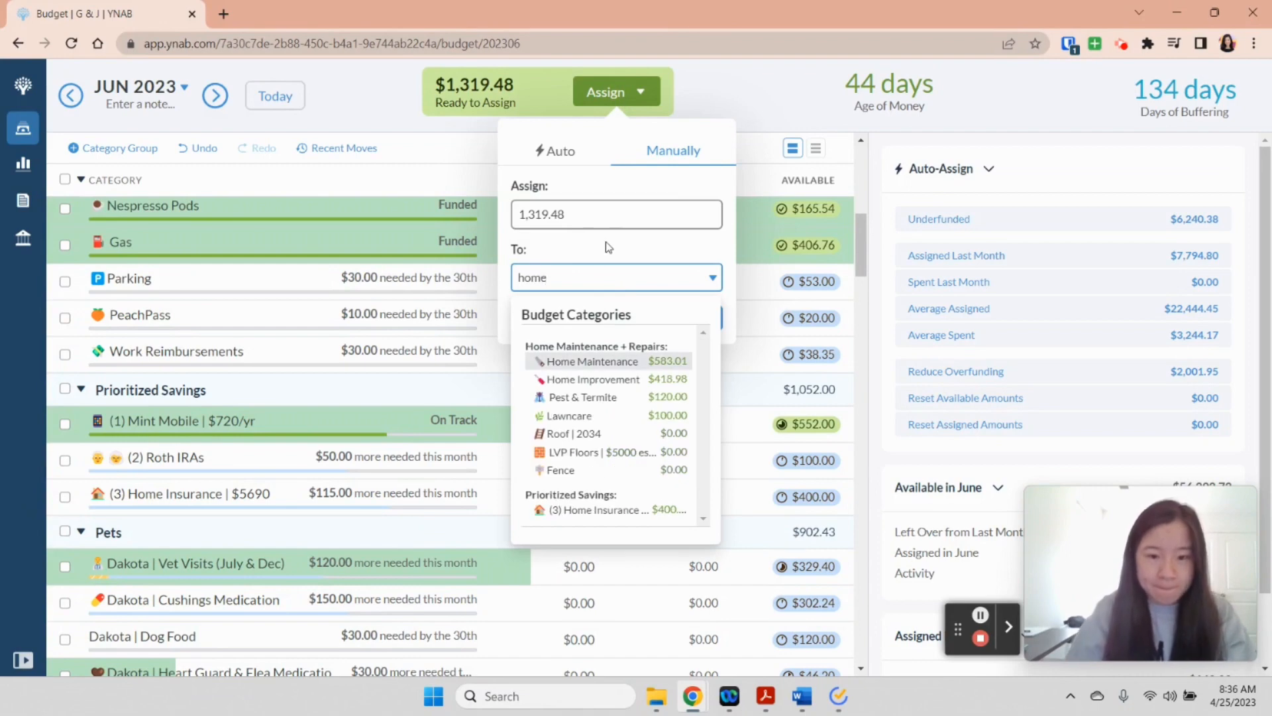
left_click(615, 510)
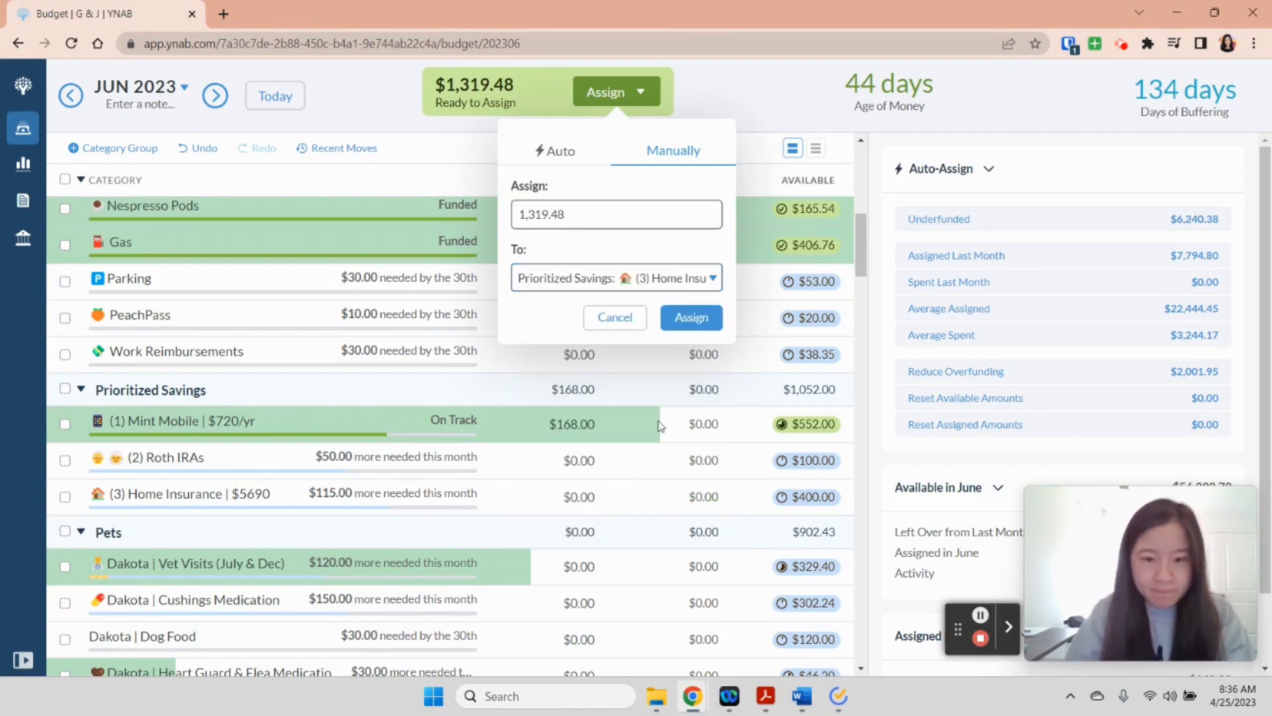
left_click(695, 317)
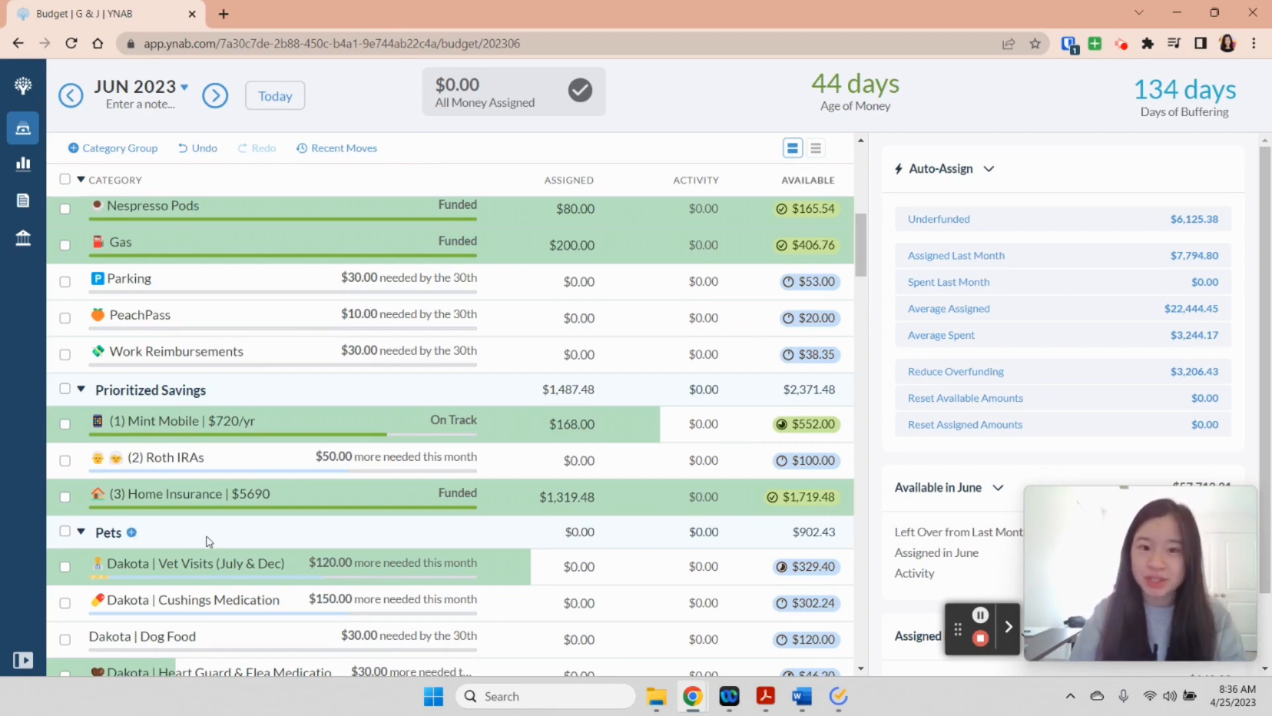
- Review the June 2023 funding of the categories from Debts down through Pets and Medical
scroll(204, 528, "up", 9)
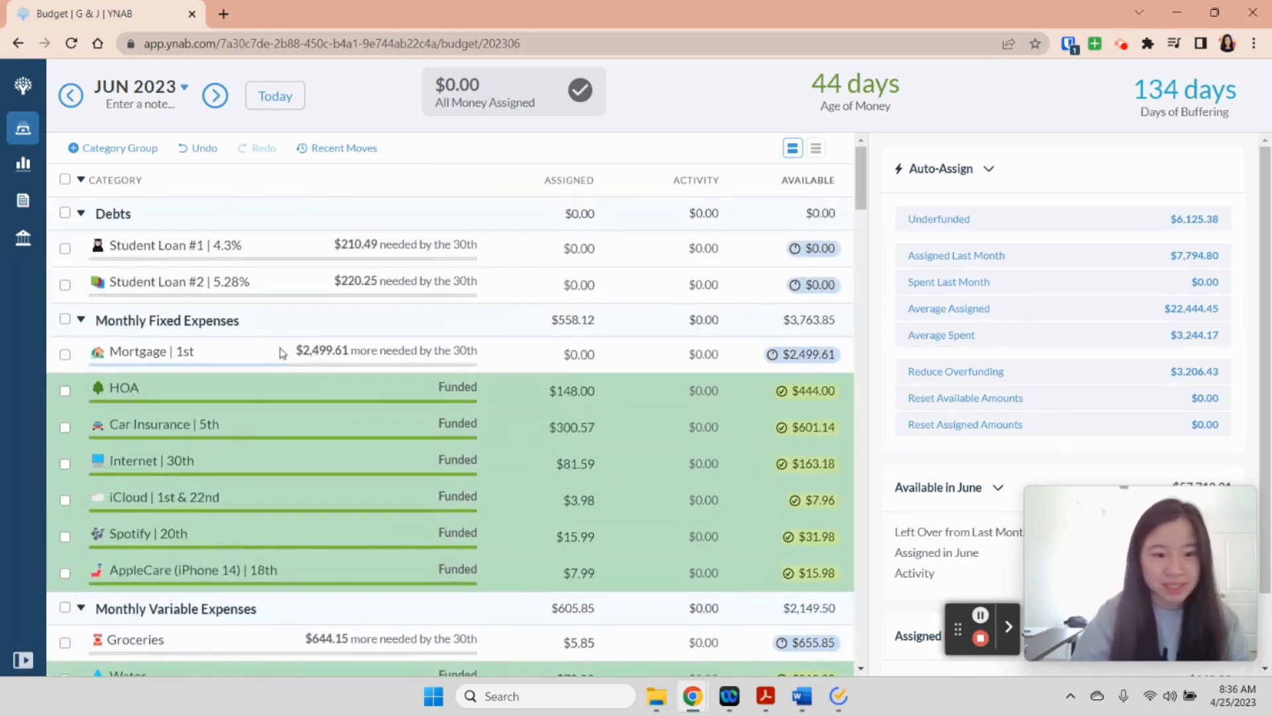
scroll(274, 358, "down", 4)
scroll(263, 385, "down", 1)
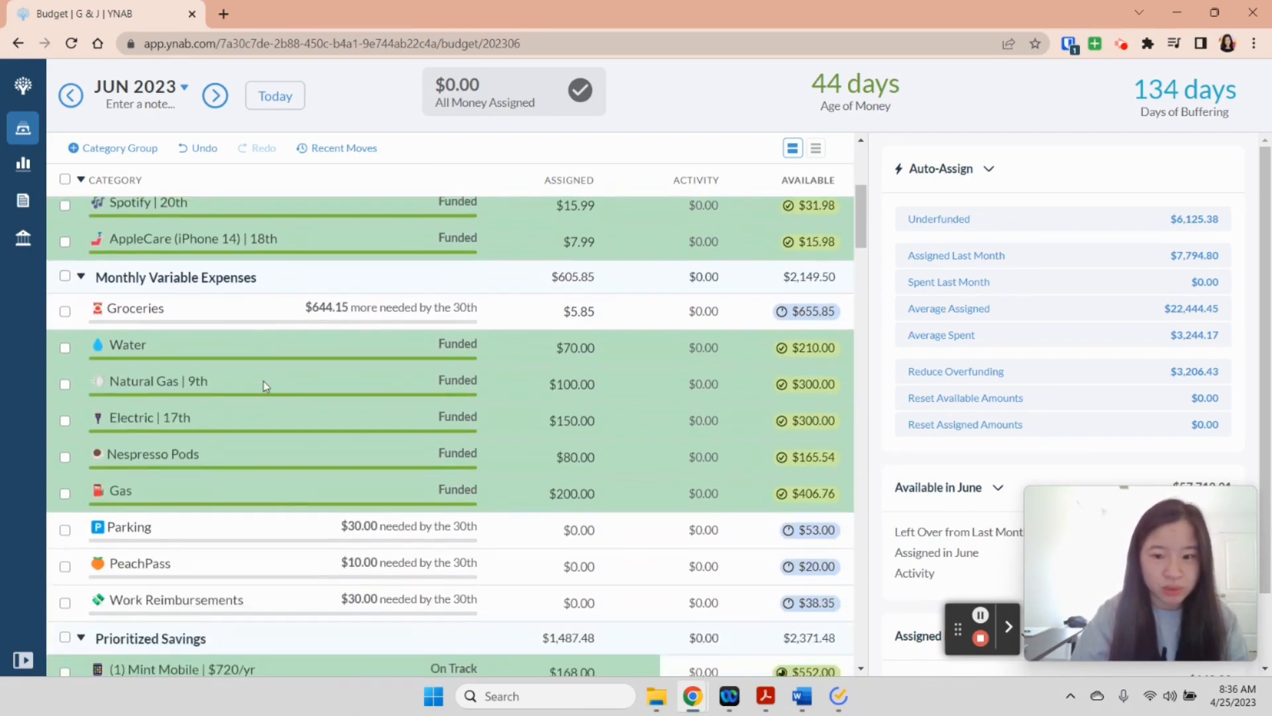
scroll(265, 394, "down", 5)
scroll(267, 404, "down", 5)
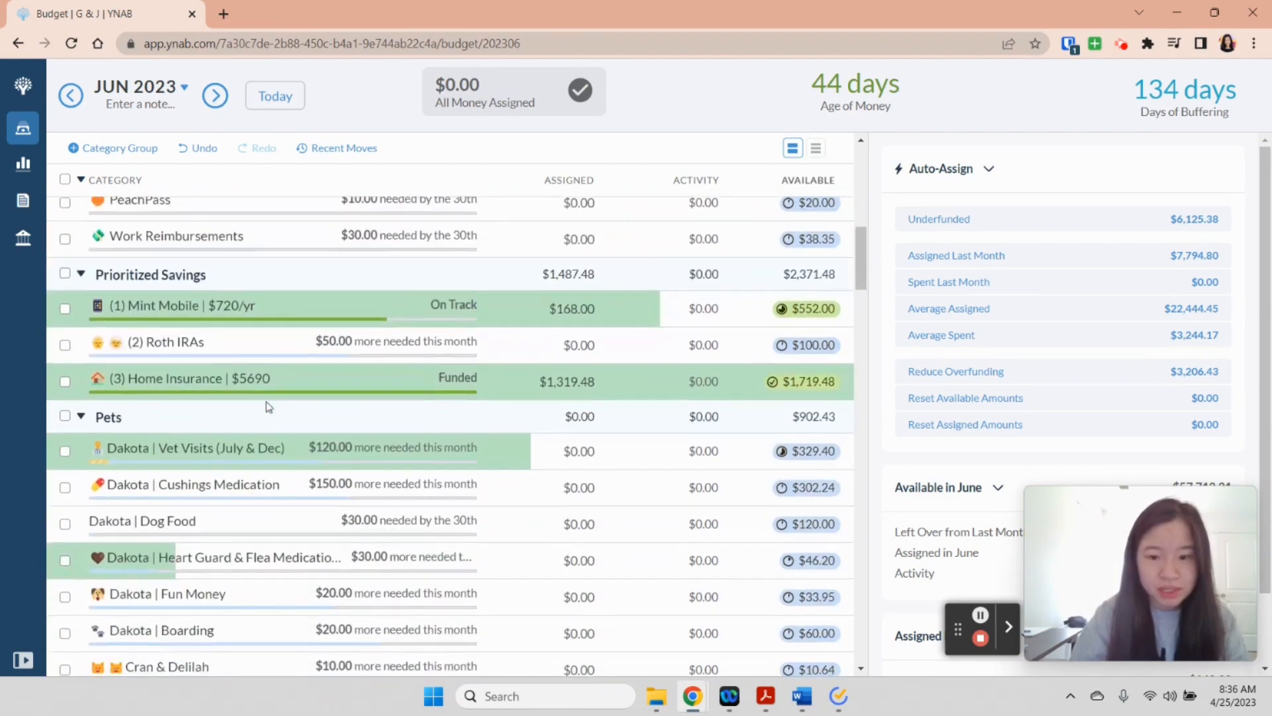
scroll(269, 407, "down", 2)
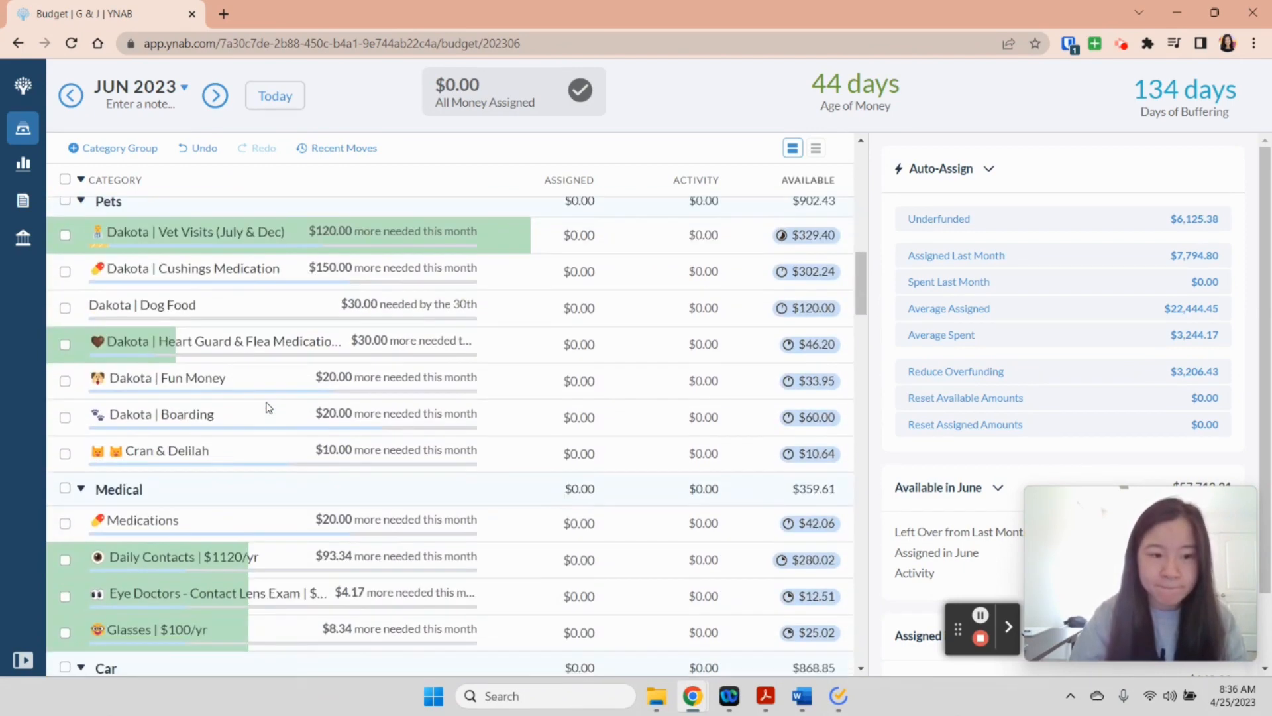
- Return to April 2023 and create a Savings Balance target of $400 without a due date for Couples Photos | Apr 2025
left_click(275, 95)
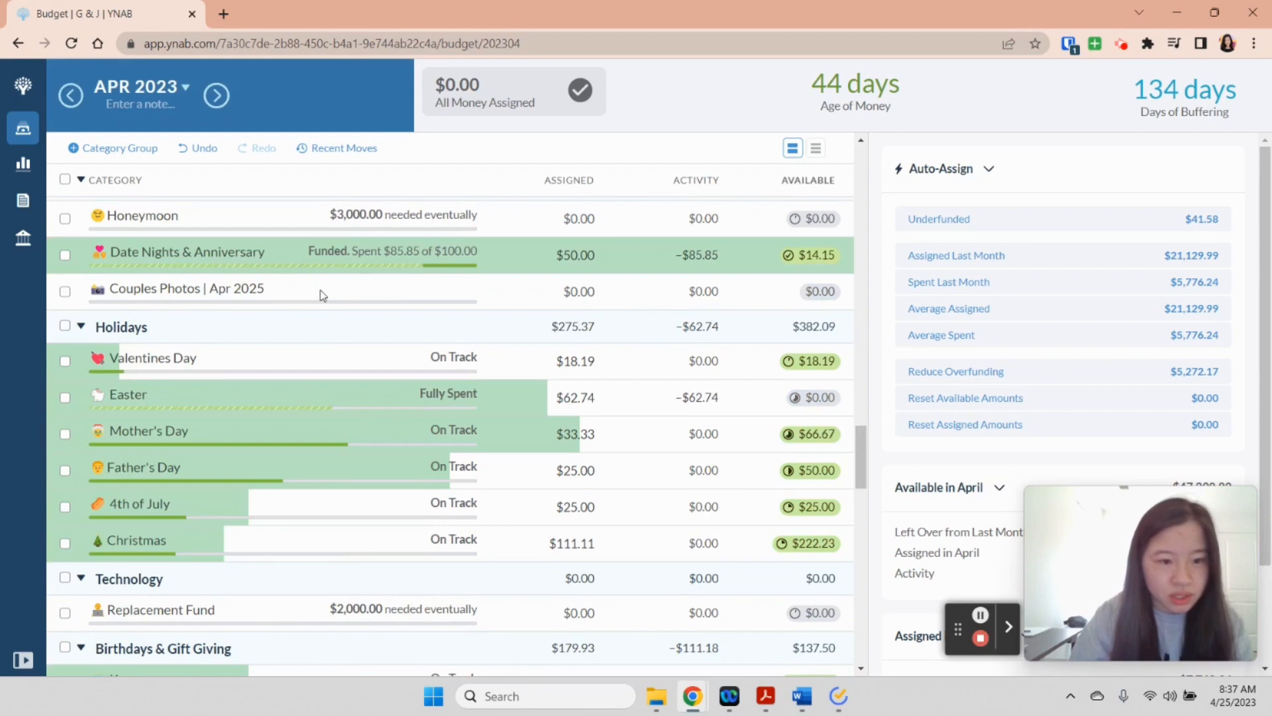
left_click(320, 289)
left_click(1003, 246)
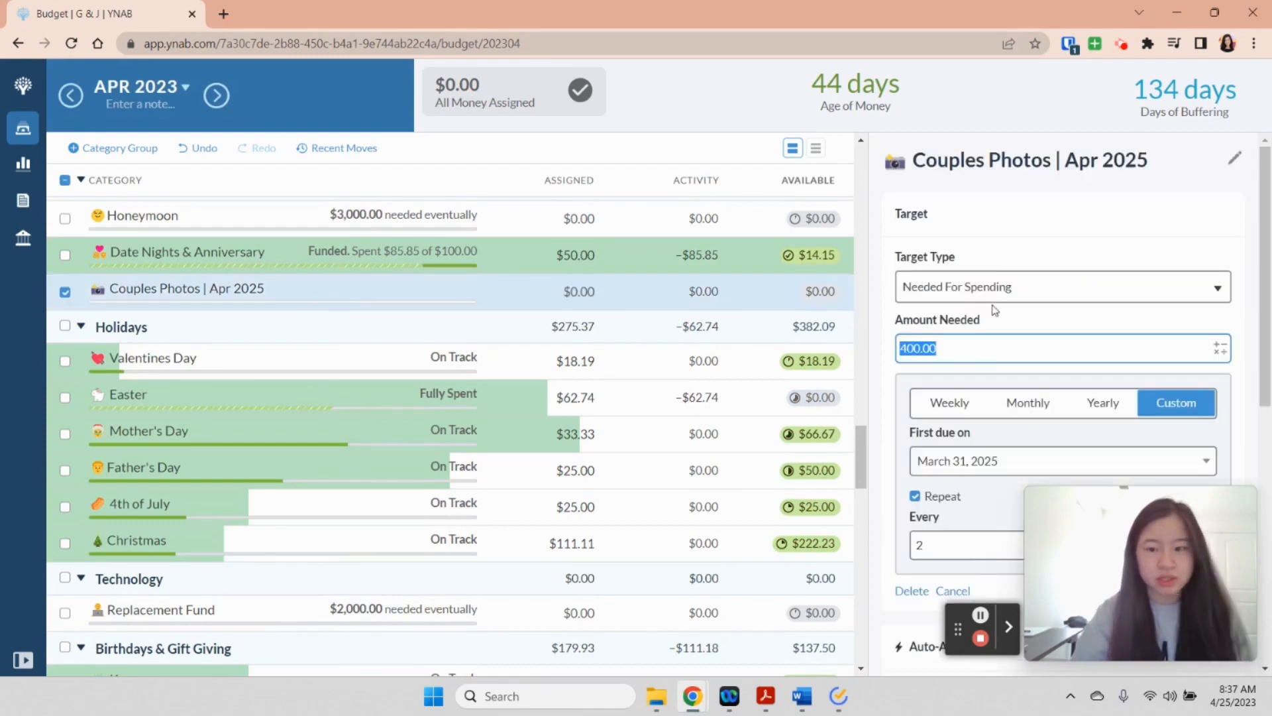
left_click(1026, 292)
left_click(1024, 447)
left_click(949, 398)
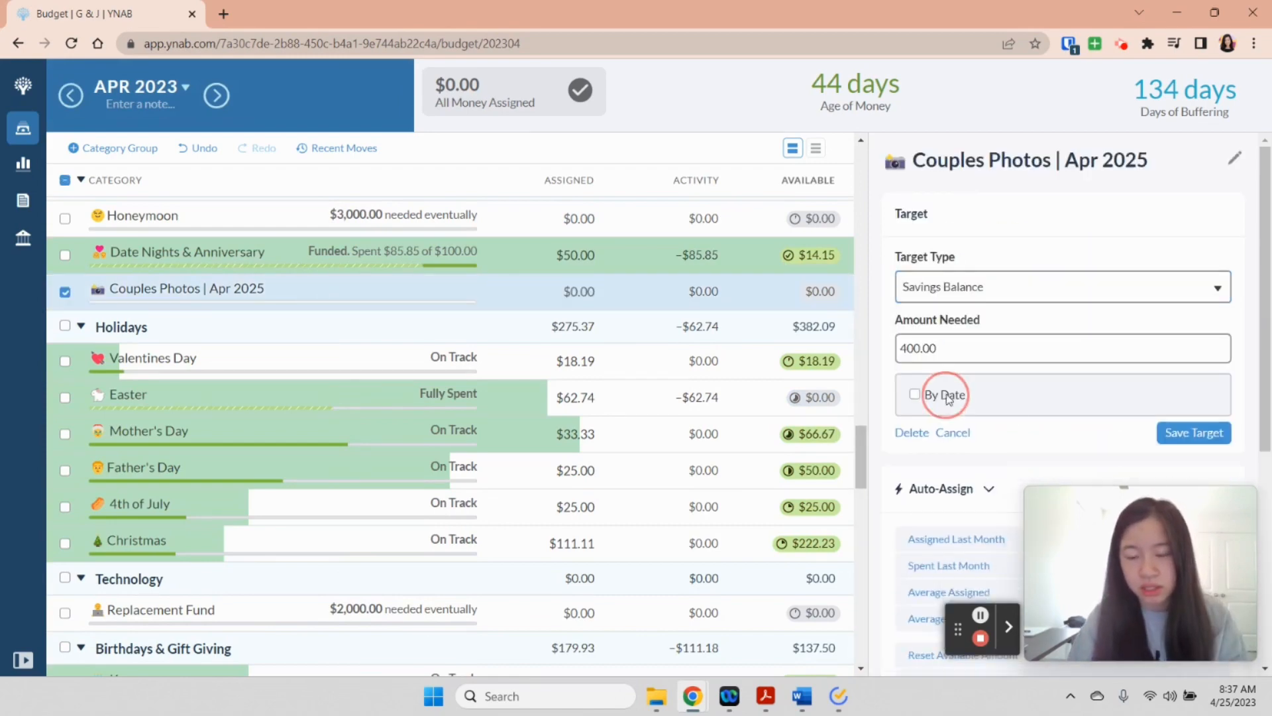
left_click(1186, 432)
left_click(64, 292)
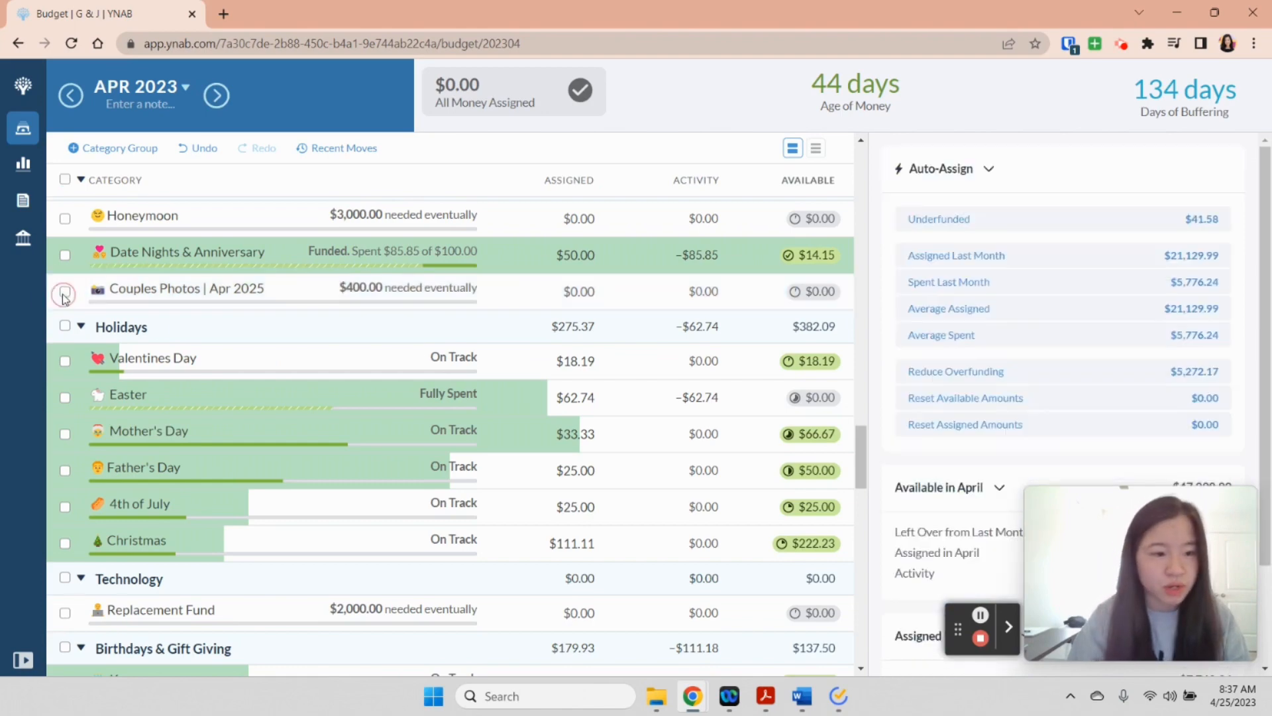
- Check the May and June 2023 targets, then create an April Savings Balance target of $5,000 without a due date for Fence
left_click(213, 98)
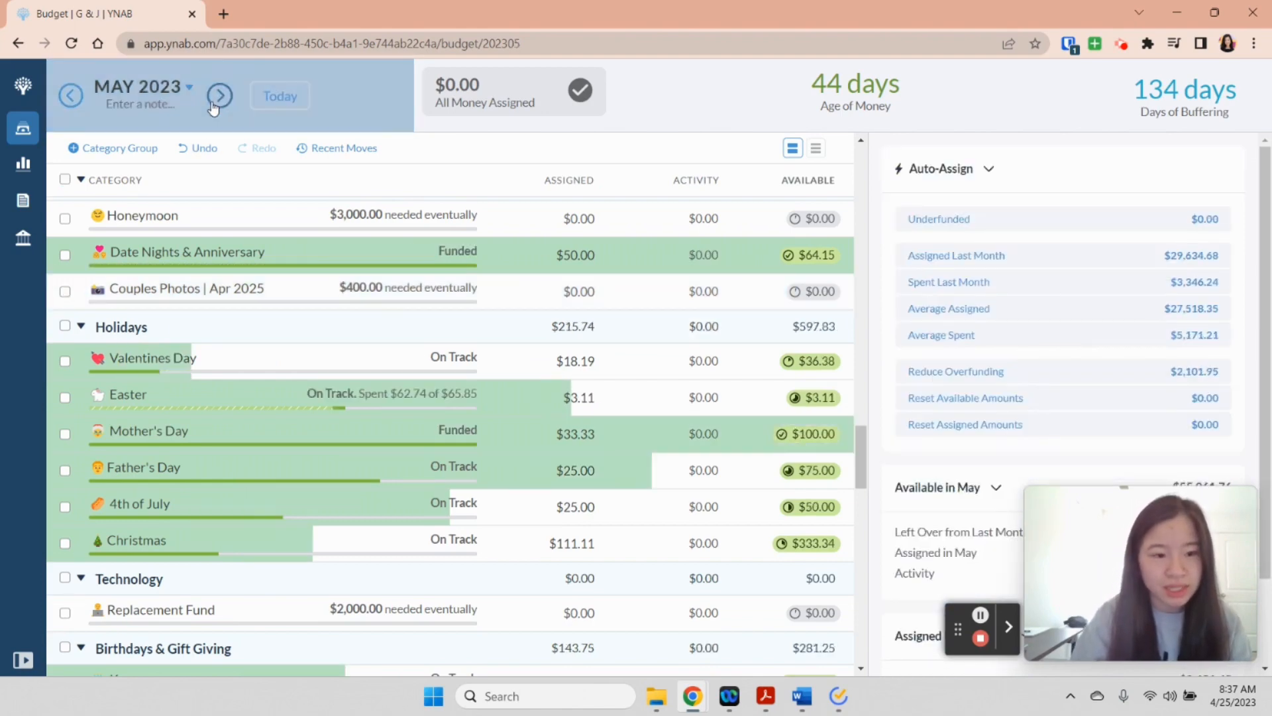
scroll(239, 300, "down", 3)
scroll(239, 300, "down", 7)
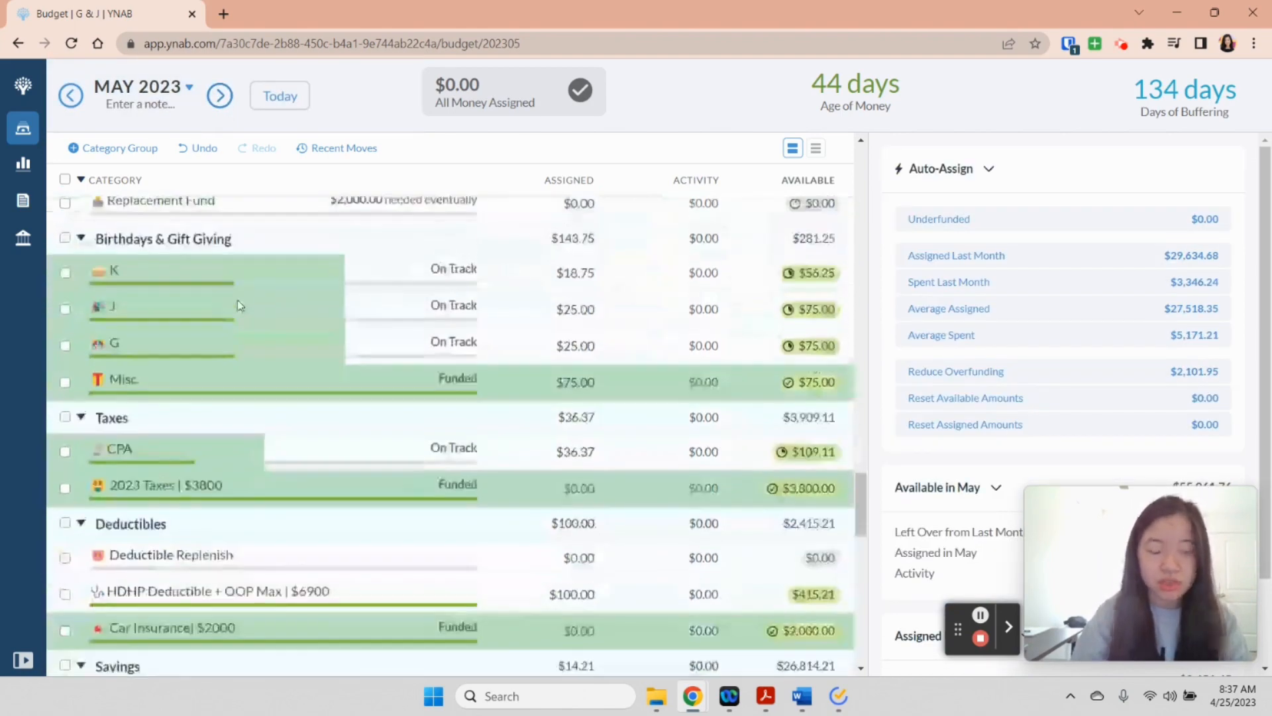
scroll(354, 318, "up", 2)
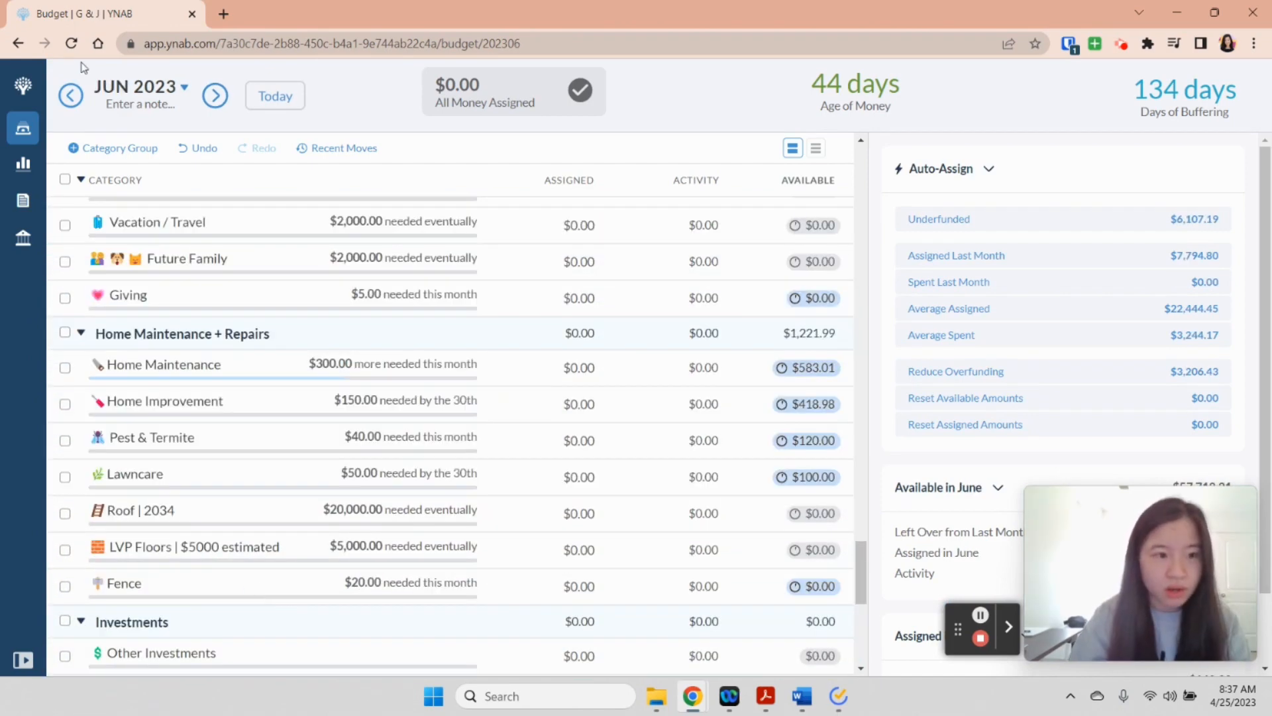
left_click(71, 96)
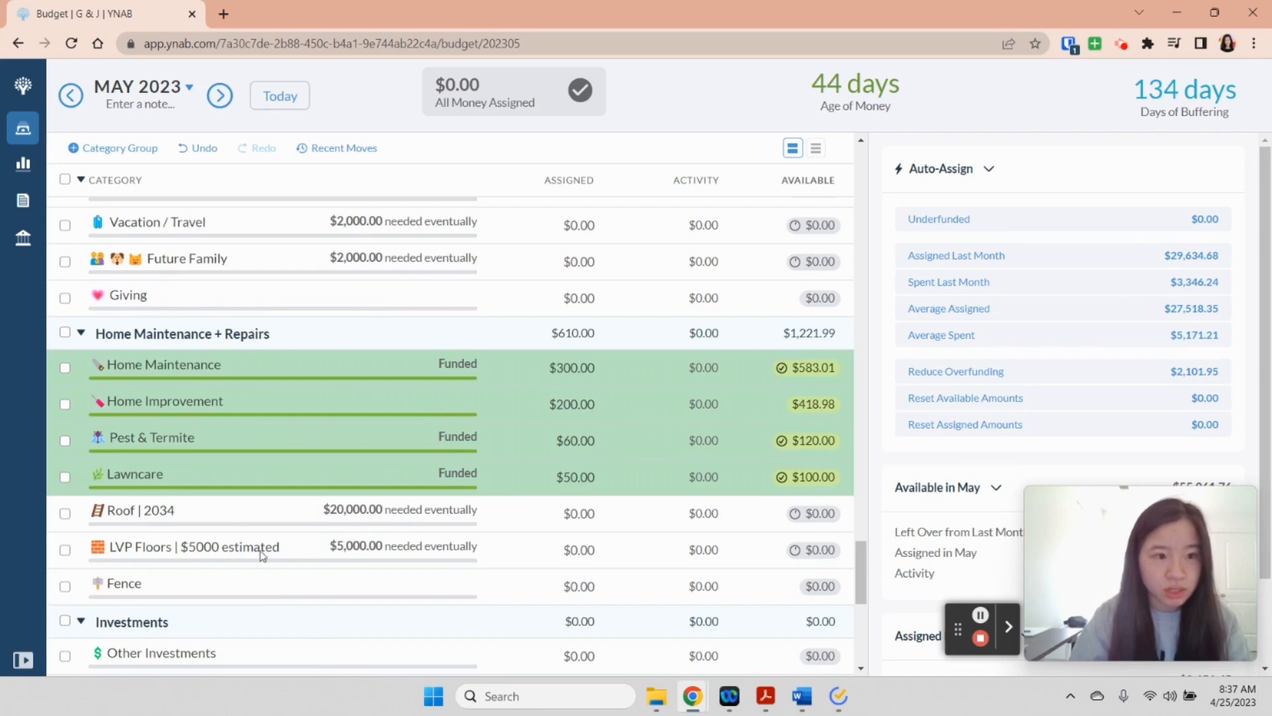
left_click(75, 95)
left_click(268, 583)
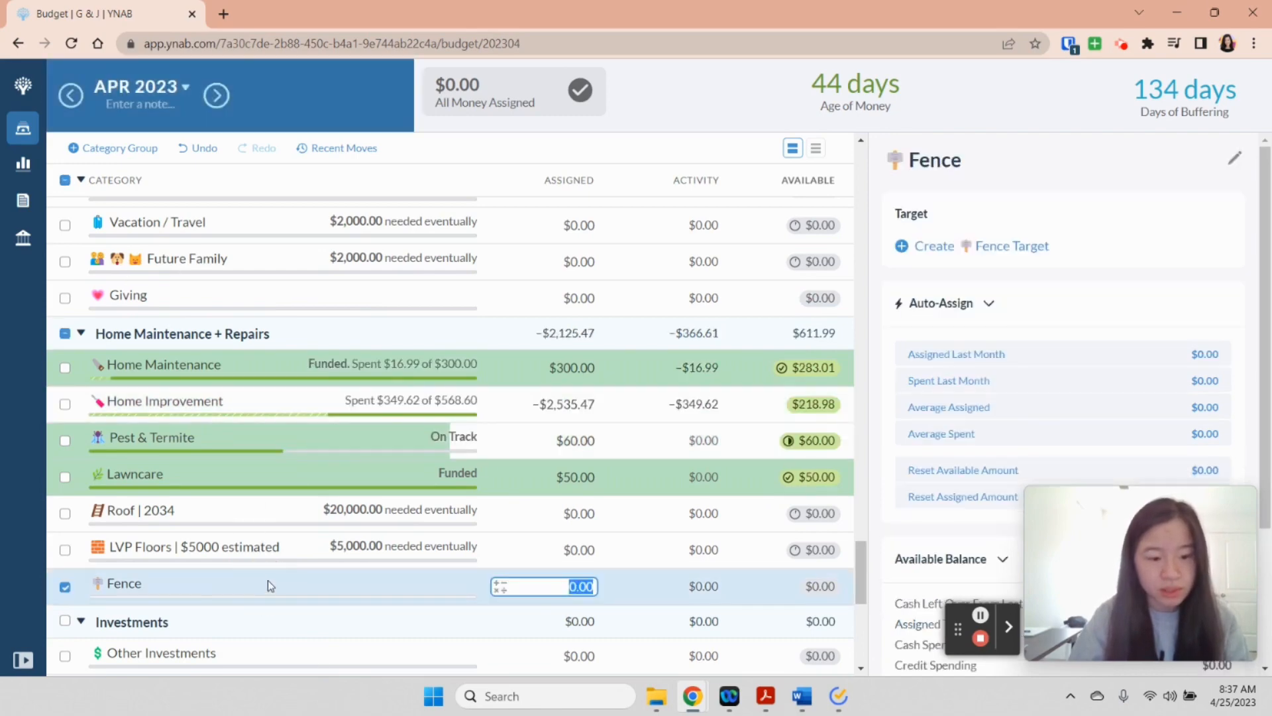
left_click(928, 245)
type("5000")
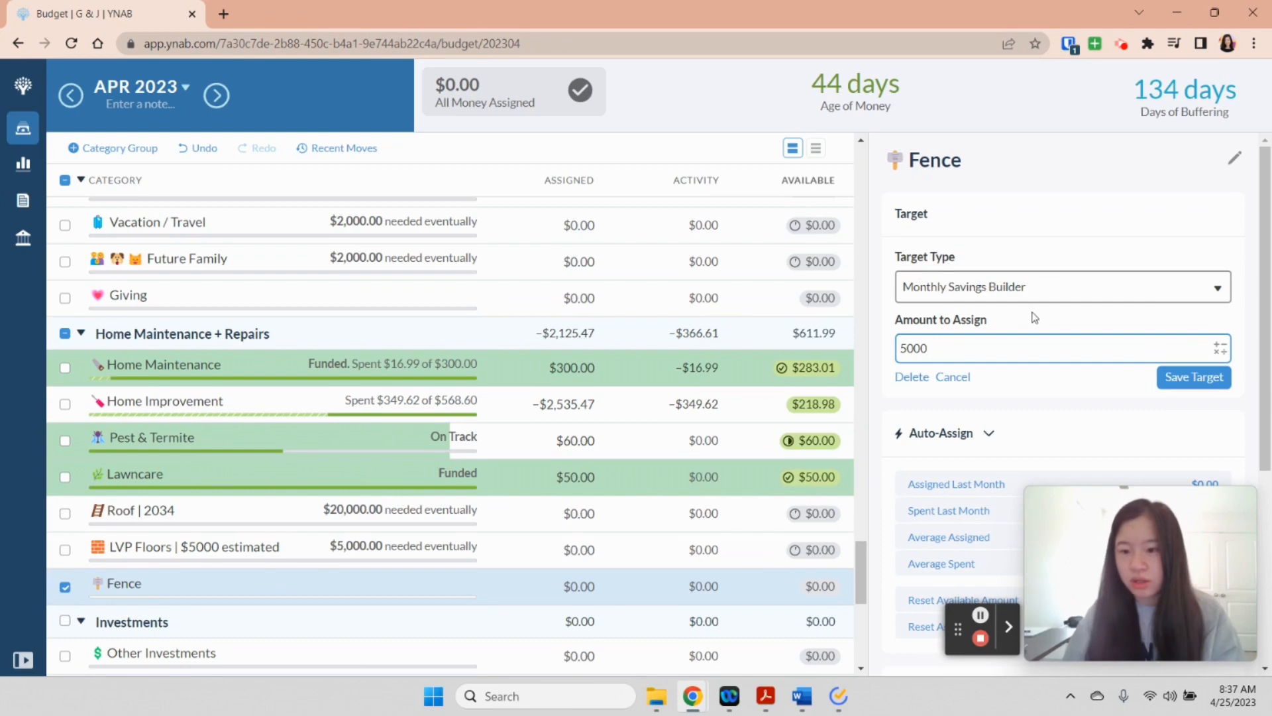
left_click(1023, 269)
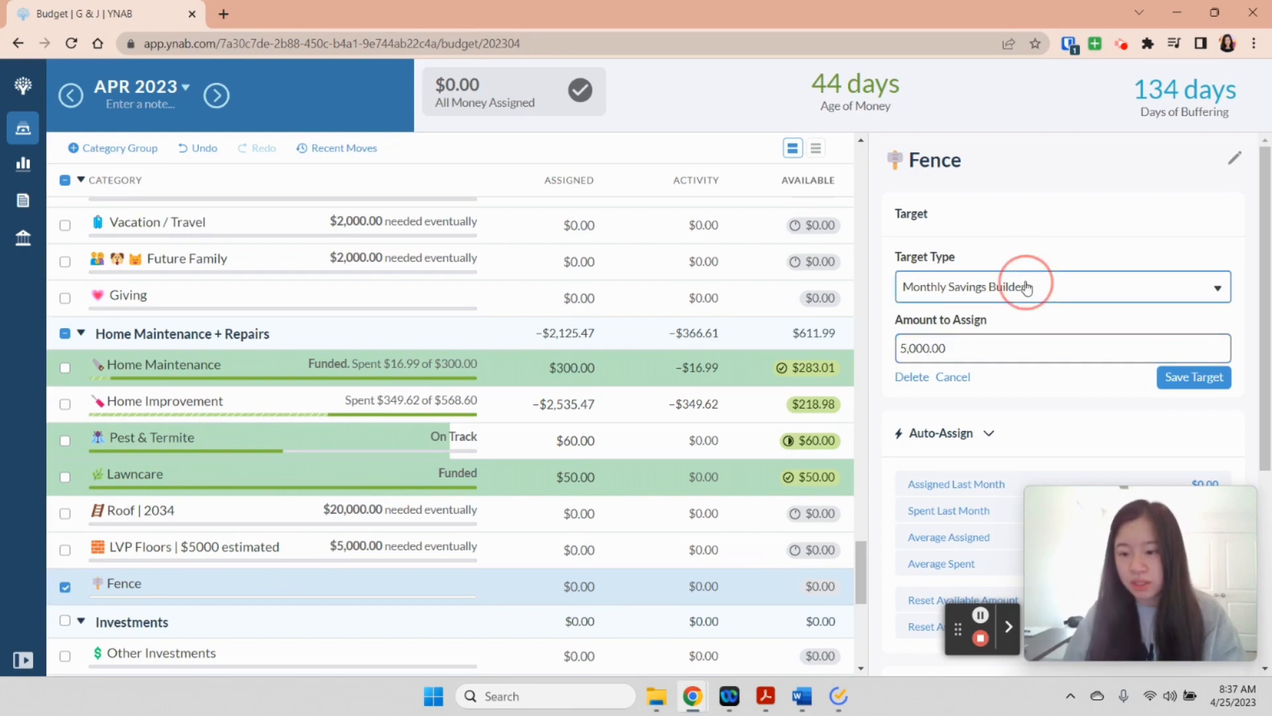
left_click(1194, 377)
left_click(65, 586)
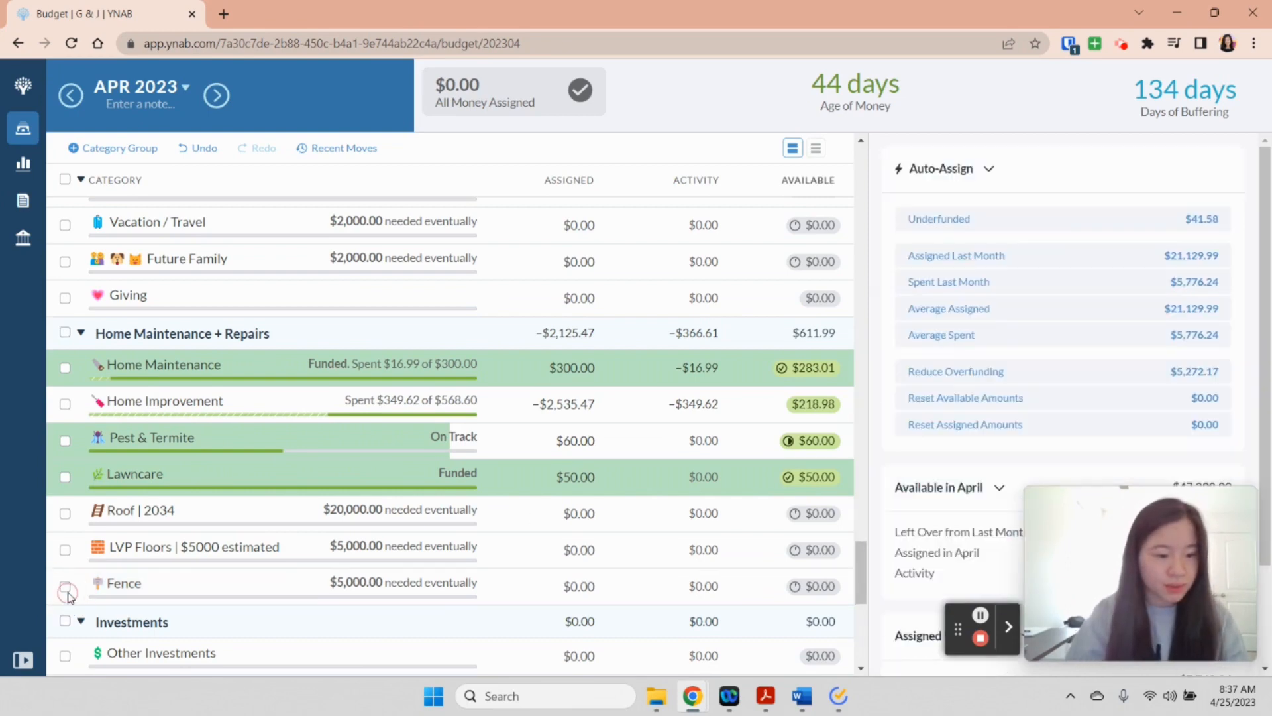